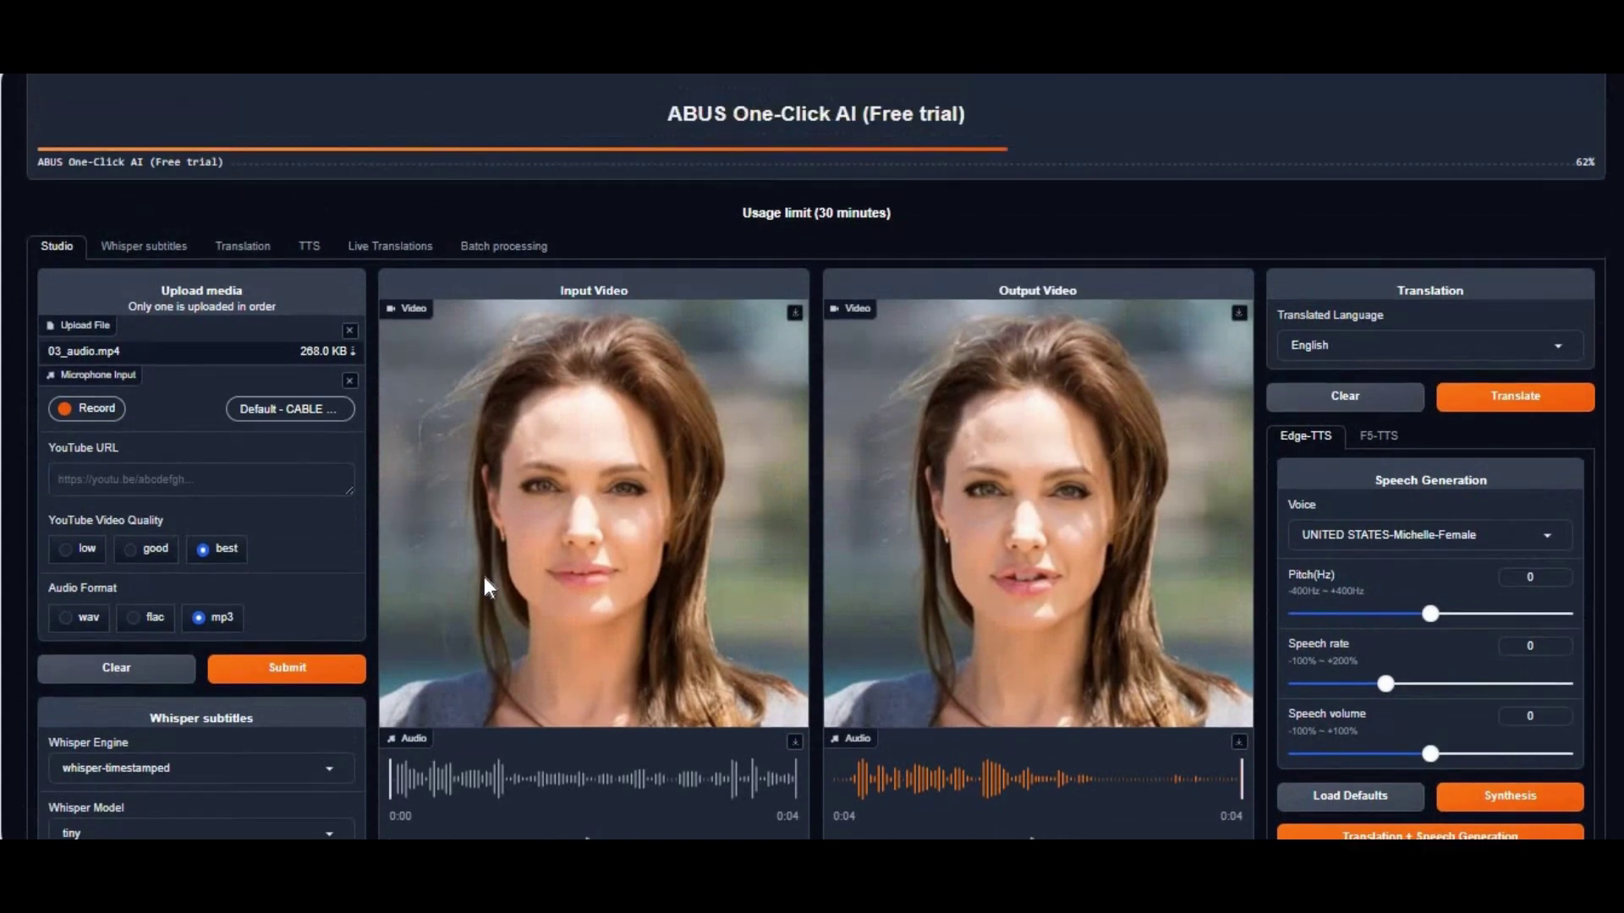
Step: Examine the Whisper subtitles, Translation and TTS features of Voice-Pro, including the two-speaker F5-TTS-Multi layout
click(173, 261)
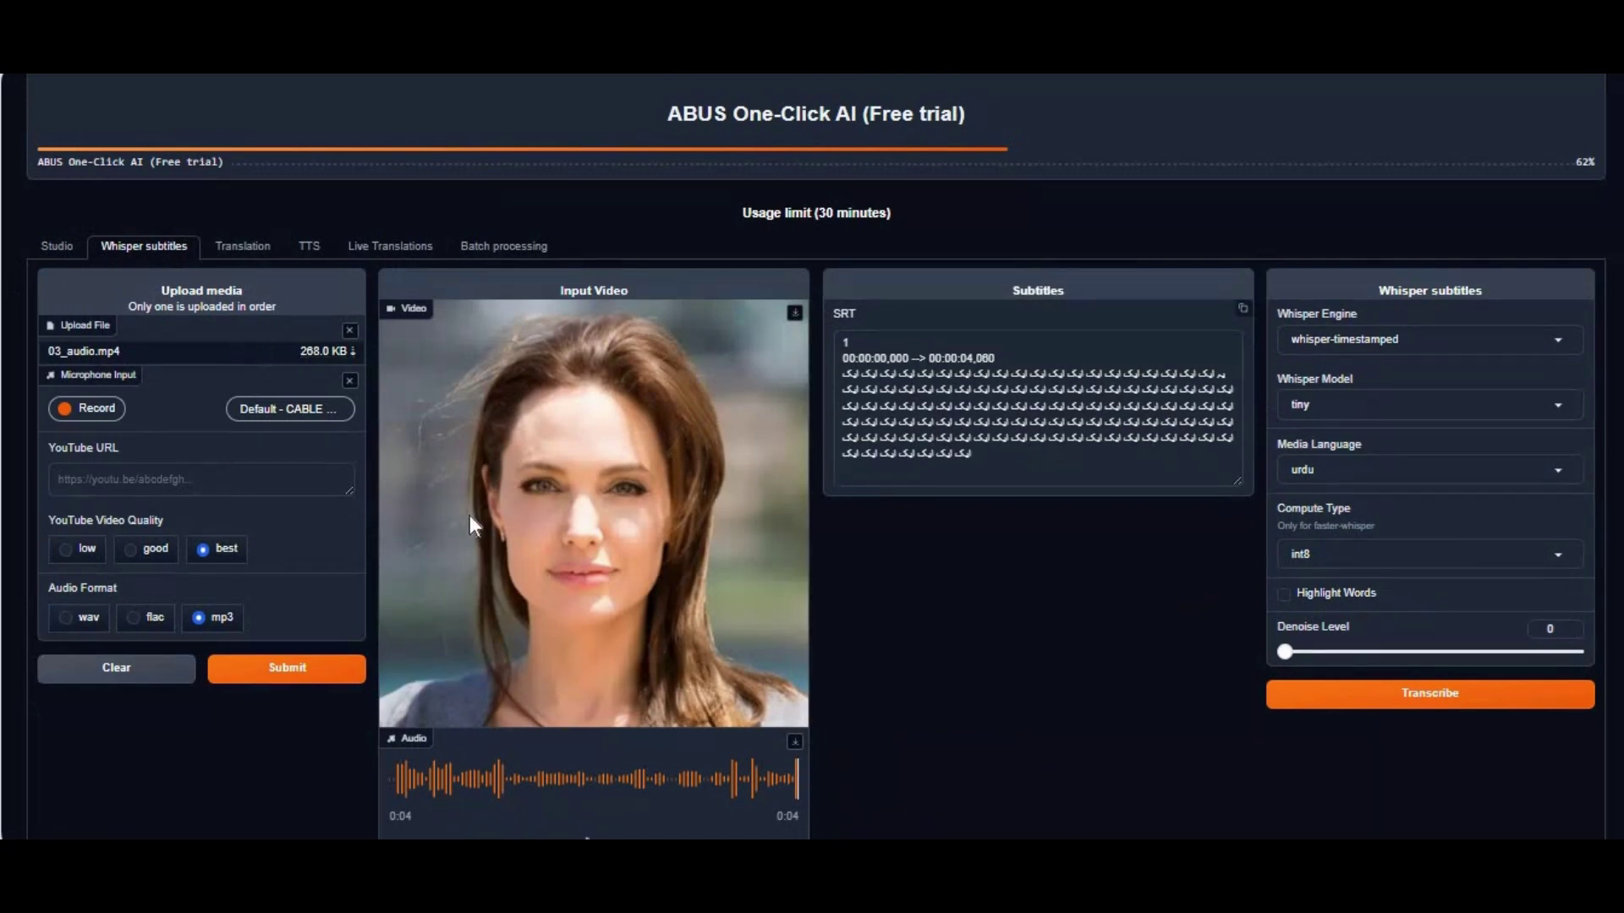
scroll(470, 519, down, 4)
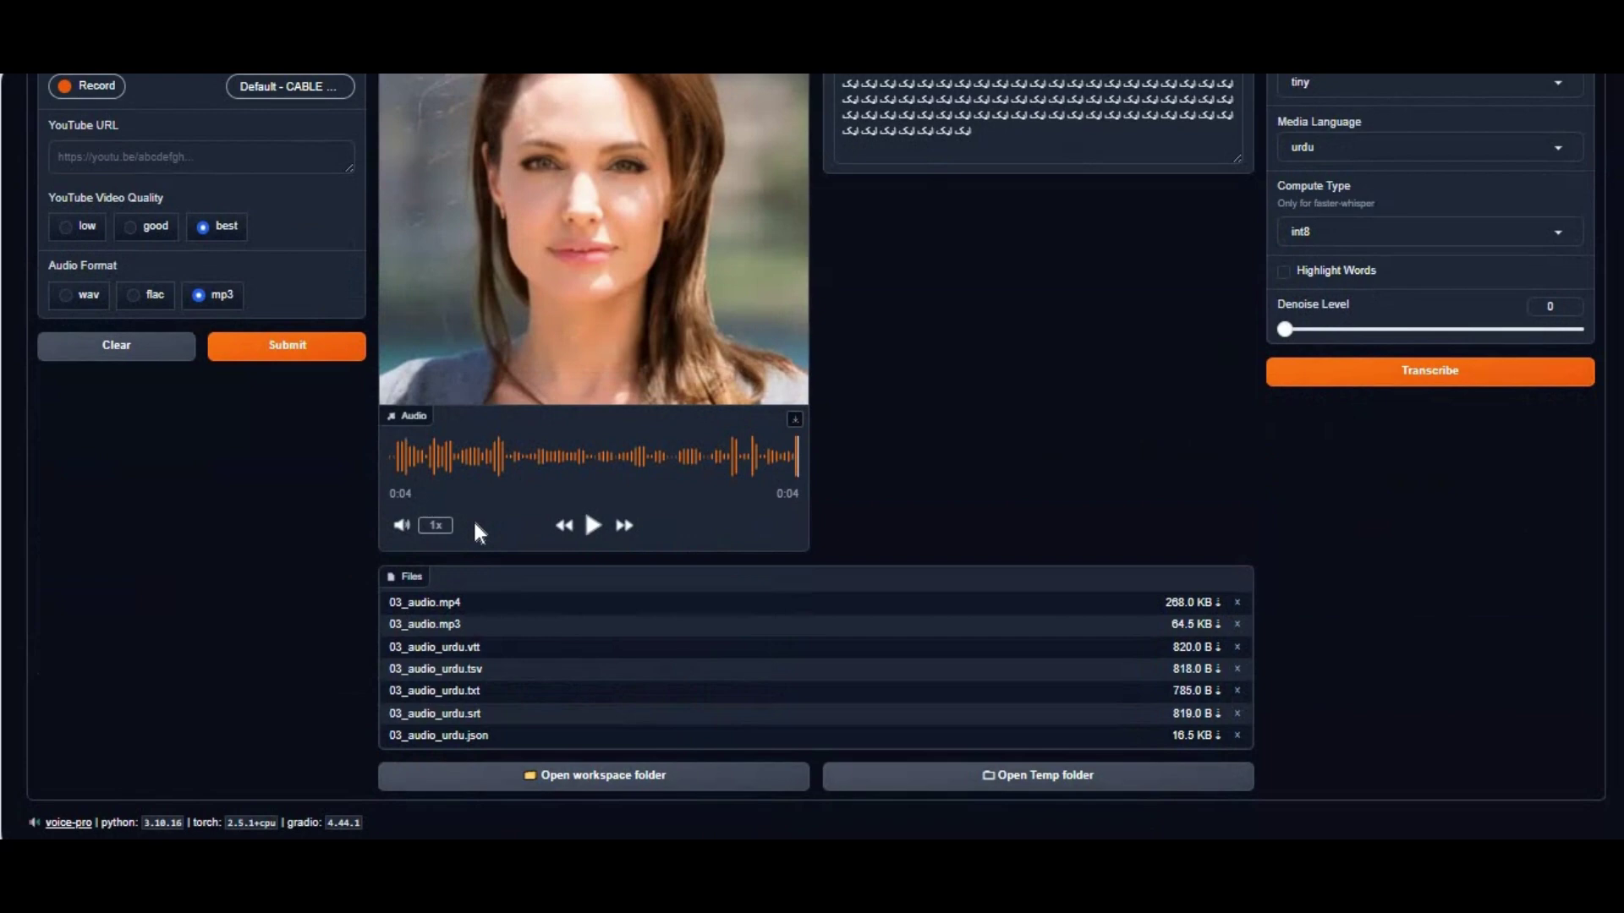
scroll(474, 517, up, 4)
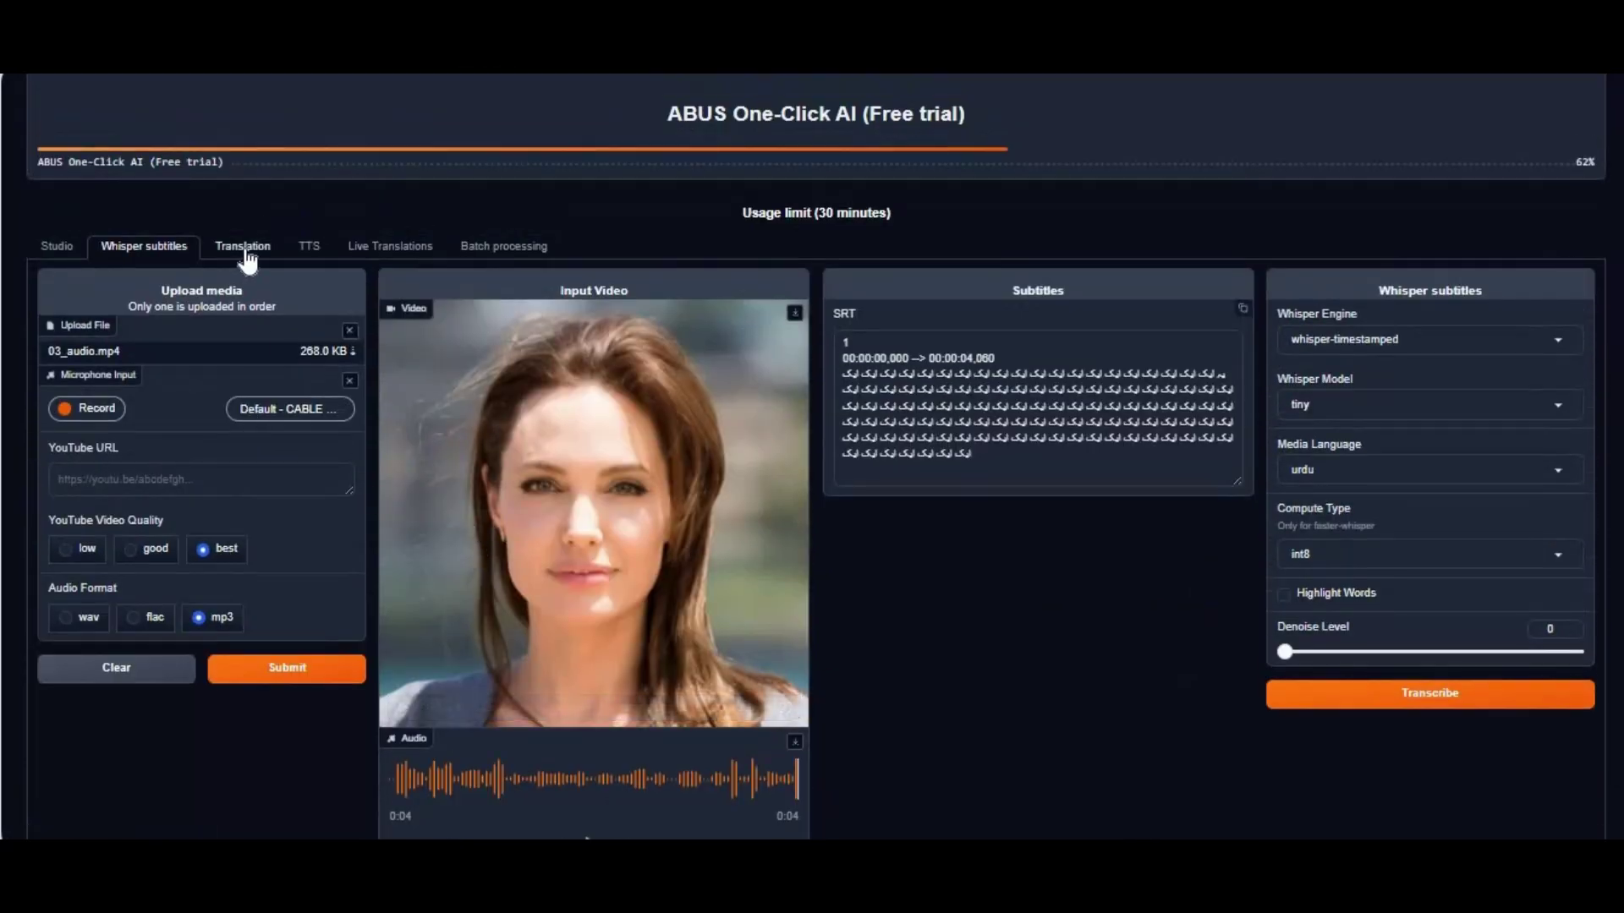
click(246, 254)
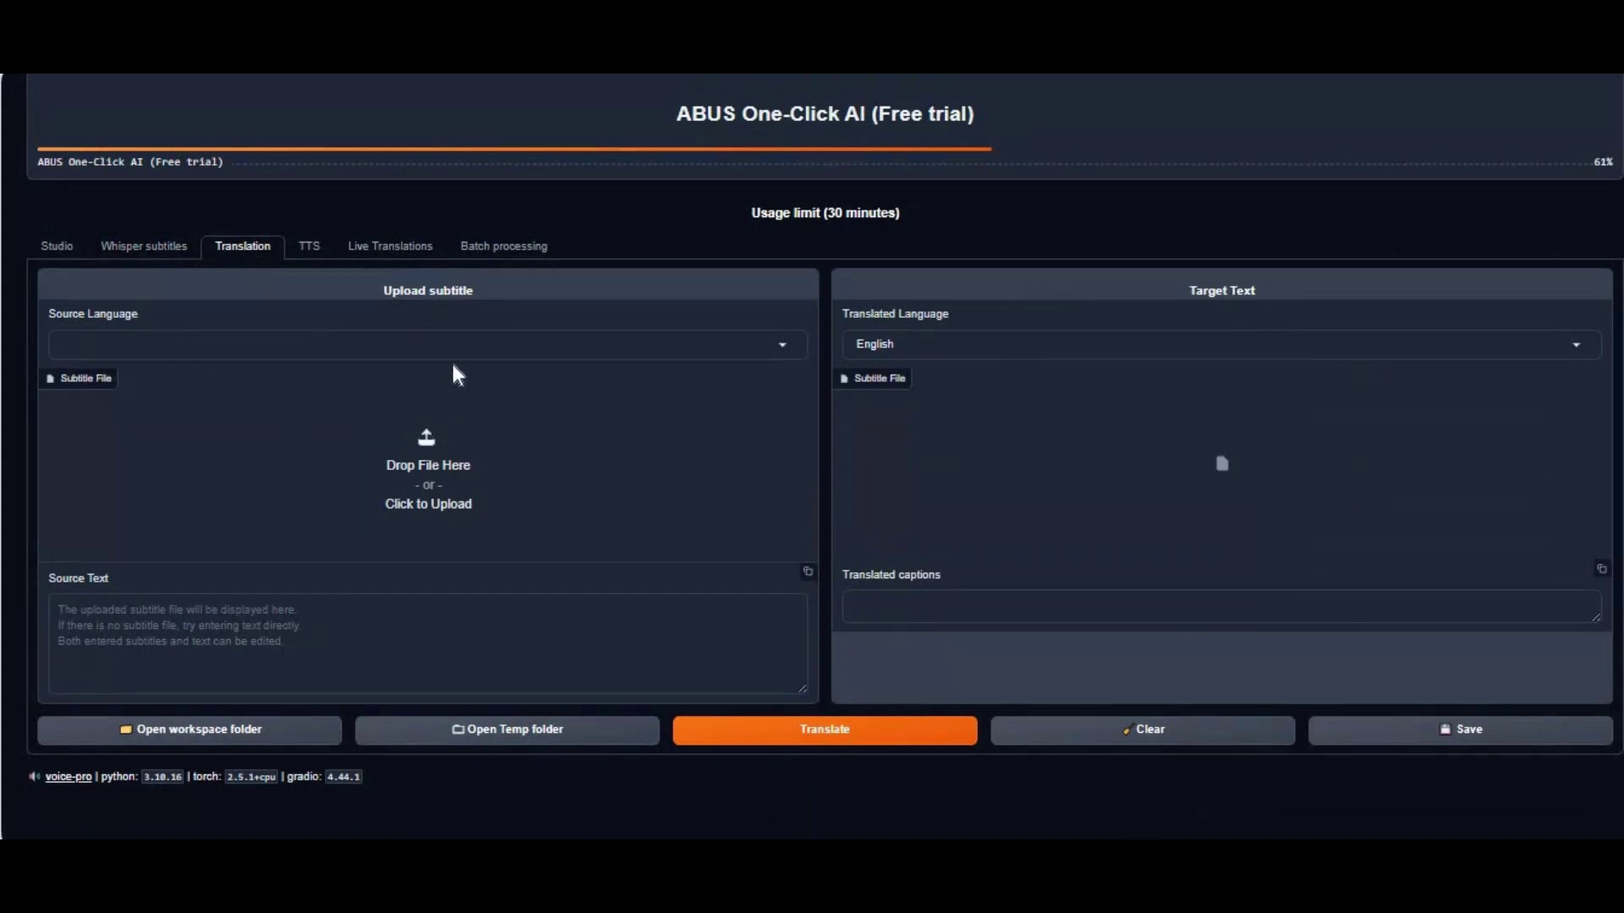
click(565, 345)
scroll(565, 496, down, 12)
click(975, 477)
click(310, 246)
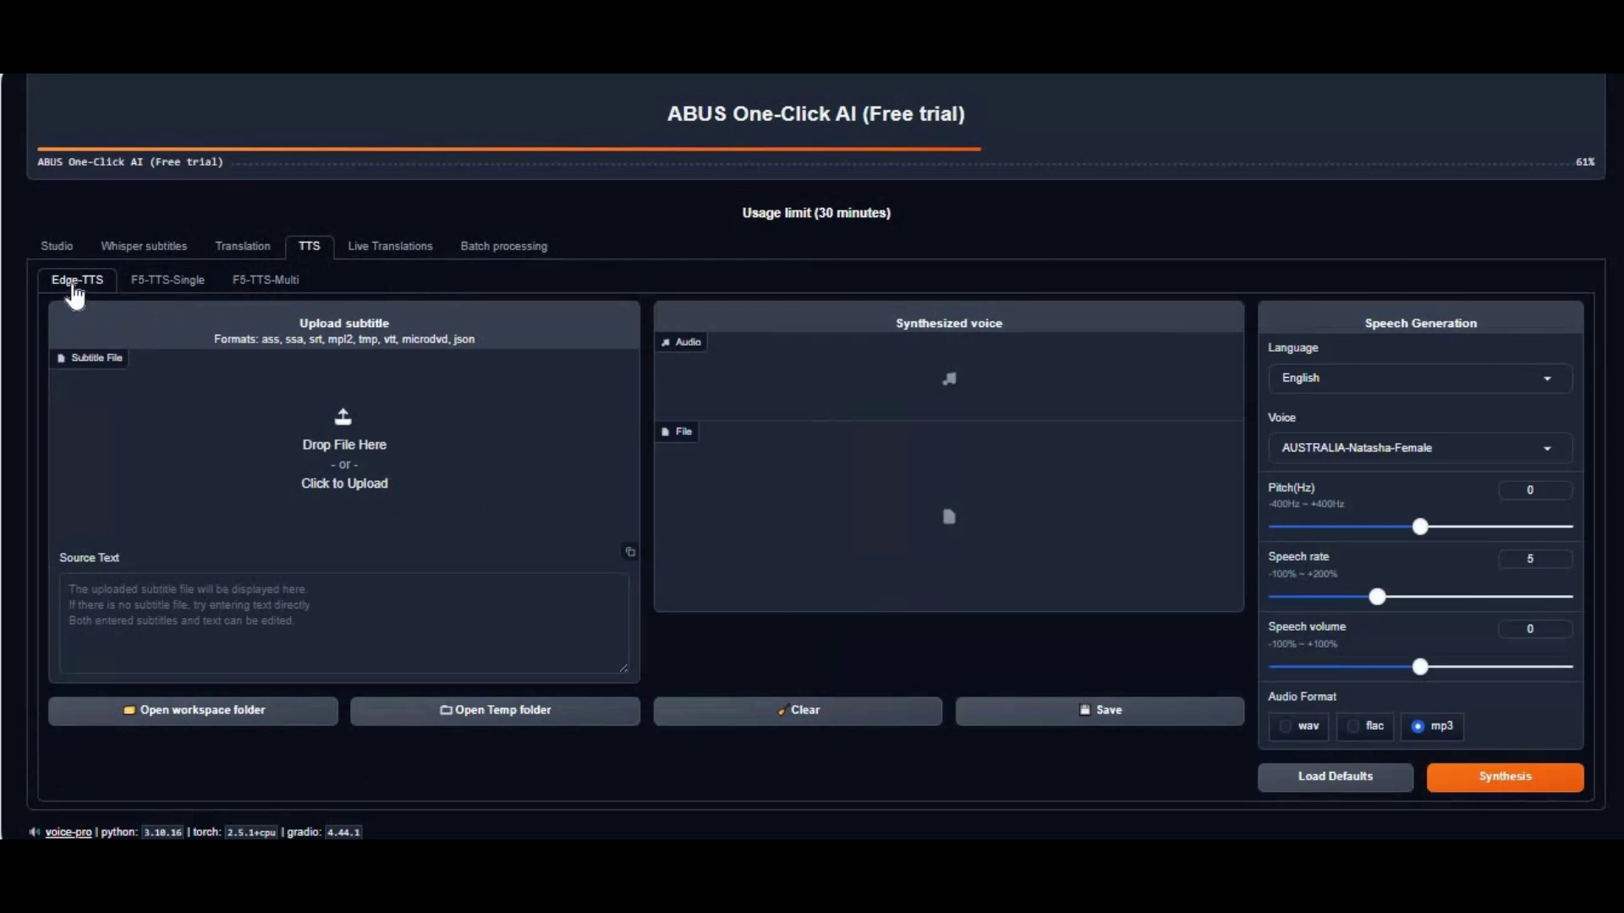
click(266, 298)
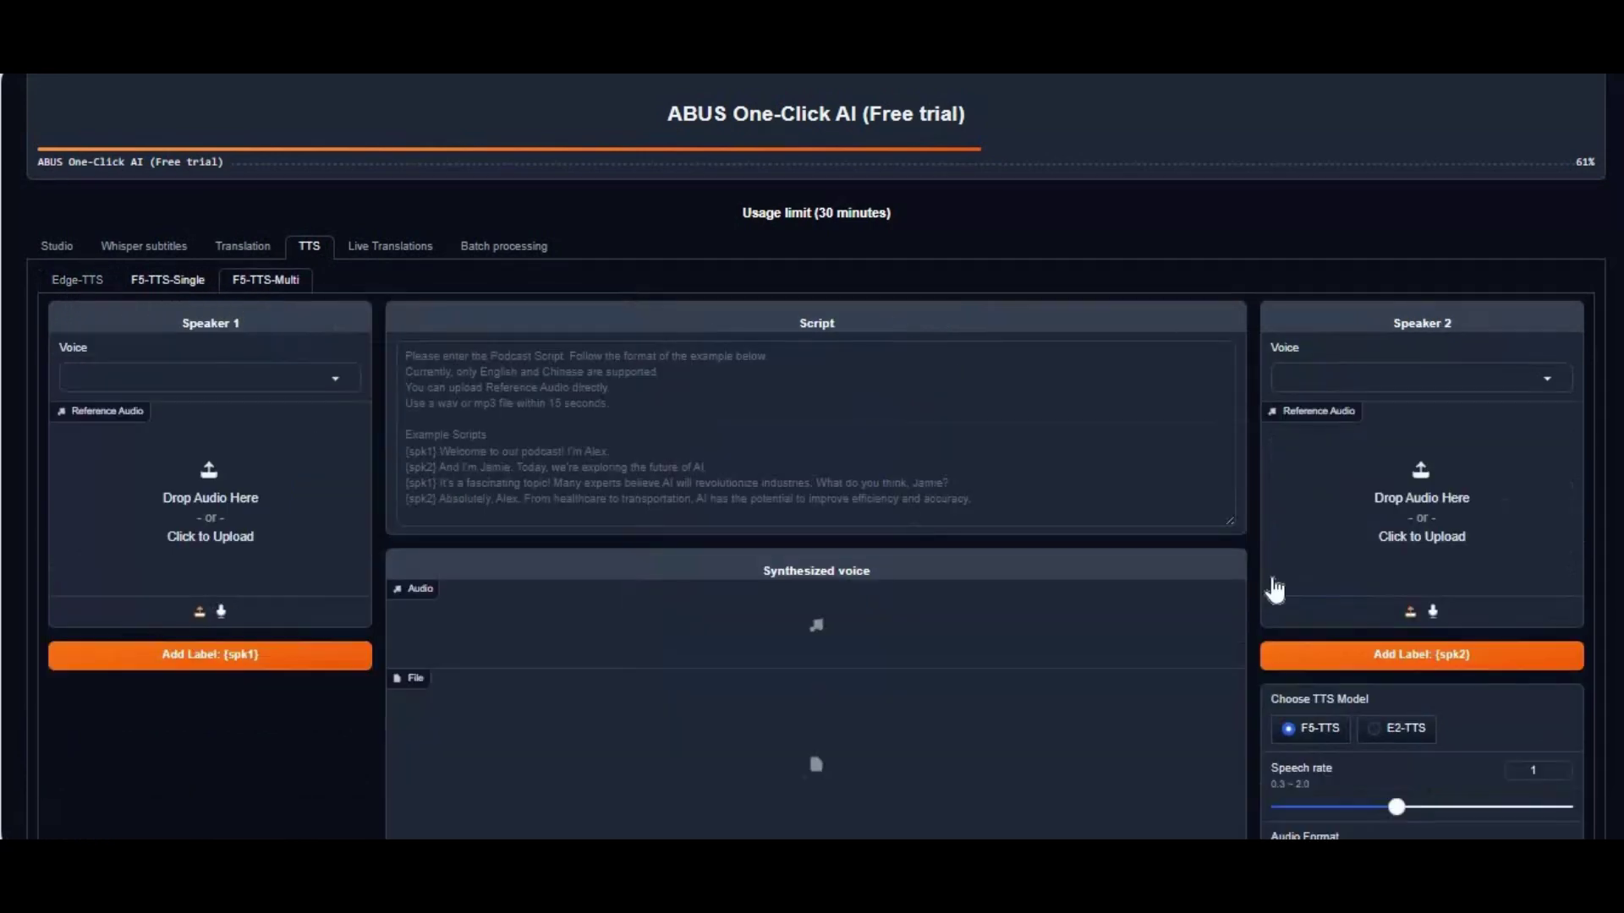
scroll(1129, 660, down, 3)
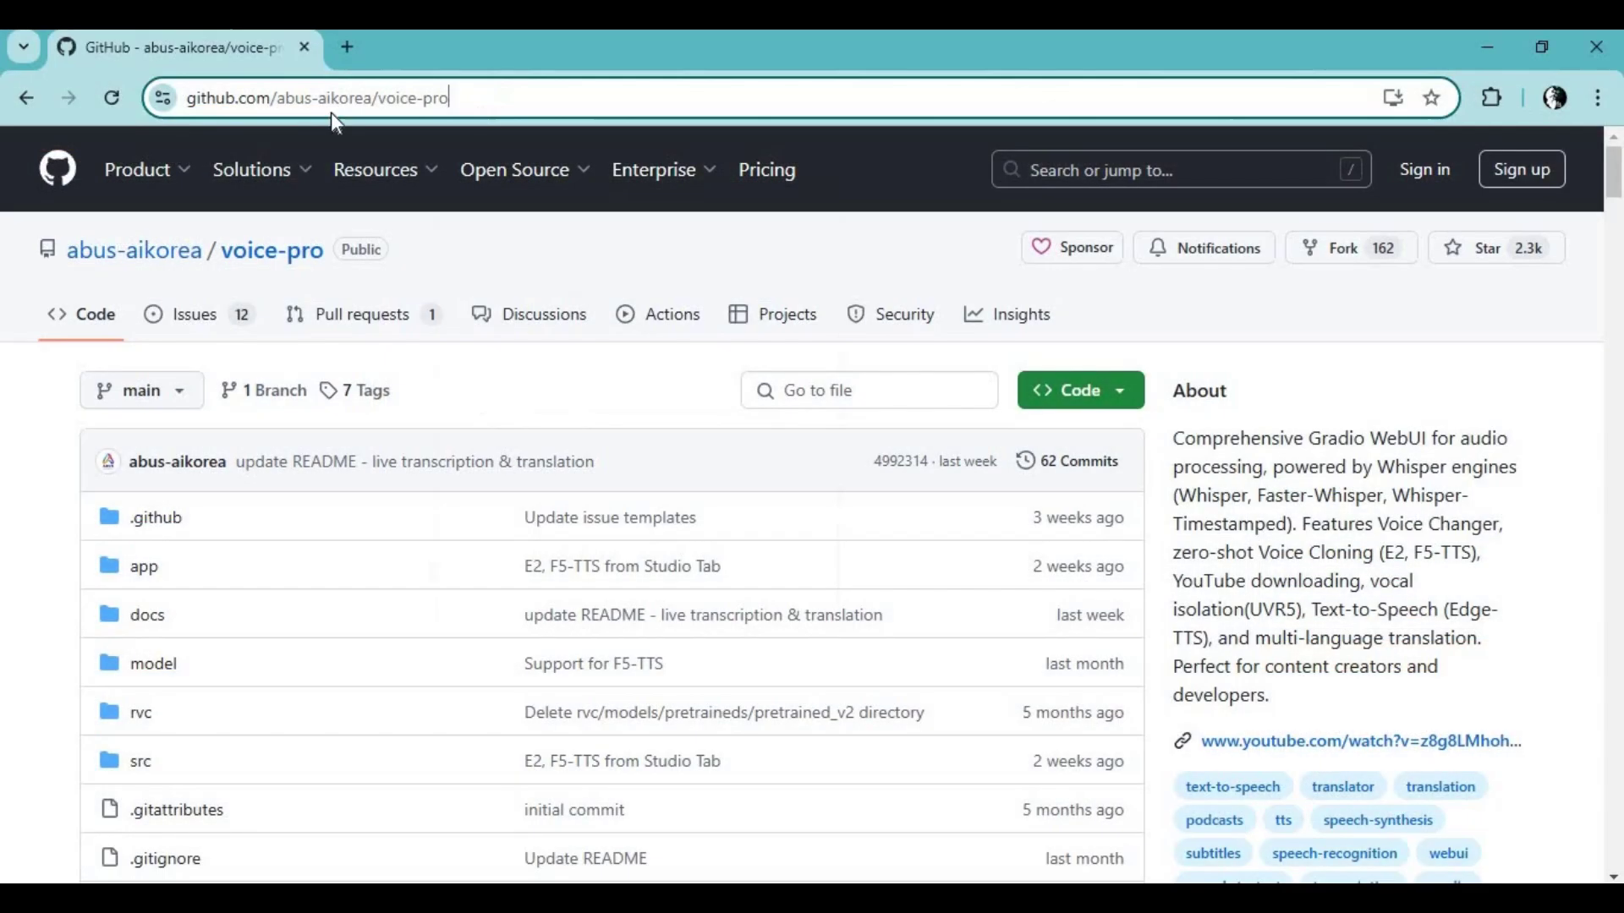
Step: Switch to the abus-aikorea/voice-pro repository on GitHub and review its files, README feature list and demo screens
click(243, 112)
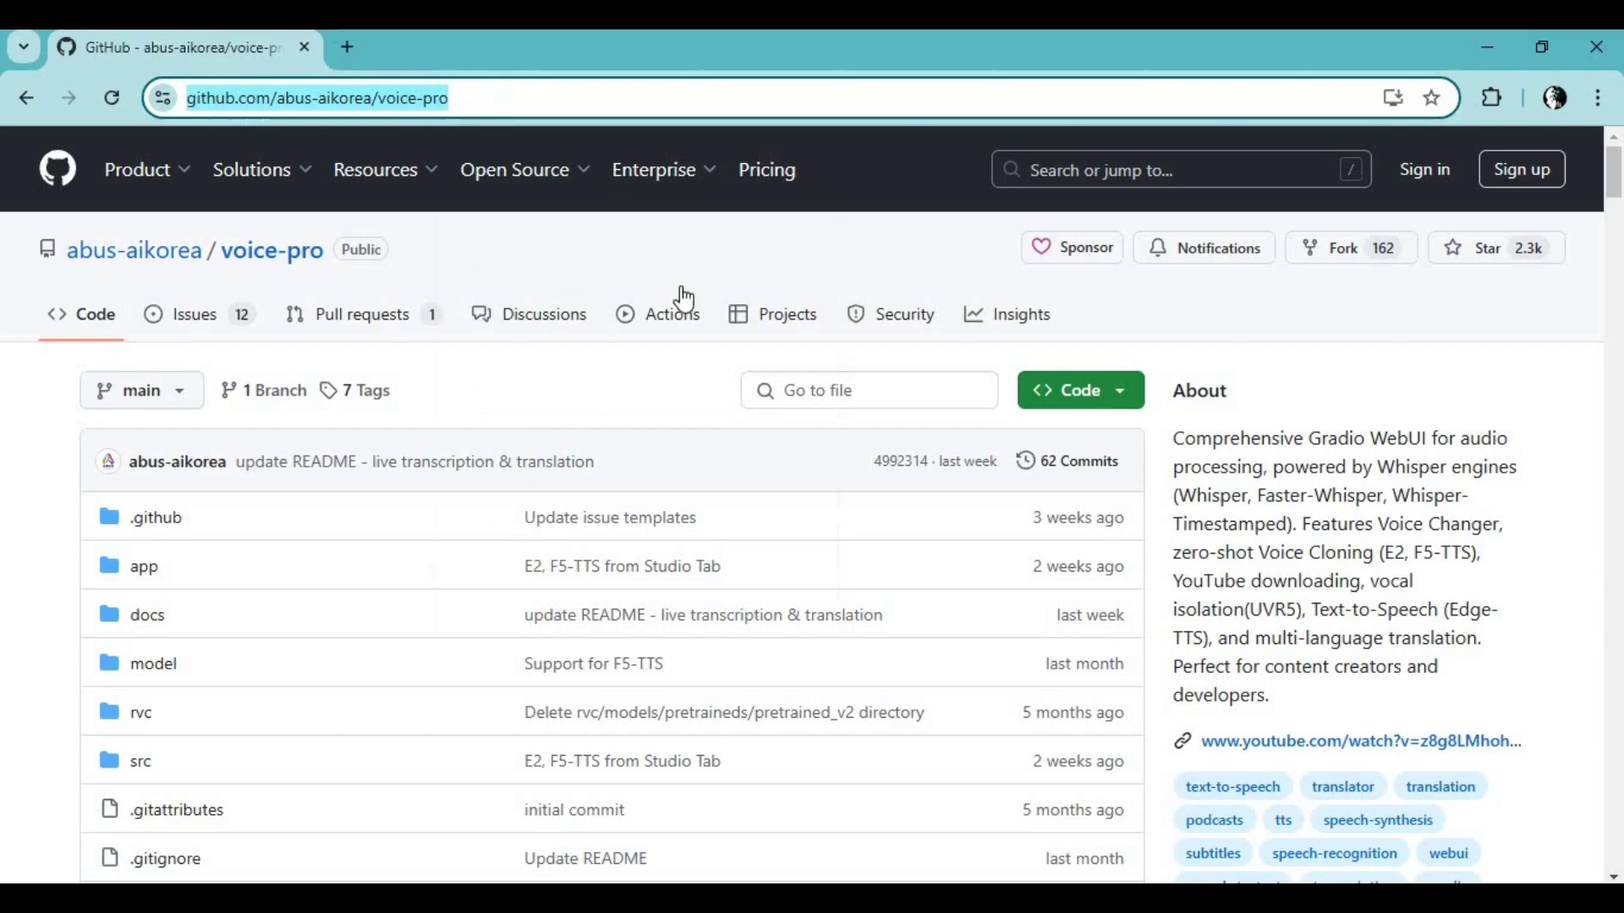
scroll(896, 573, down, 3)
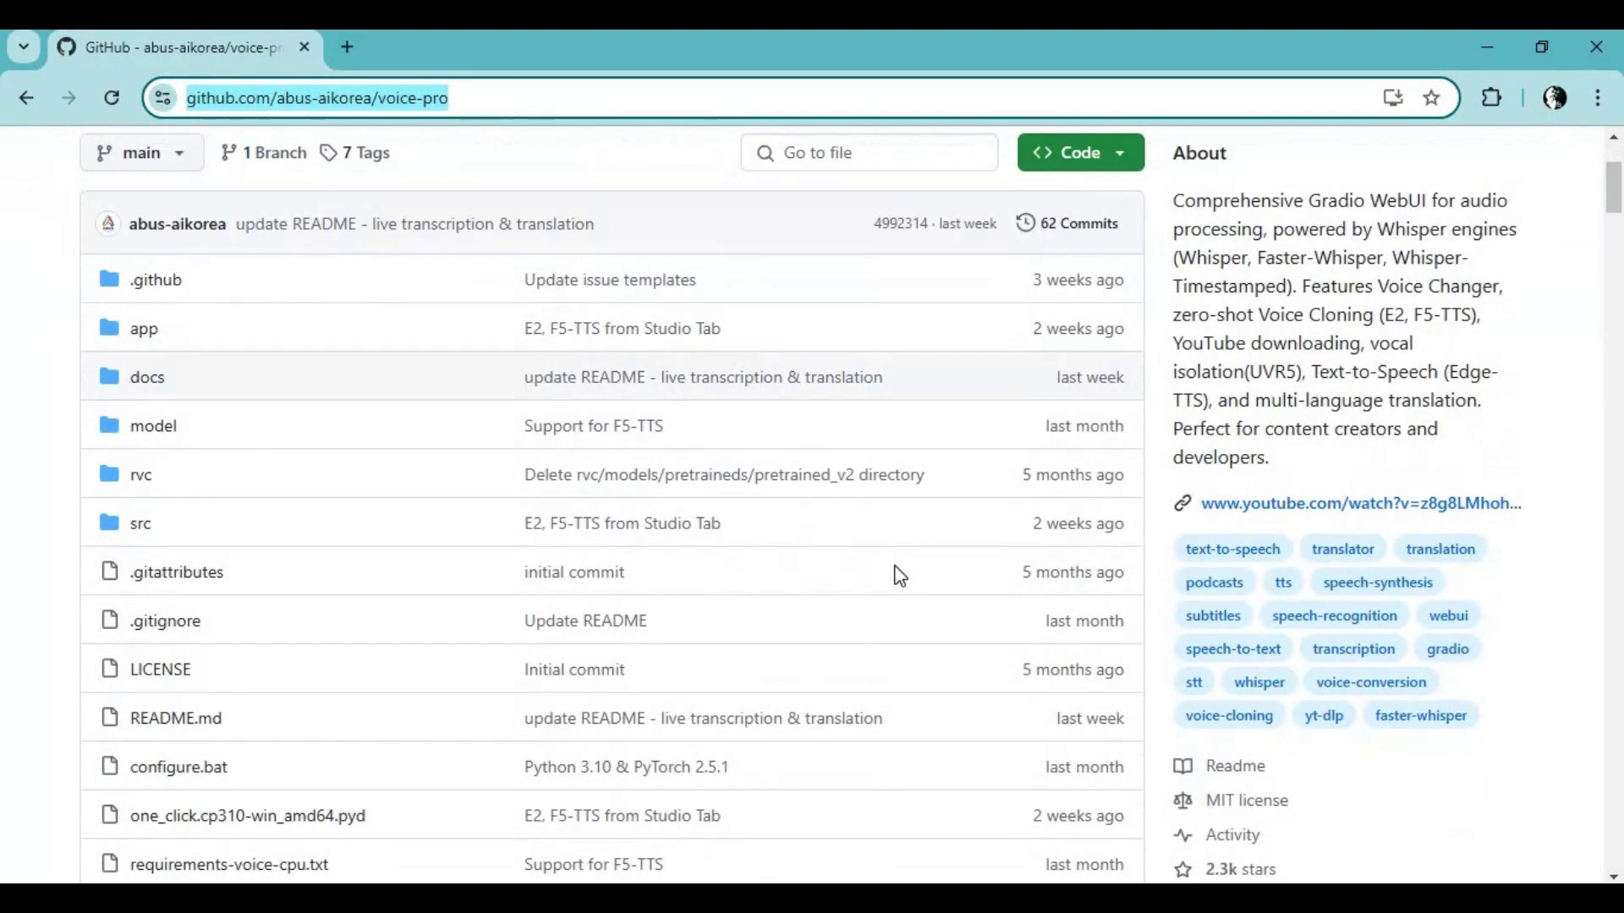
scroll(897, 573, down, 10)
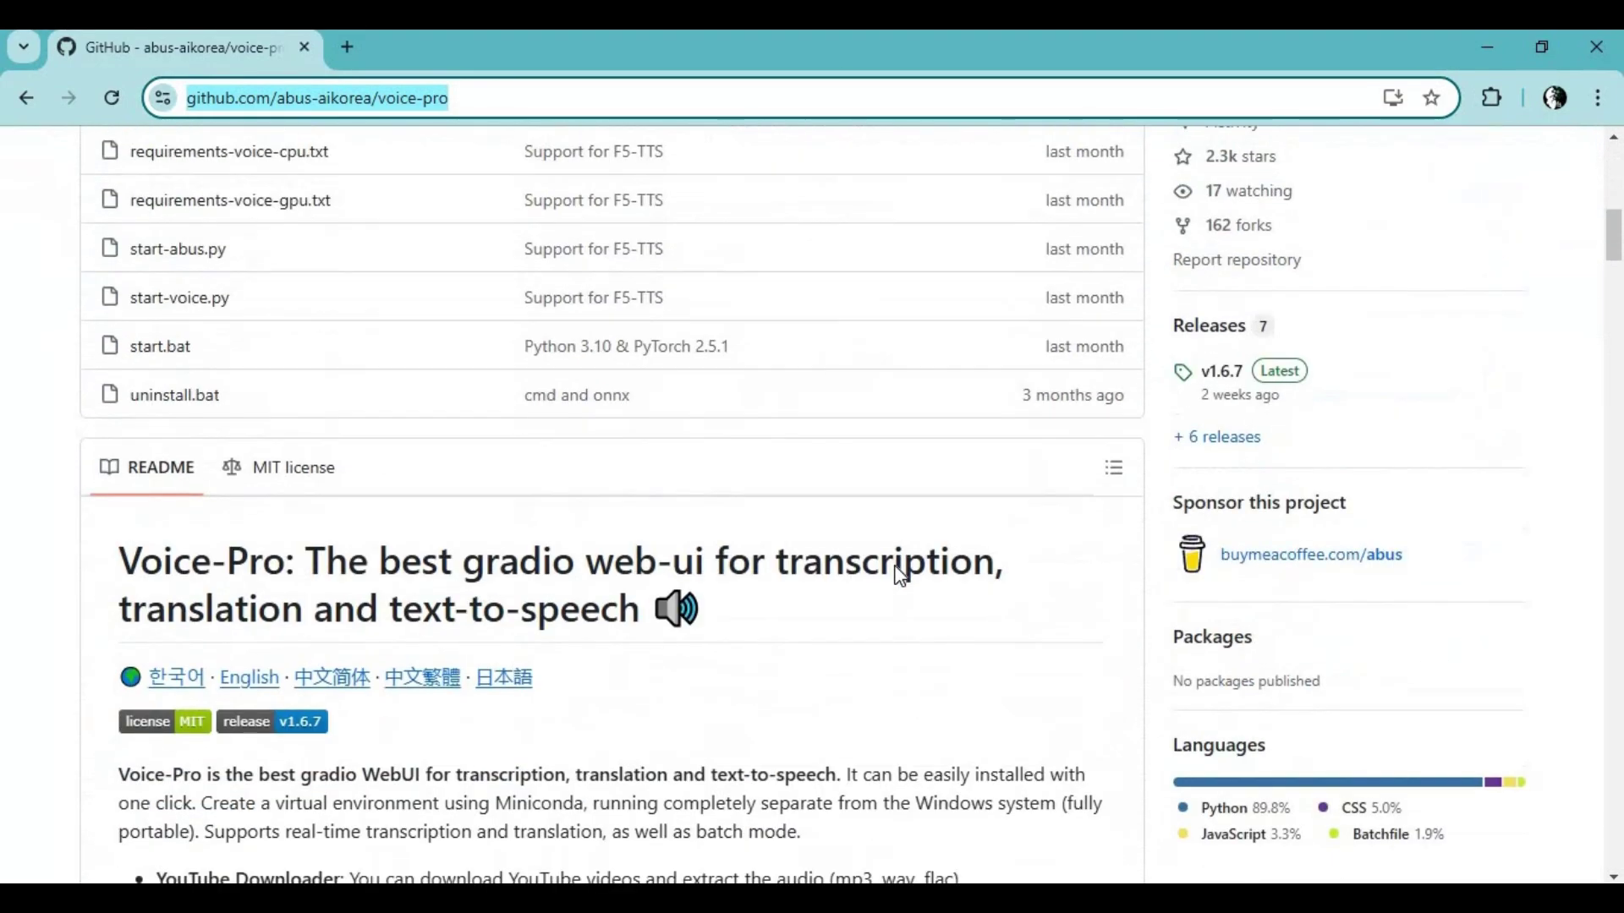
scroll(895, 565, down, 3)
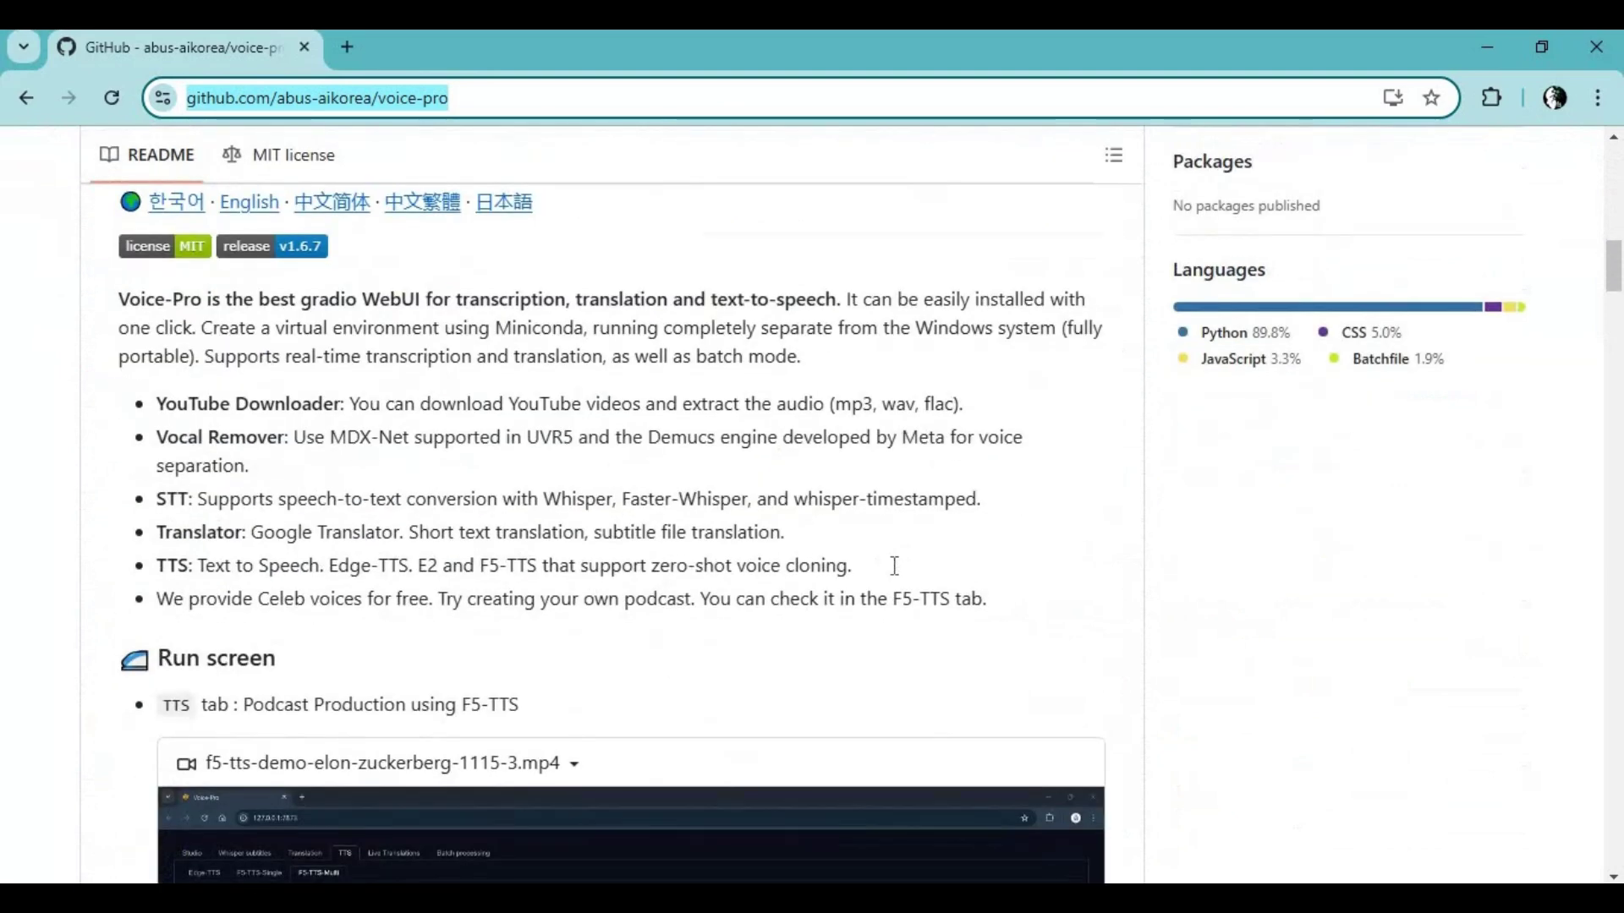
scroll(894, 565, down, 5)
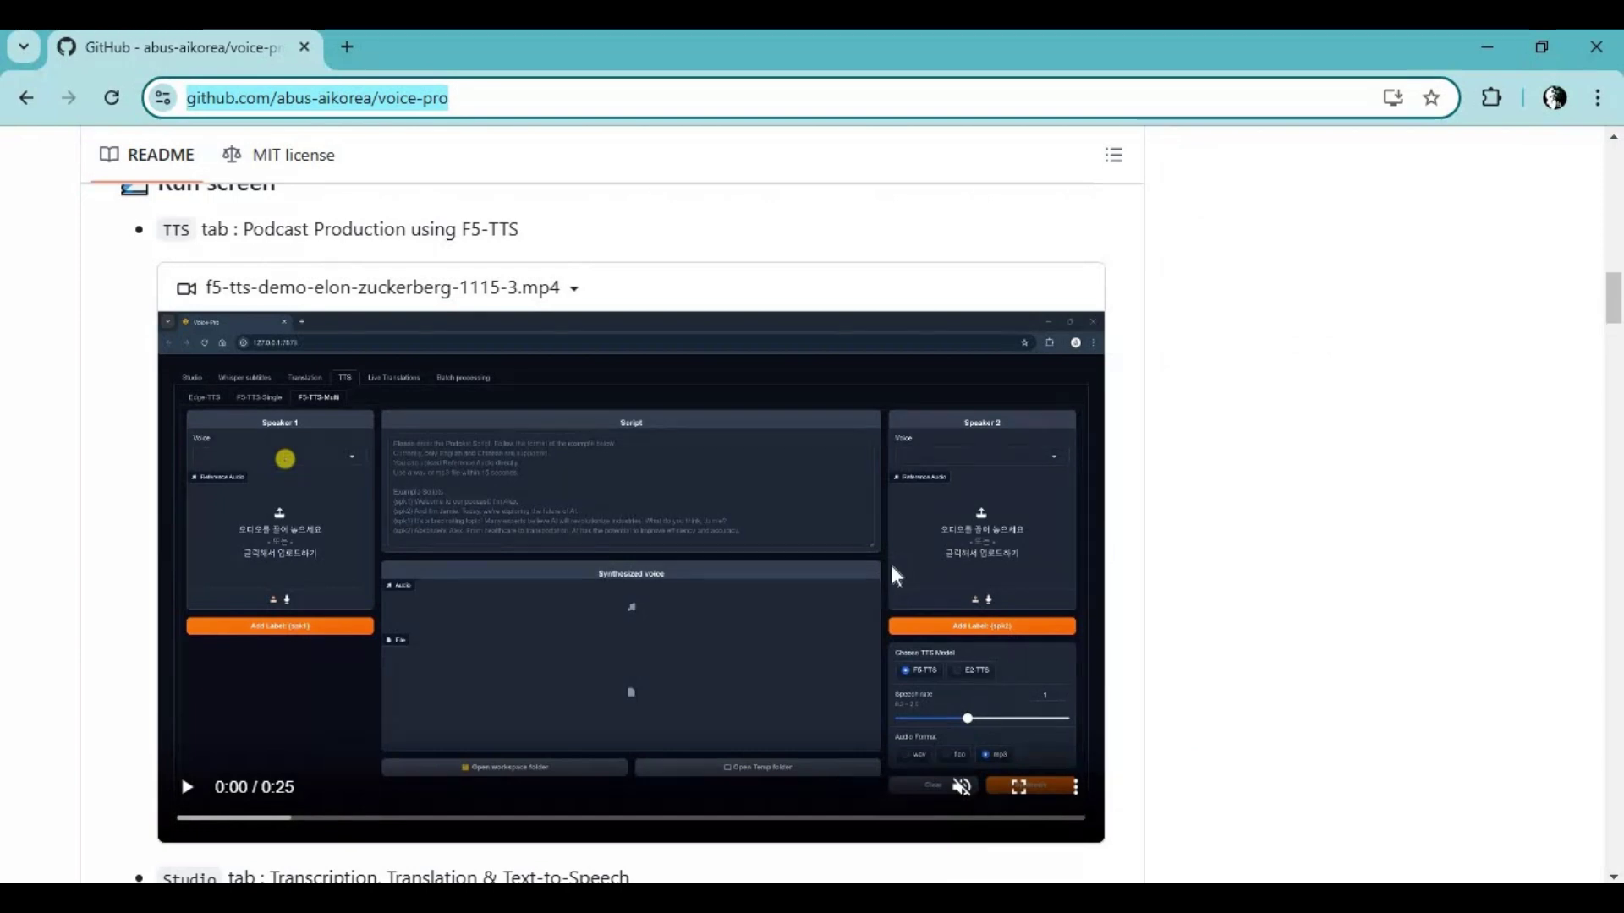
scroll(892, 575, down, 1)
scroll(893, 567, down, 5)
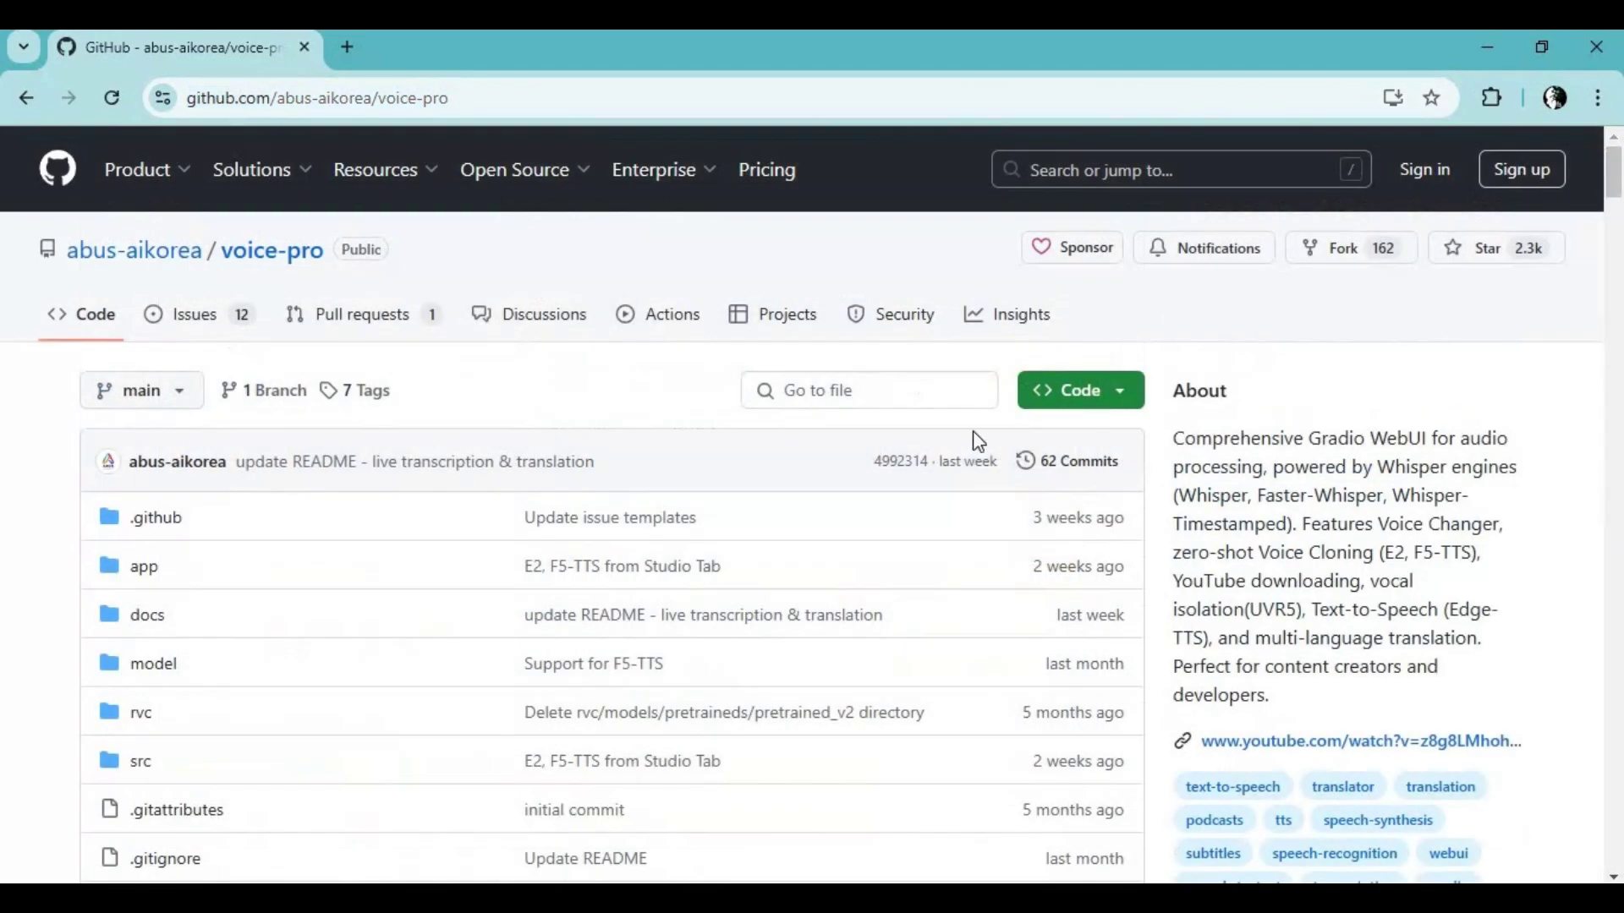
Step: Download the voice-pro repository as a ZIP and extract voice-pro-main.zip in place in the voice-pro folder
click(1121, 404)
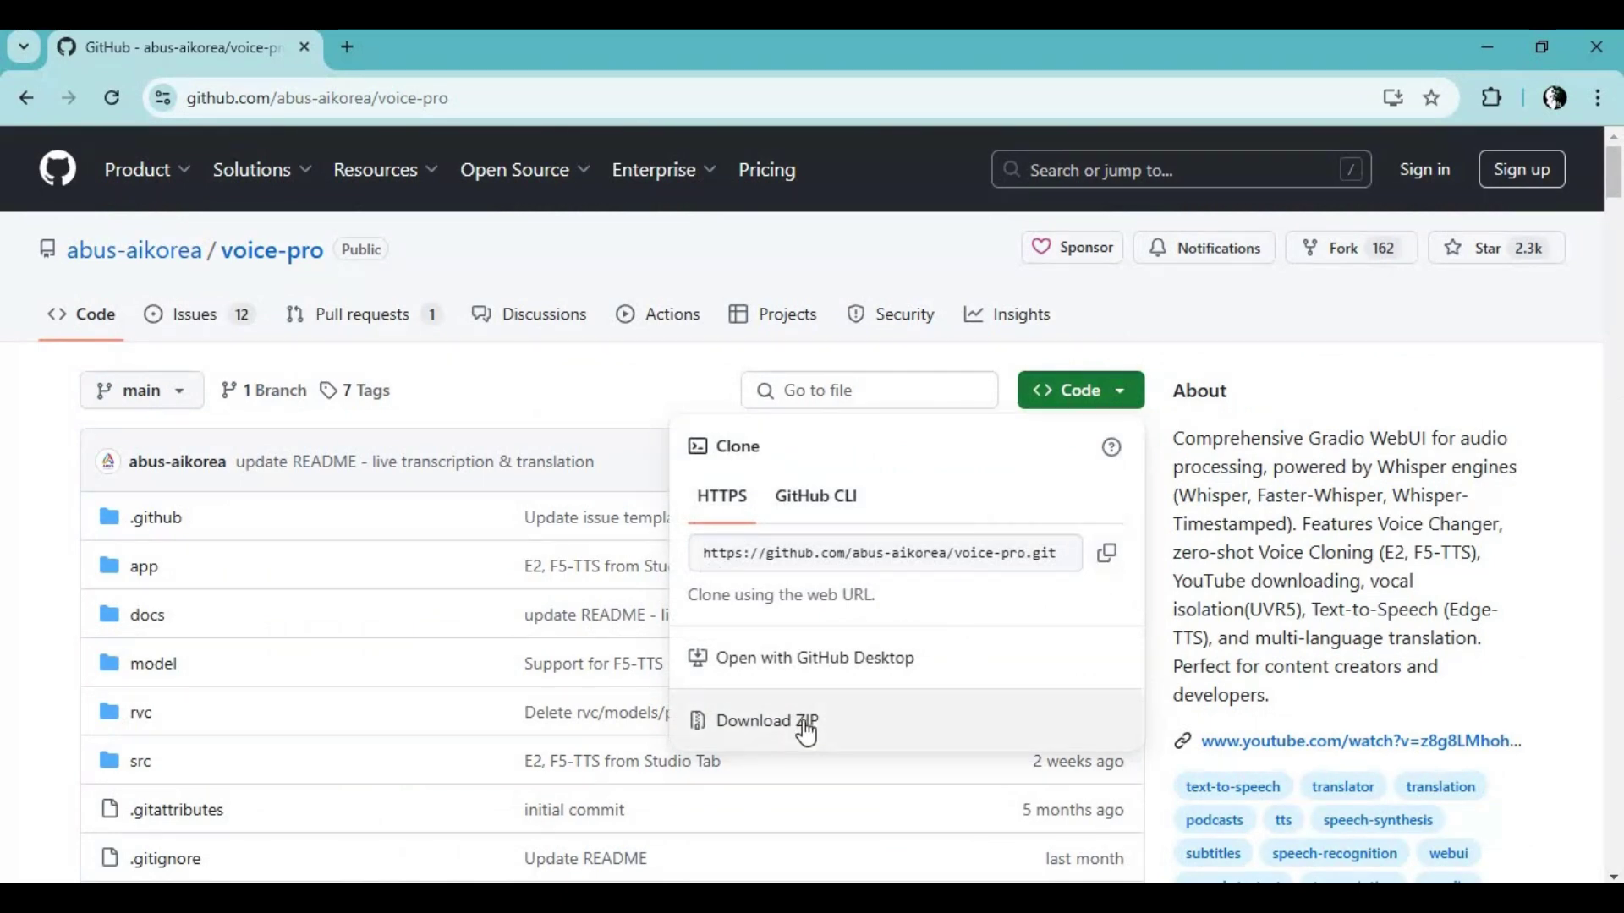
click(732, 715)
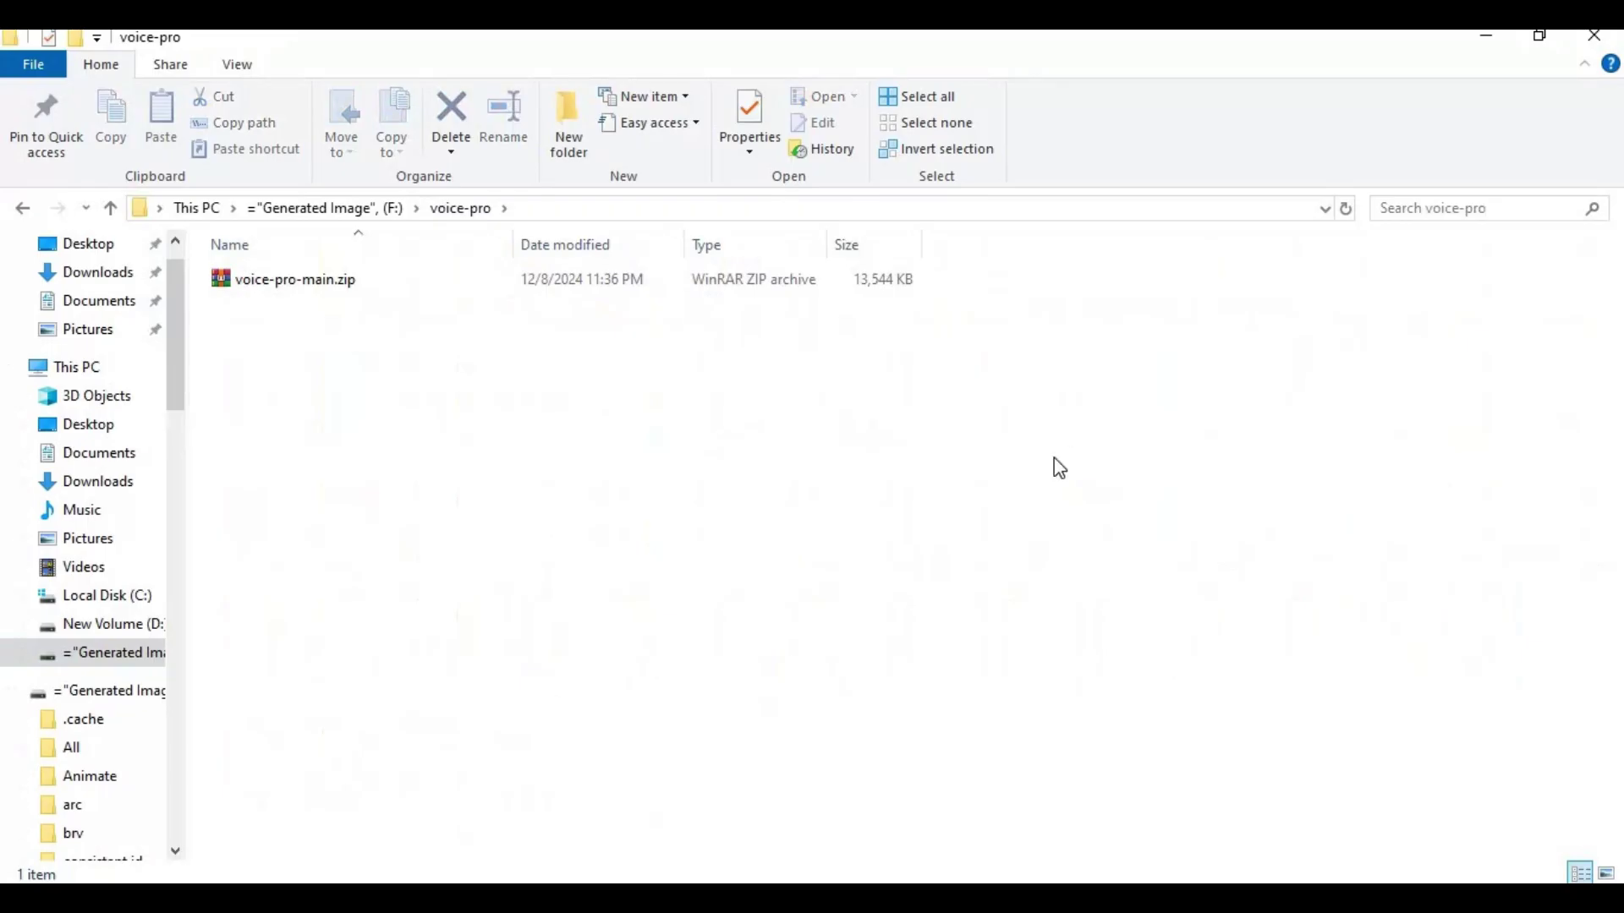
right_click(269, 284)
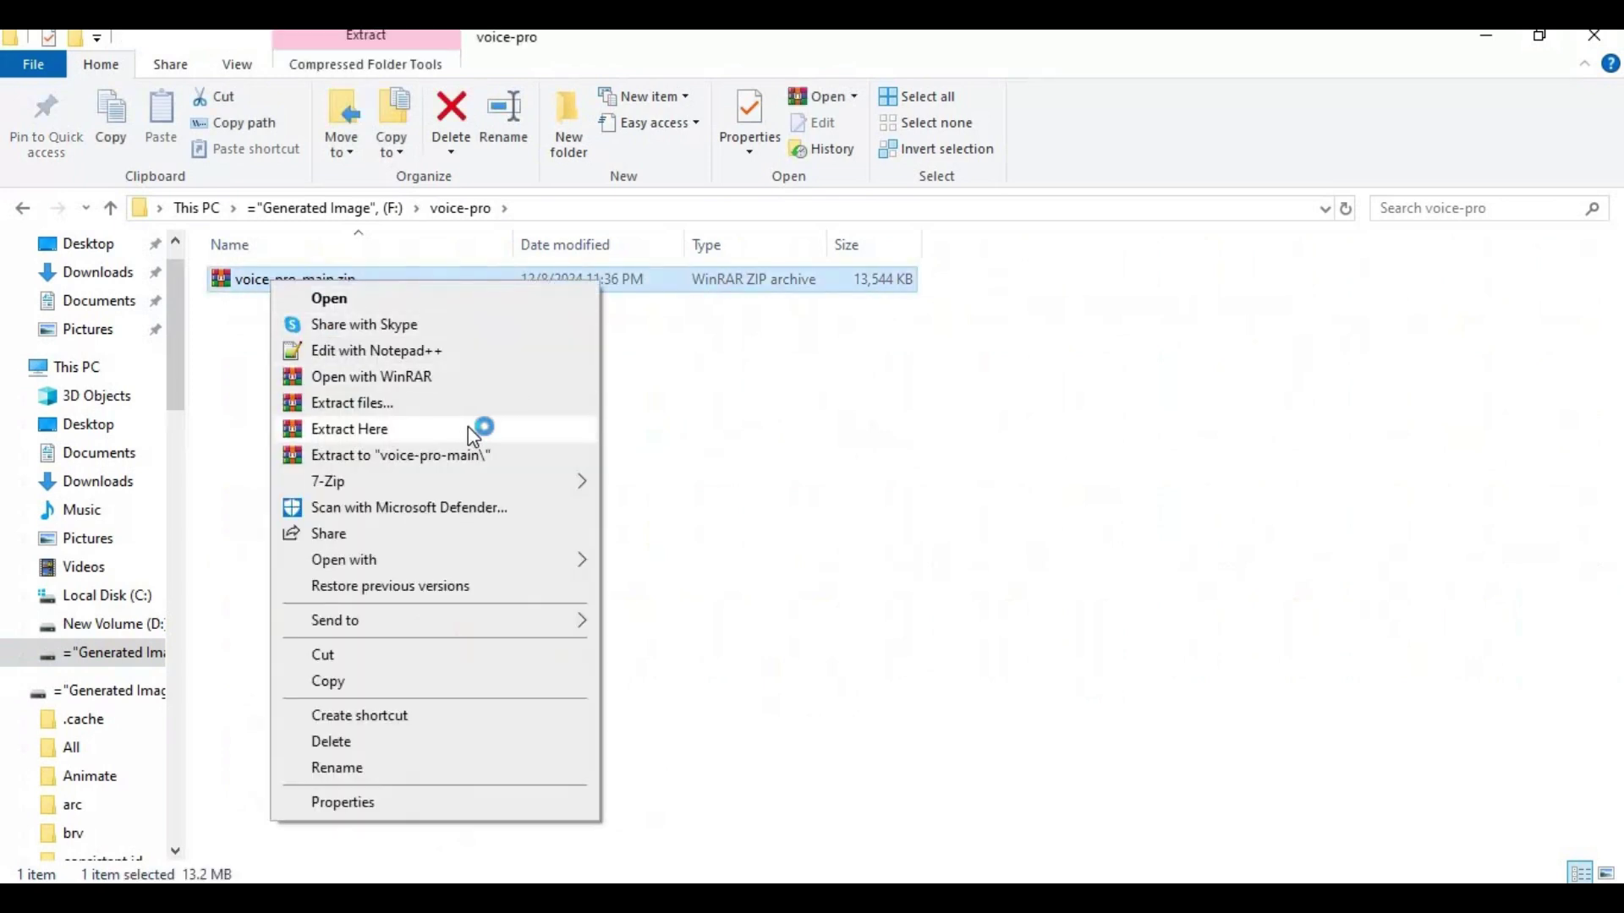
click(381, 429)
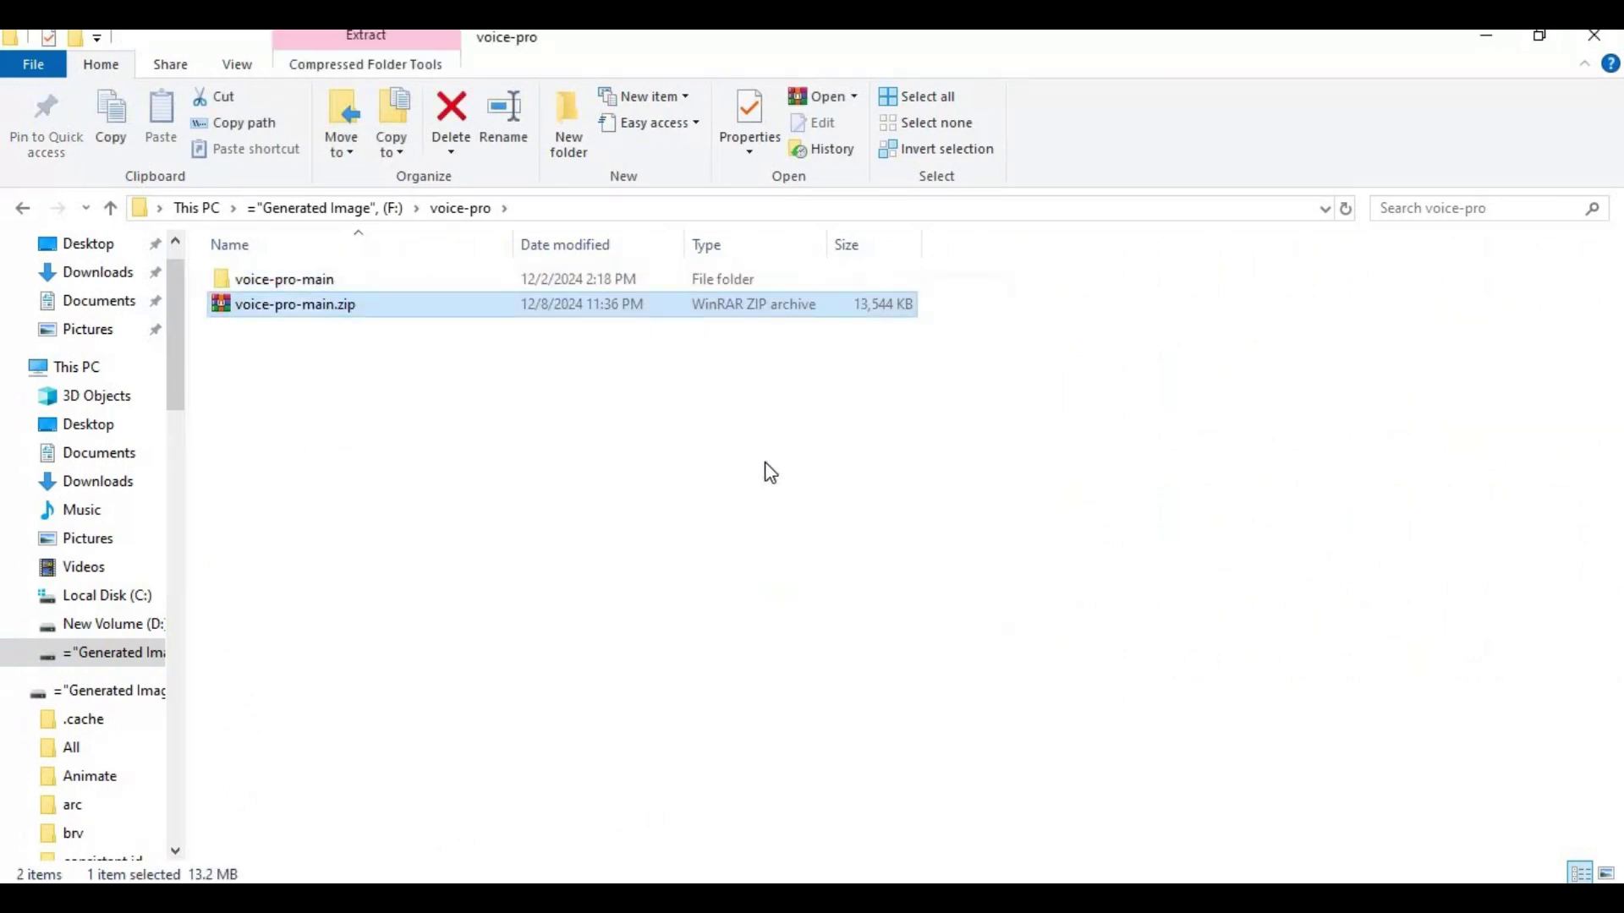
Step: Open the extracted voice-pro-main folder and check its full path
double_click(269, 284)
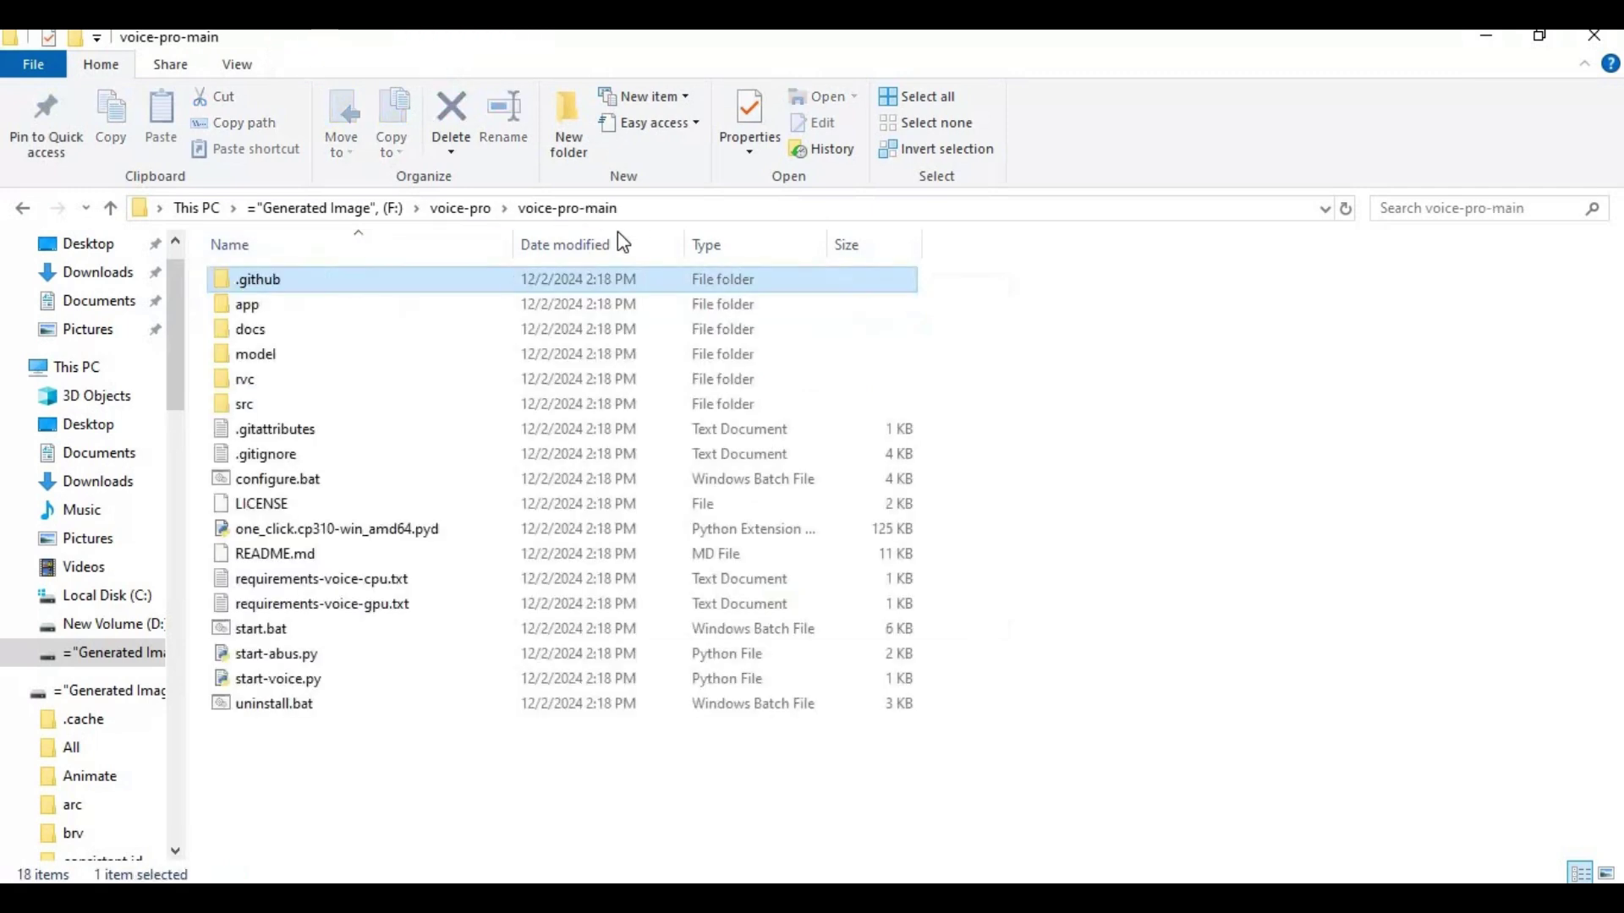
click(660, 215)
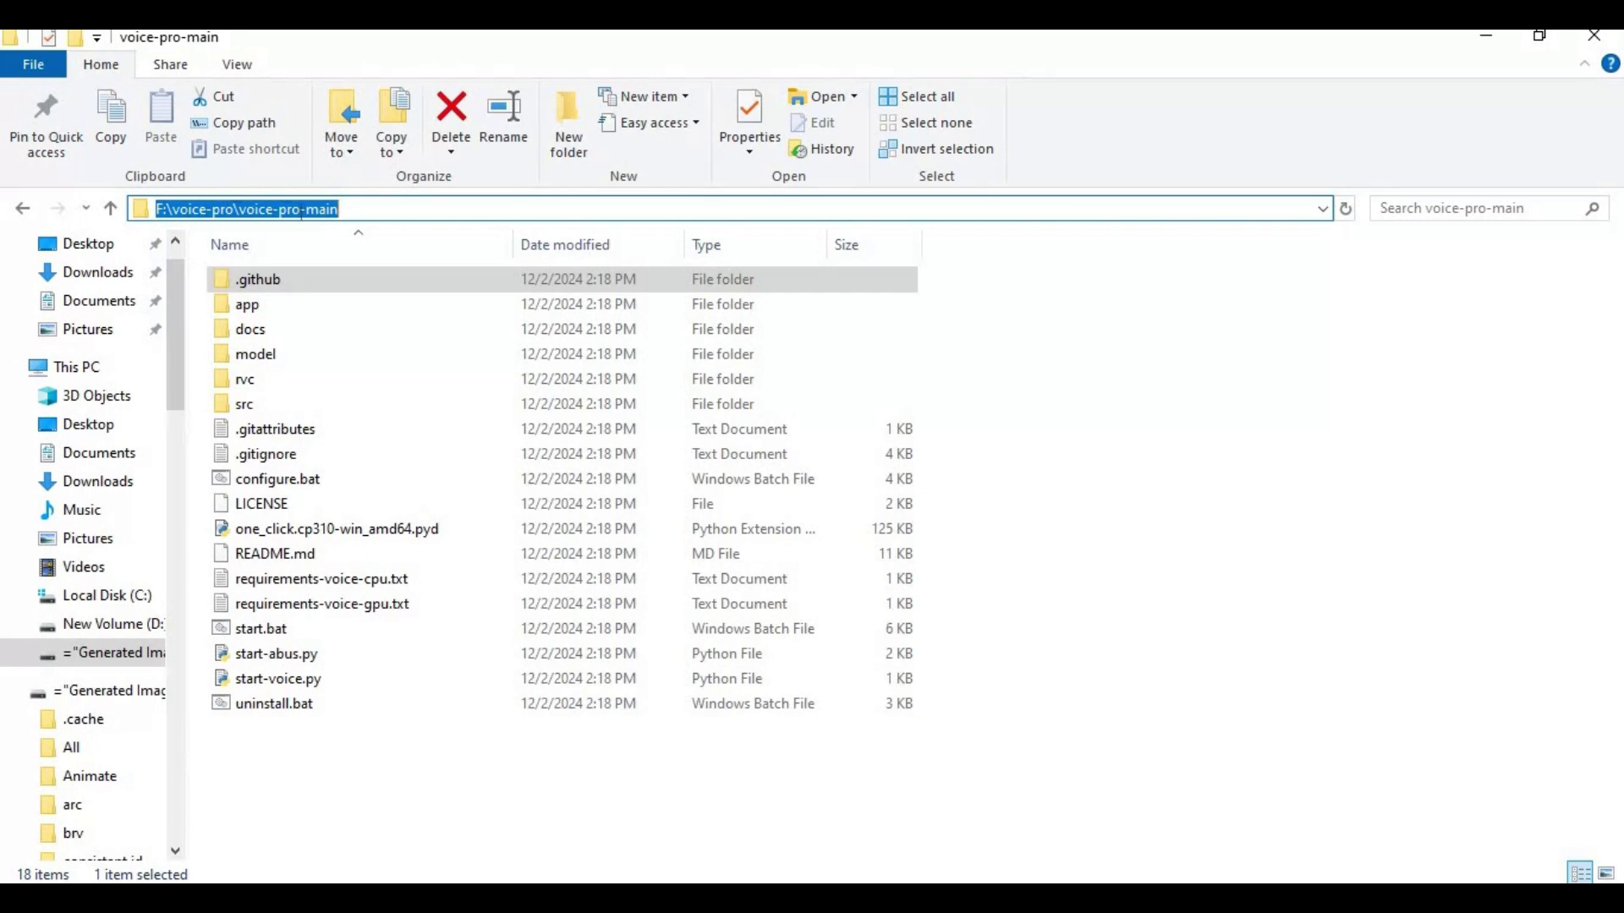
click(1115, 459)
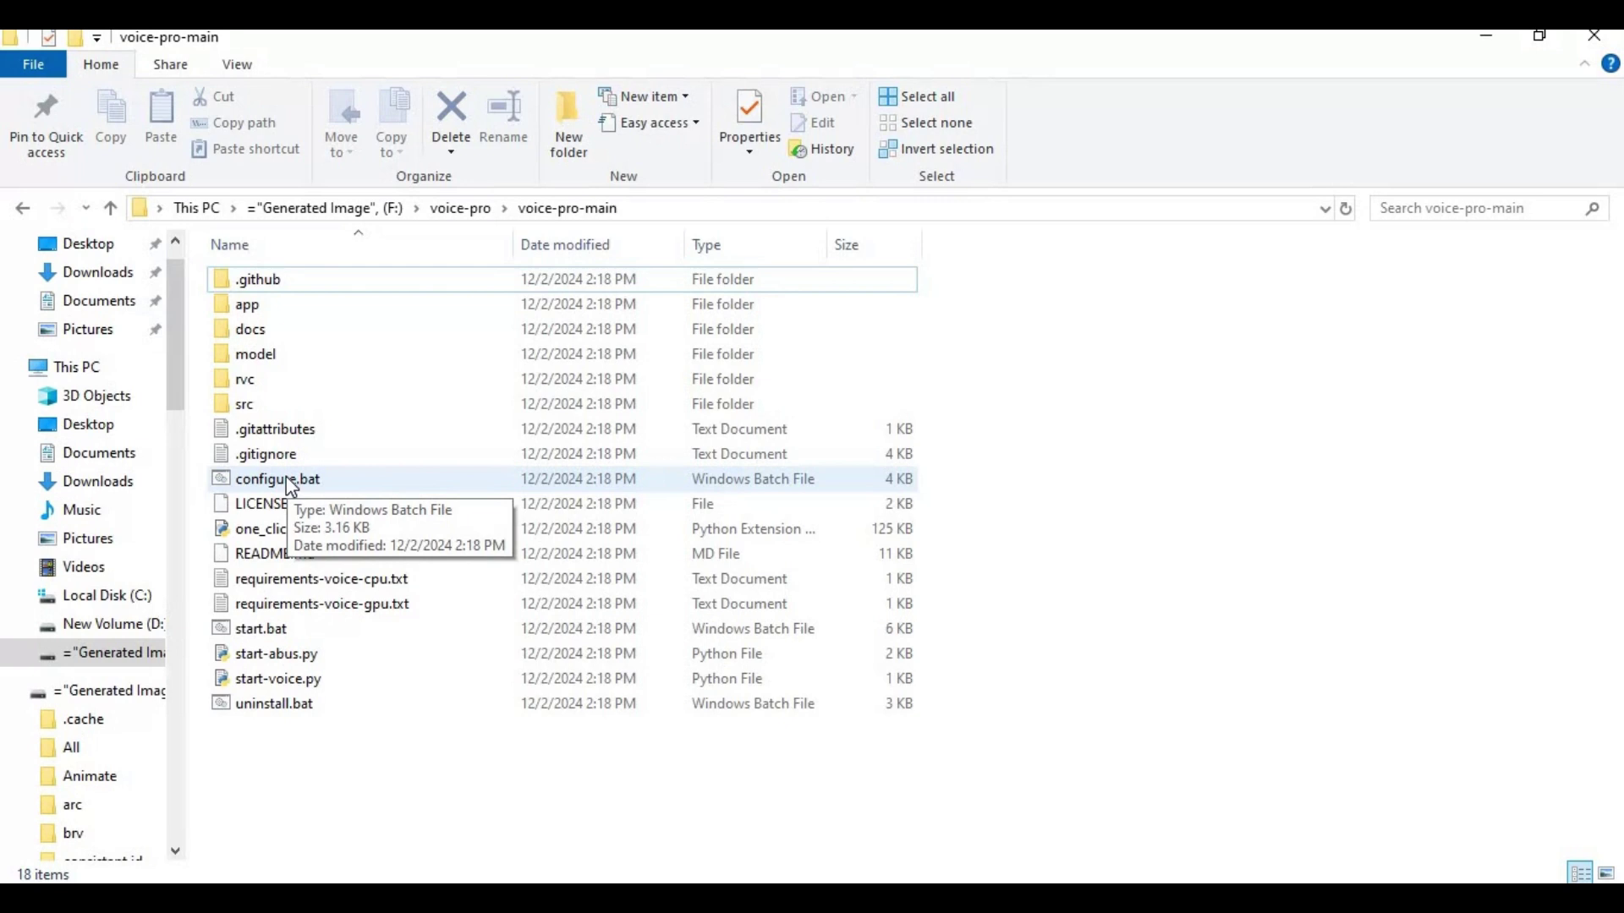
Step: Run start.bat and answer the installer's GPU question with G for NVIDIA GTX, RTX, Tesla
double_click(238, 636)
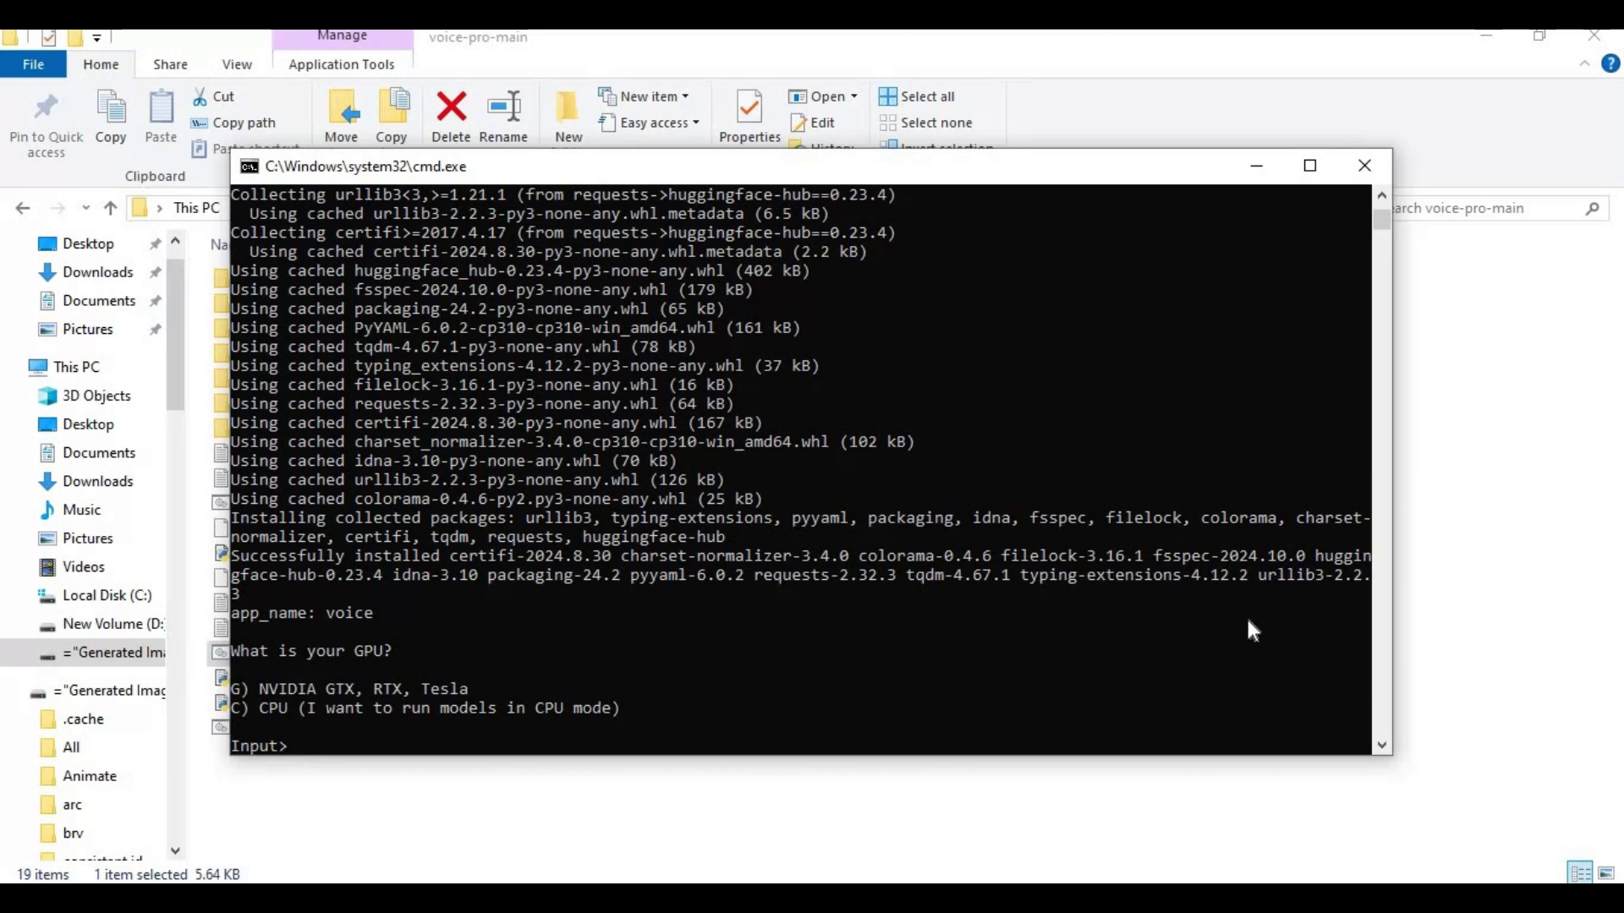
text(g)
key(Return)
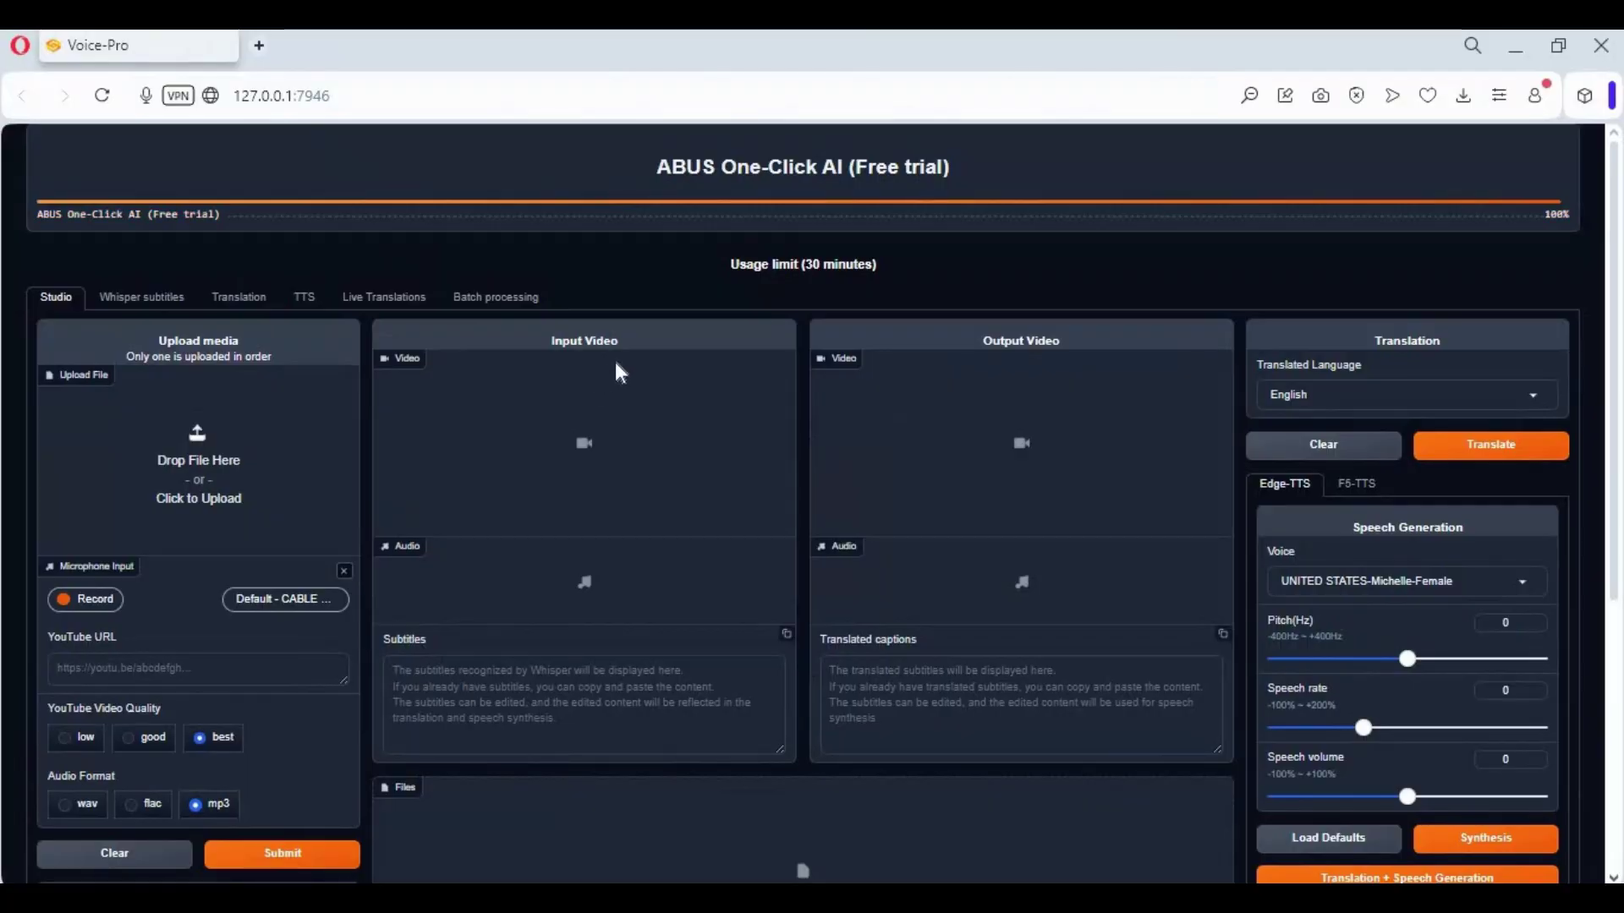
Step: Look over the Voice-Pro Studio page, and close the Documents, browser and command prompt windows
scroll(620, 373, down, 5)
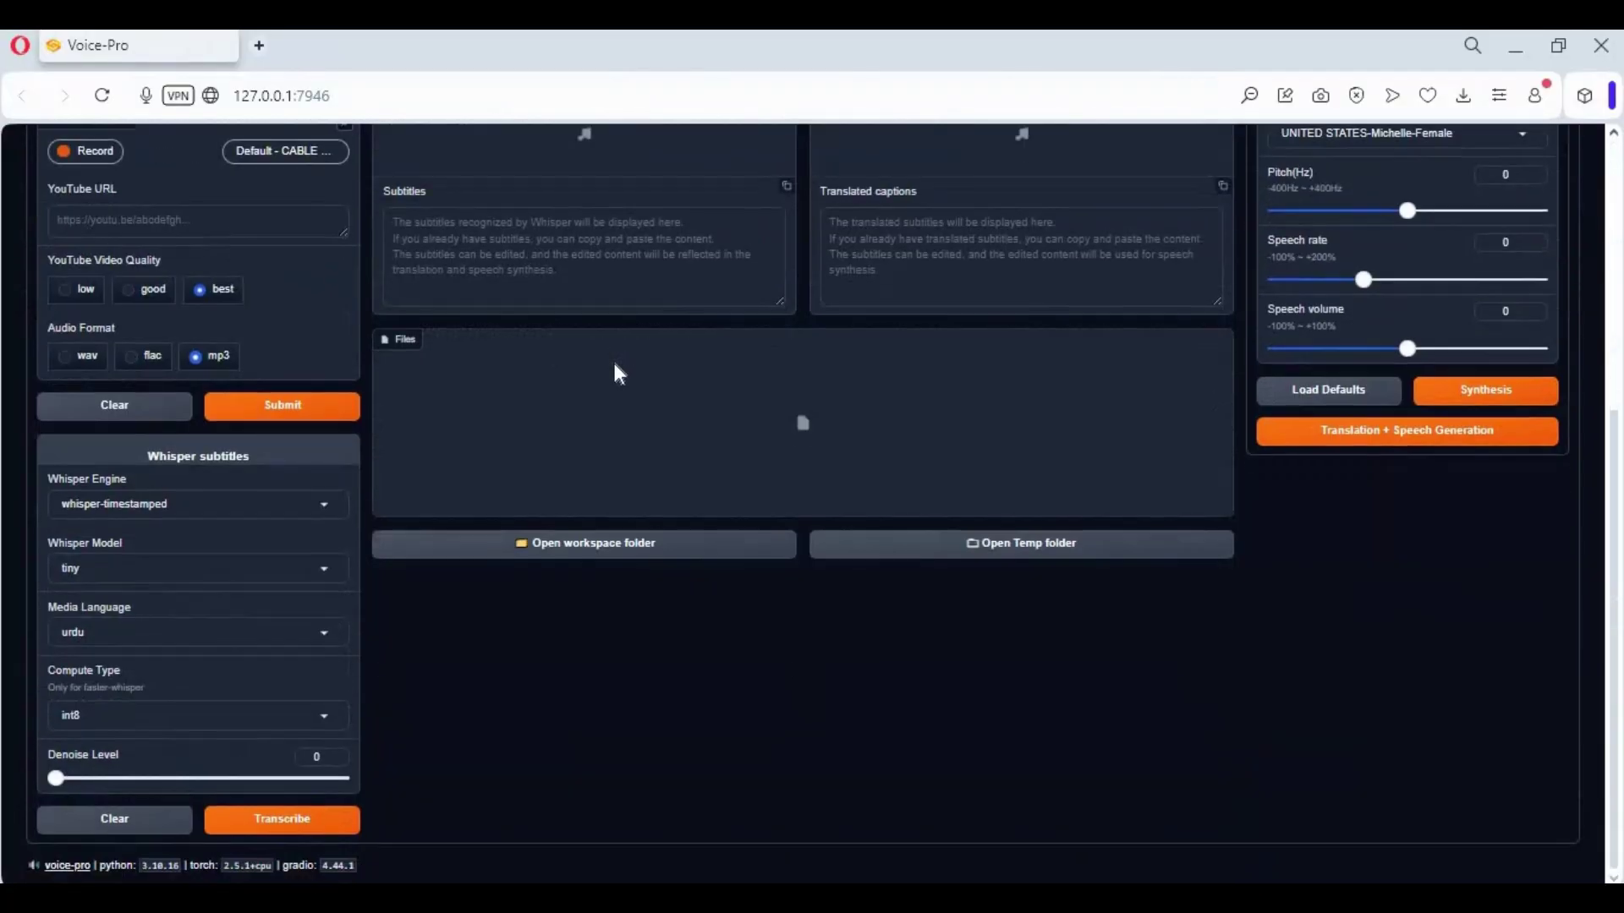
scroll(620, 372, up, 5)
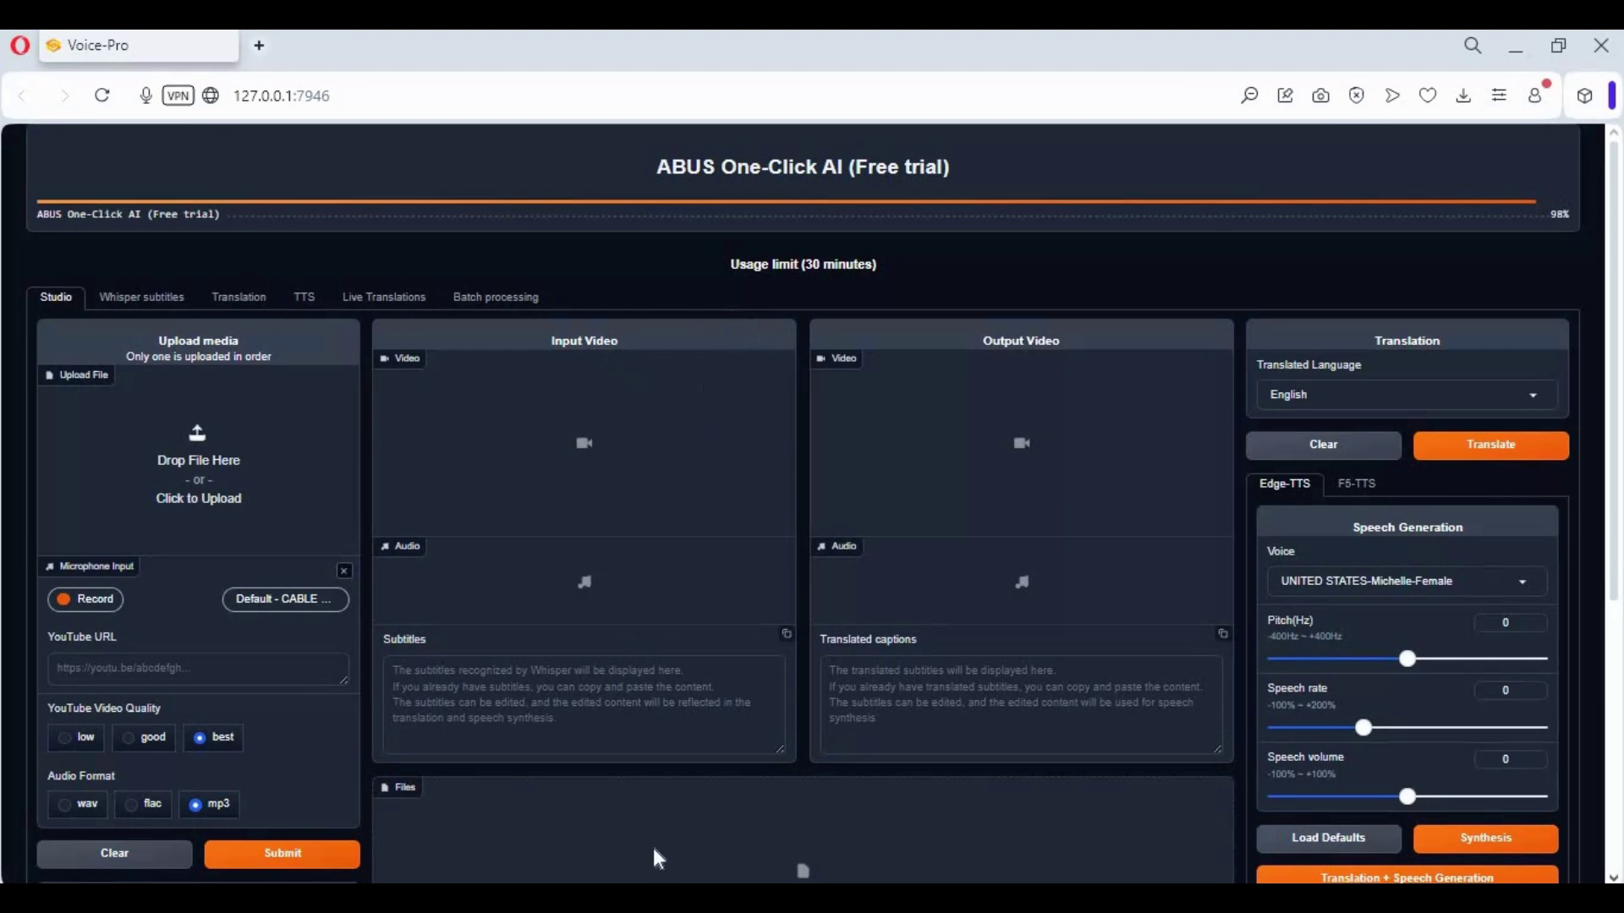
mouse_move(769, 759)
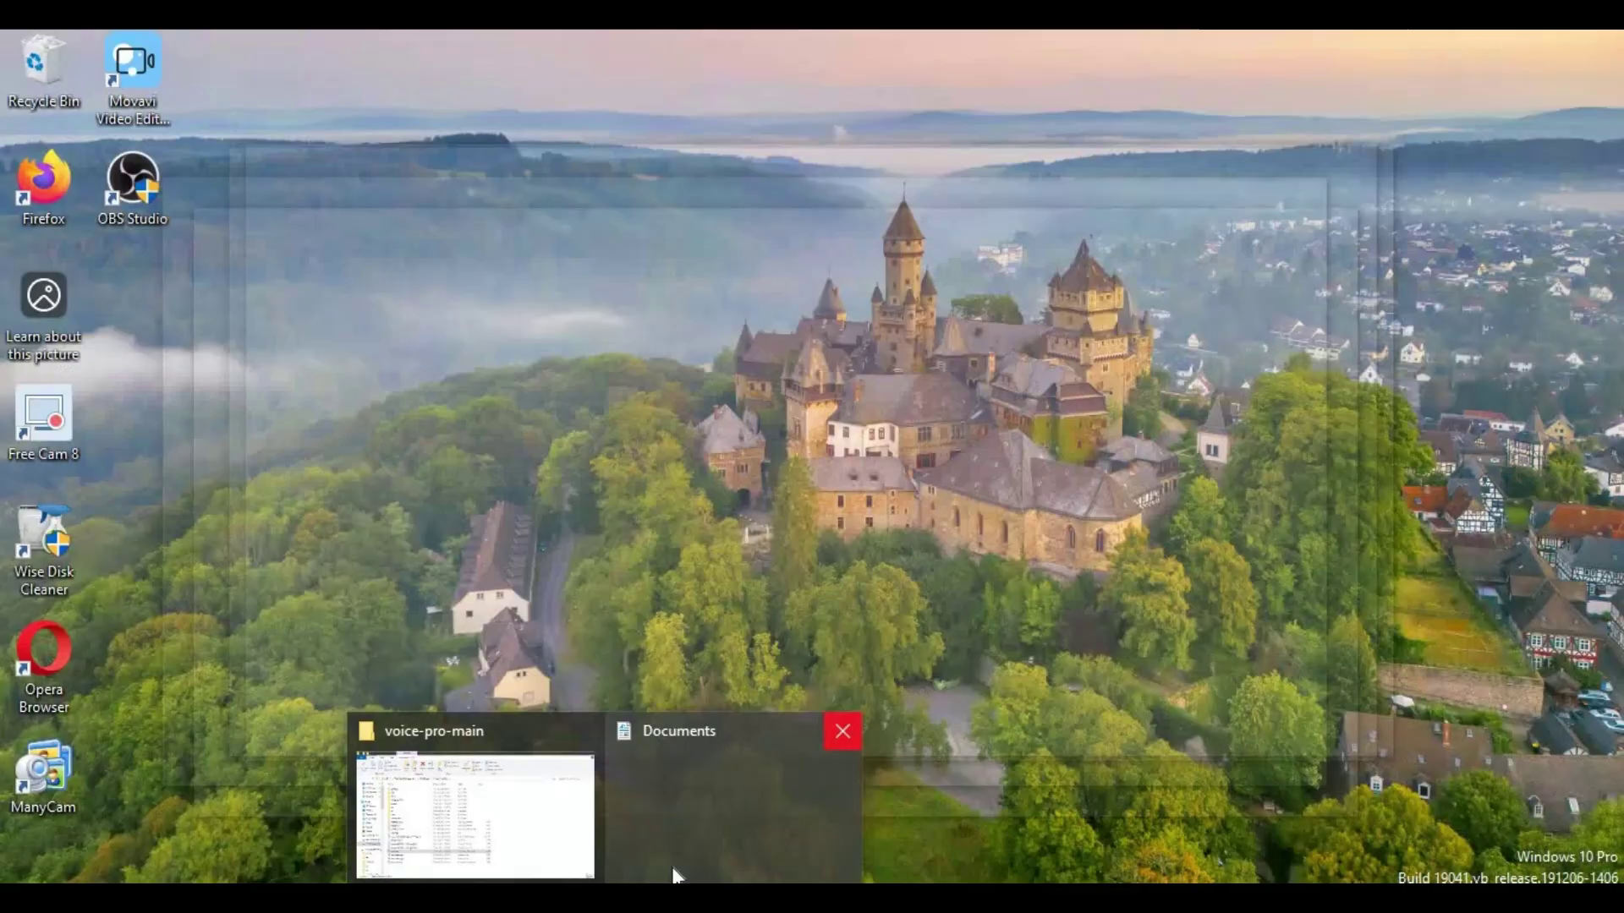
click(842, 732)
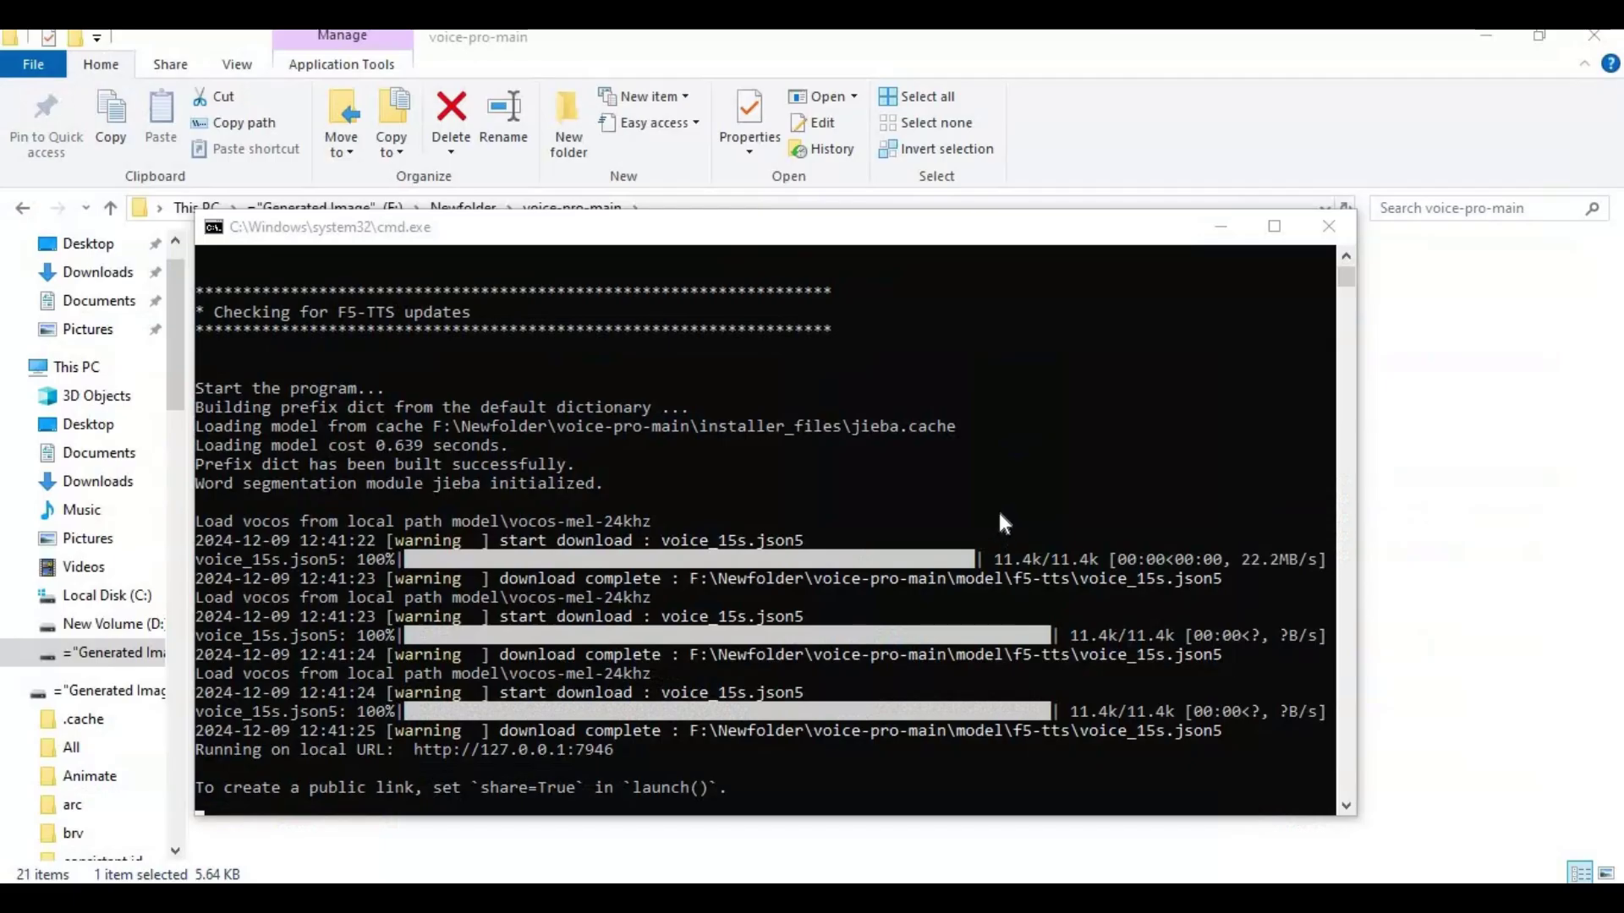
click(1600, 45)
click(1328, 226)
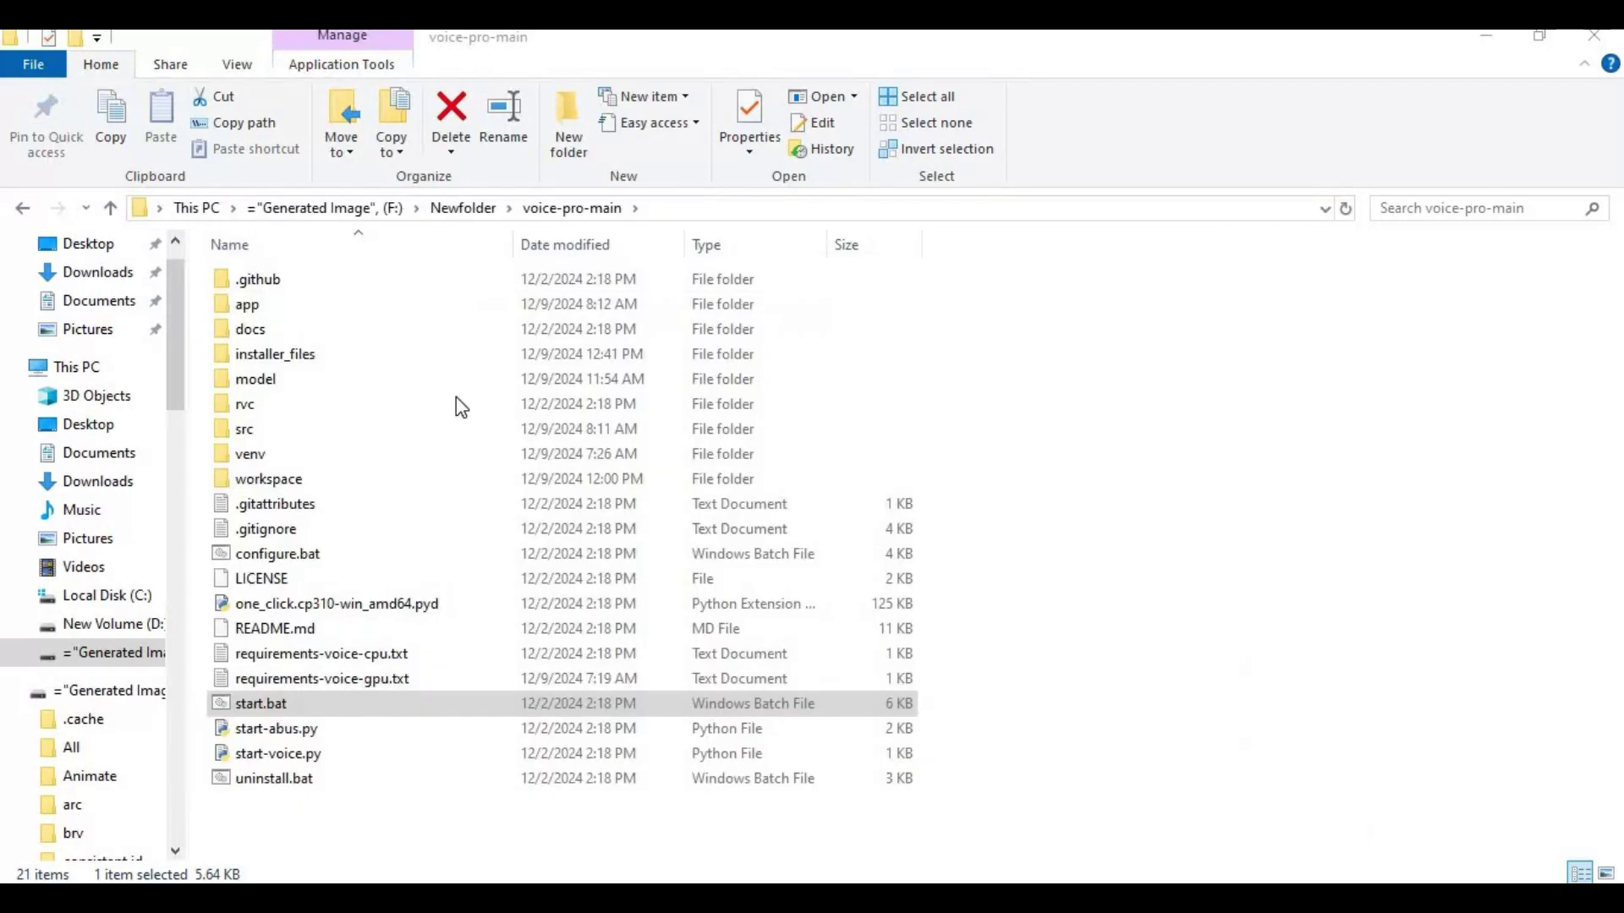
Step: Relaunch Voice-Pro with start.bat from the voice-pro-main folder and allow its page to use the microphone
click(271, 706)
double_click(263, 706)
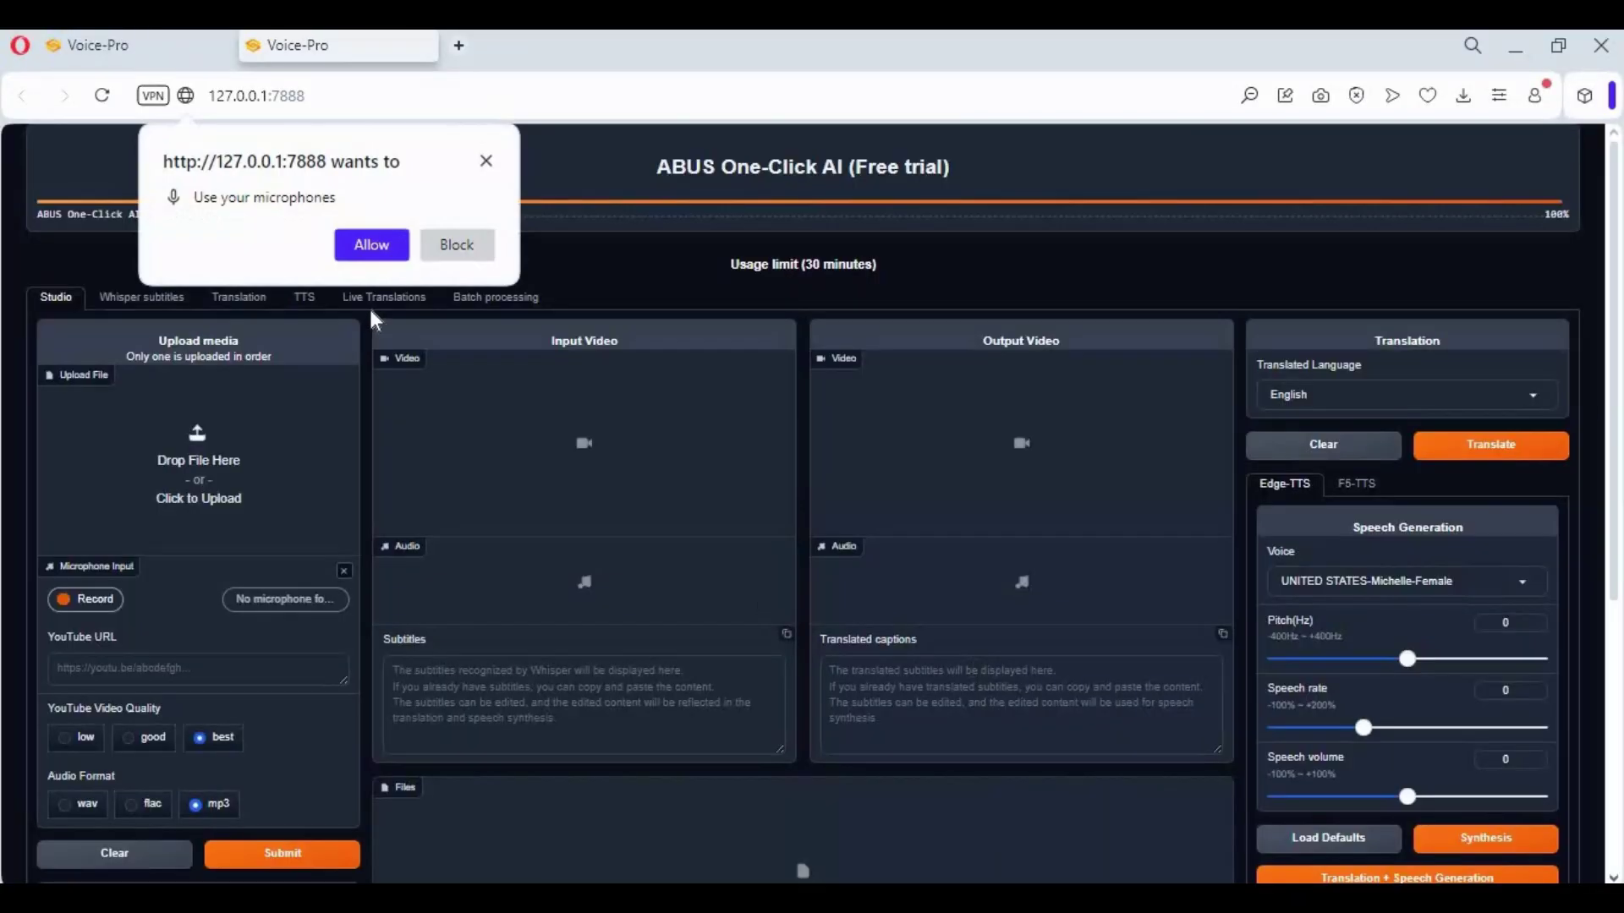
click(356, 250)
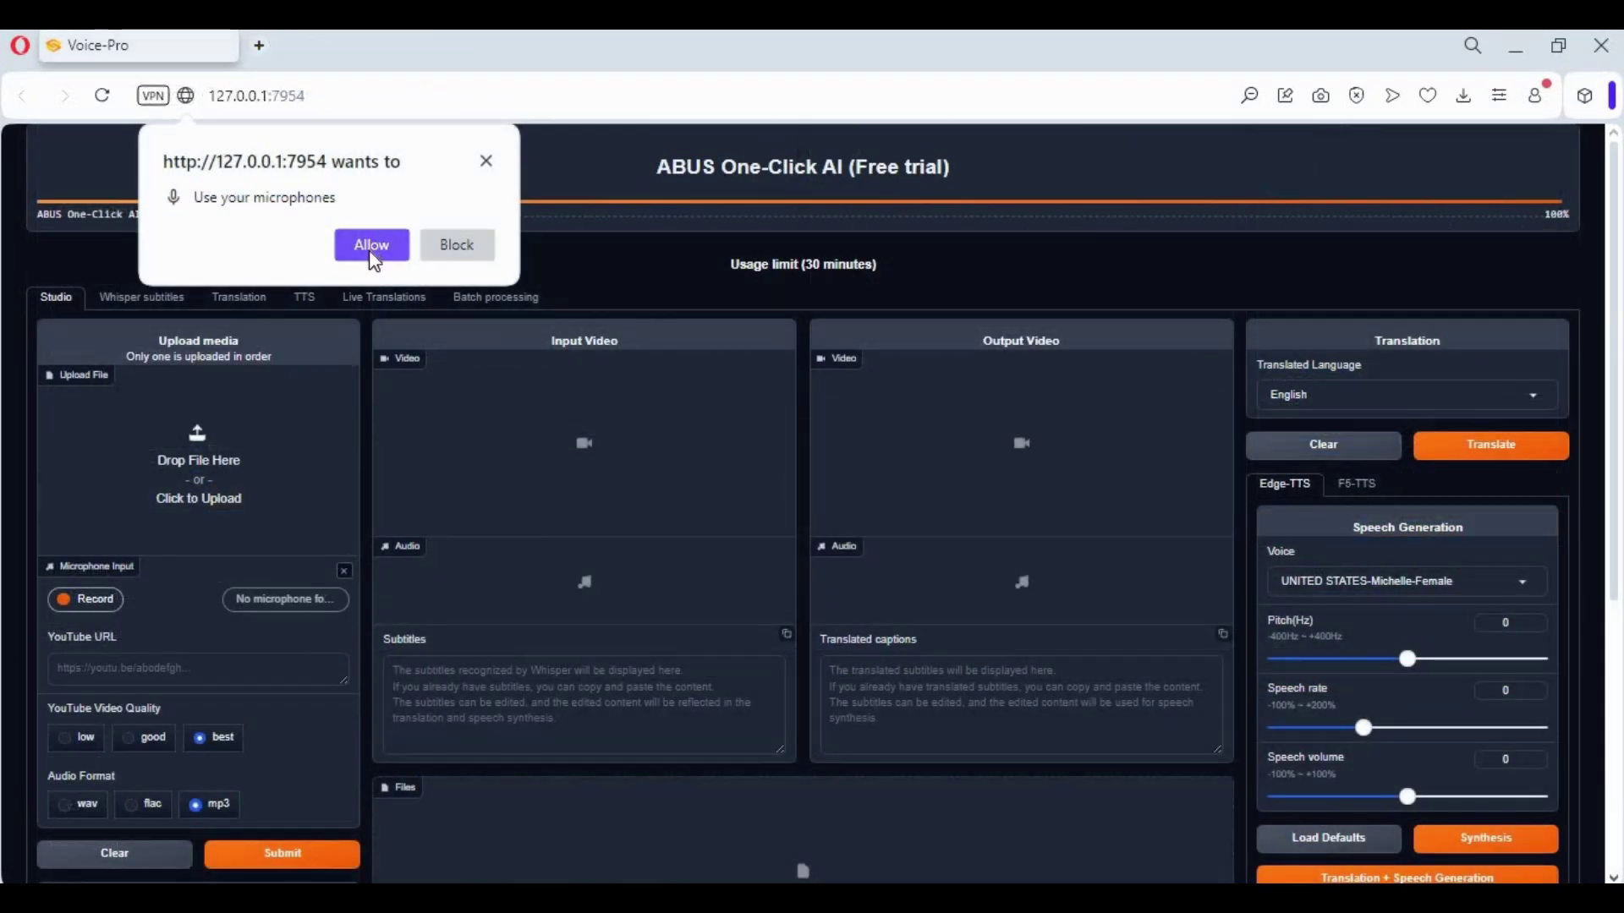
click(372, 246)
Step: Upload 03_audio.mp4 from the Downloads folder as the input media in the Studio
scroll(609, 382, down, 5)
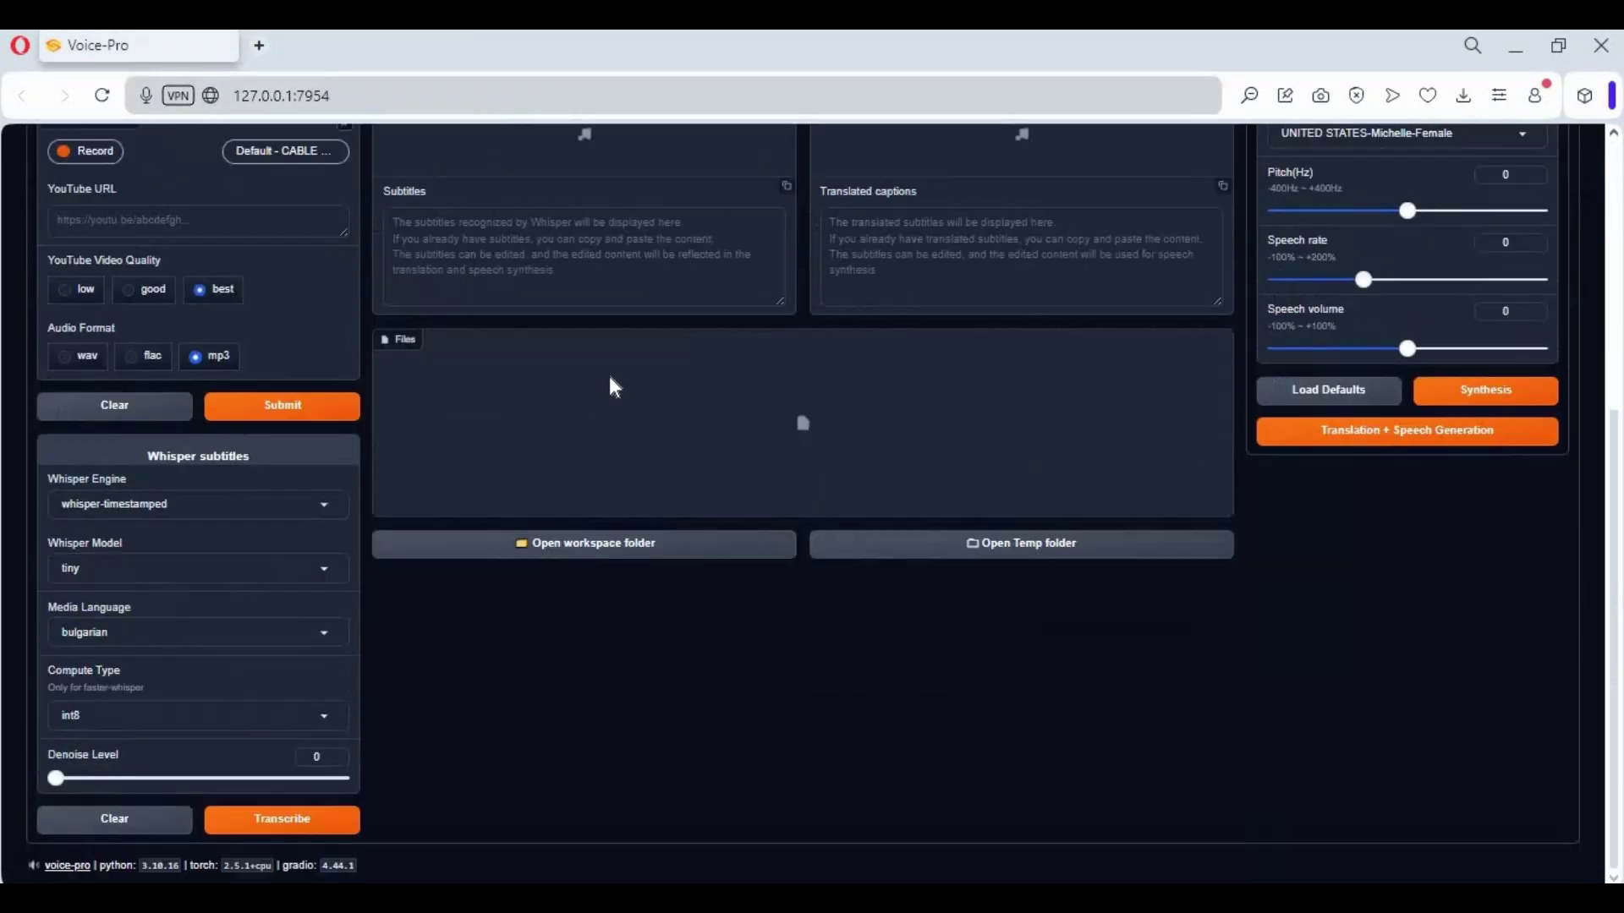
scroll(609, 377, up, 5)
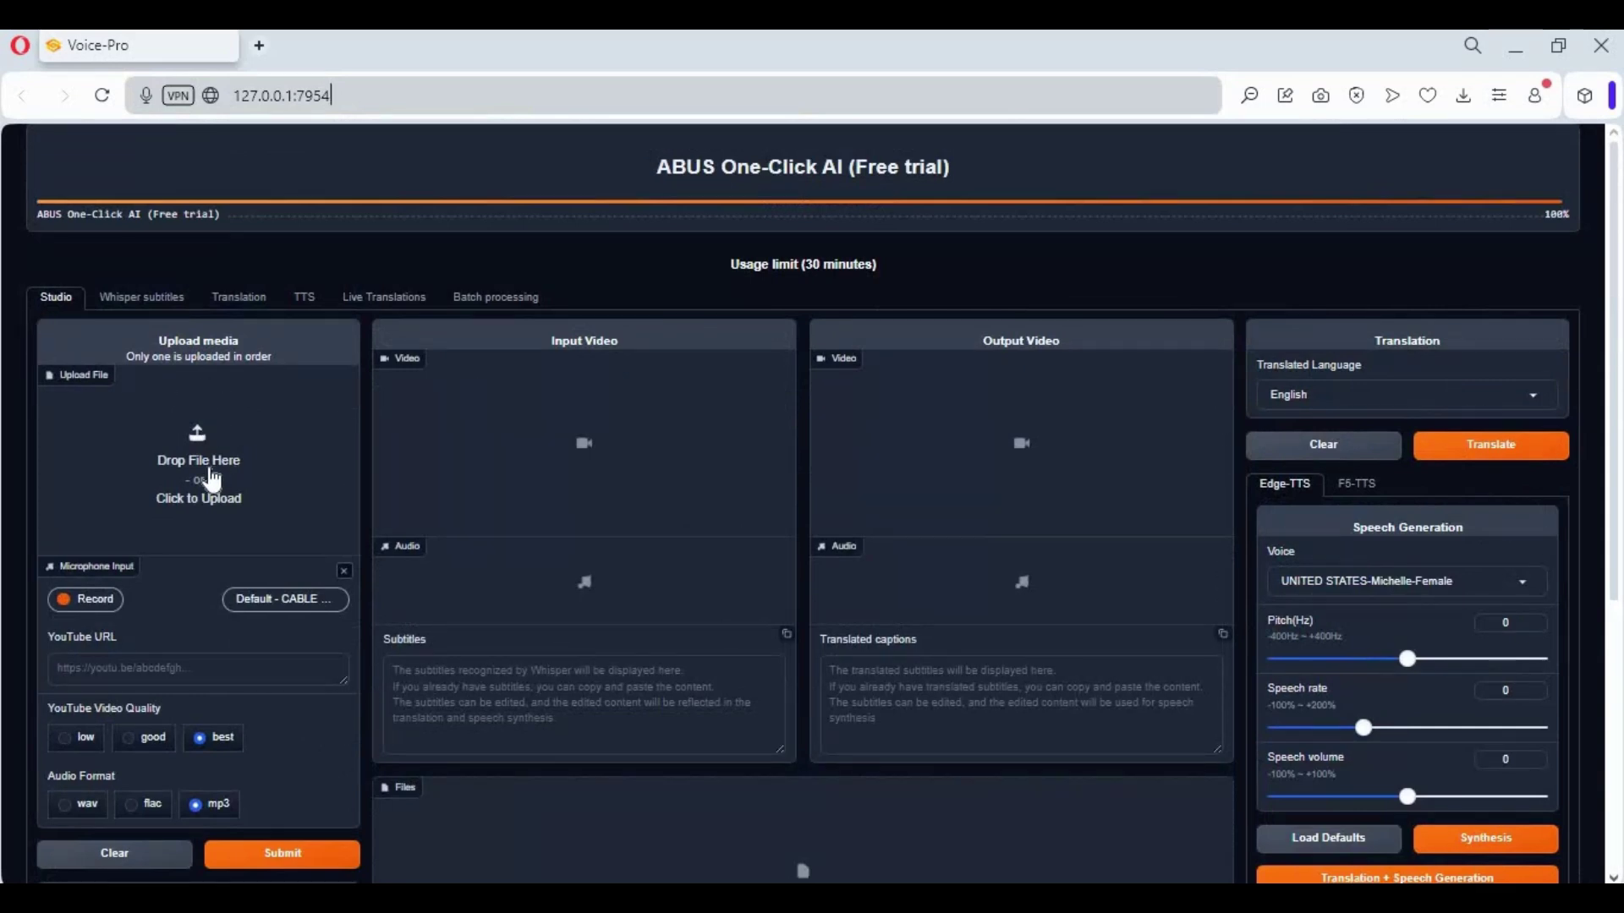
click(261, 447)
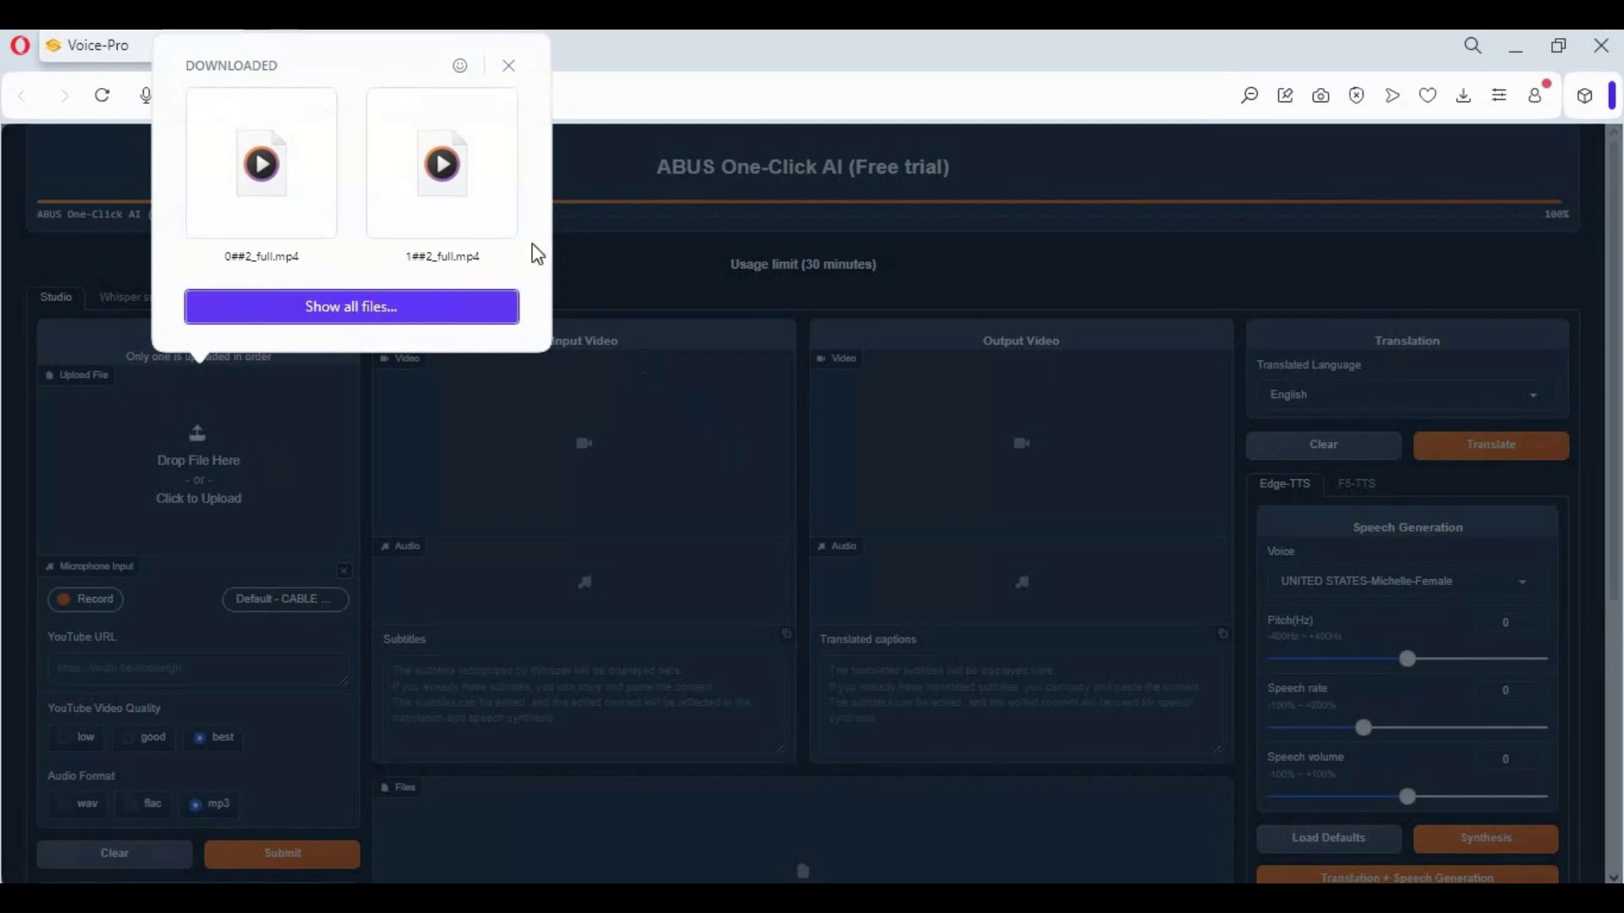
scroll(538, 376, down, 5)
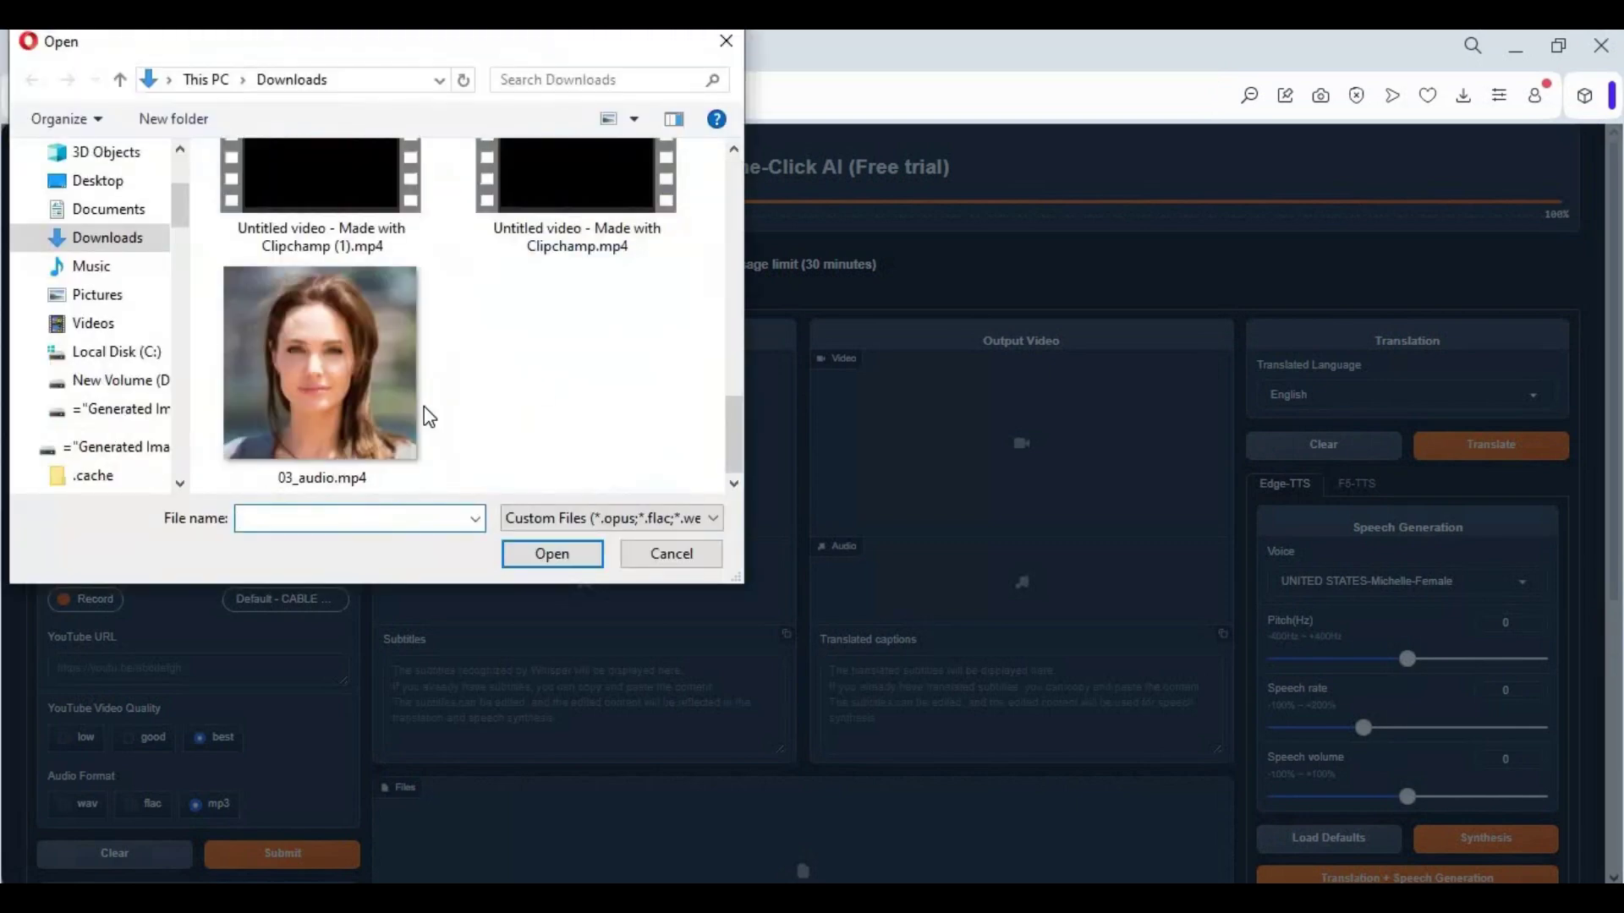
double_click(360, 414)
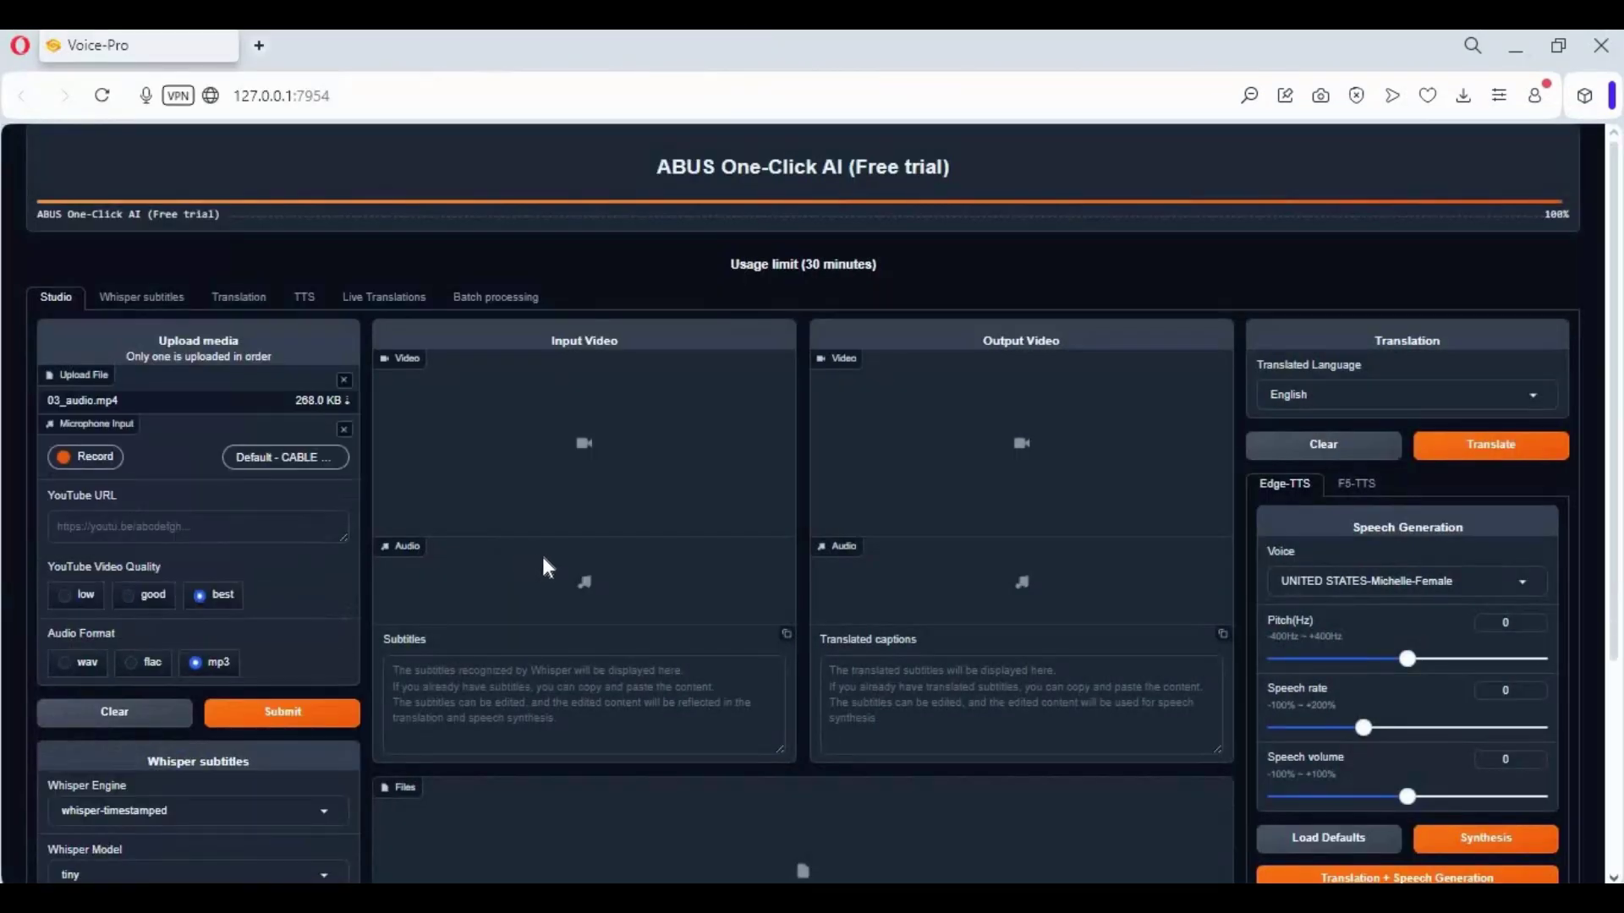
scroll(571, 553, down, 2)
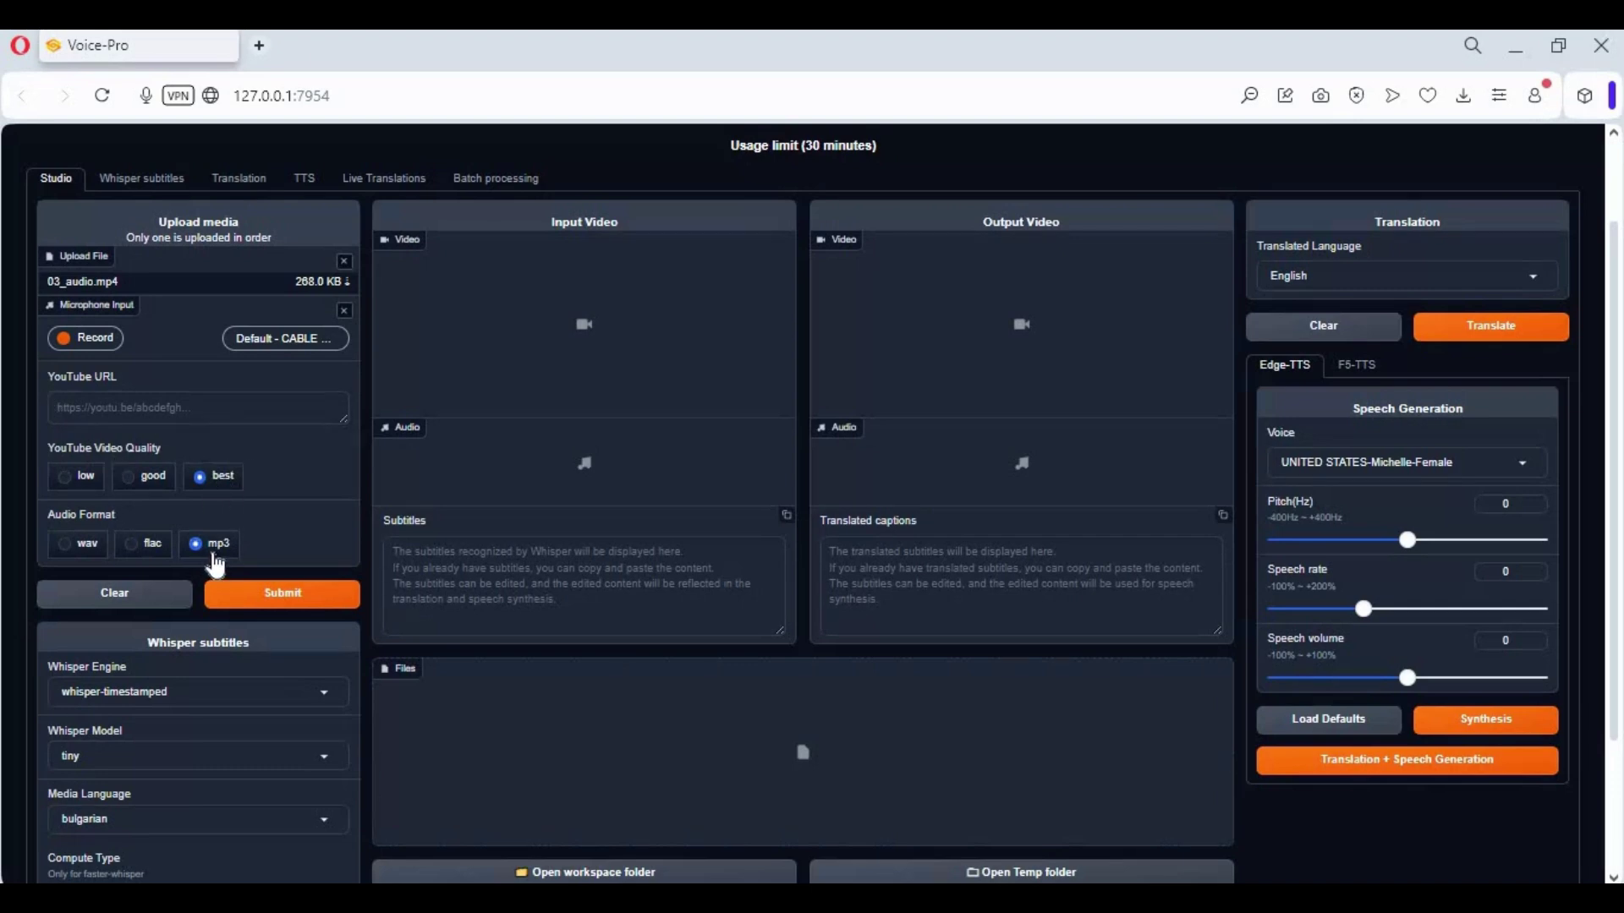
Step: Submit the uploaded 03_audio.mp4 with mp3 as the audio format to load it as the input video
click(302, 615)
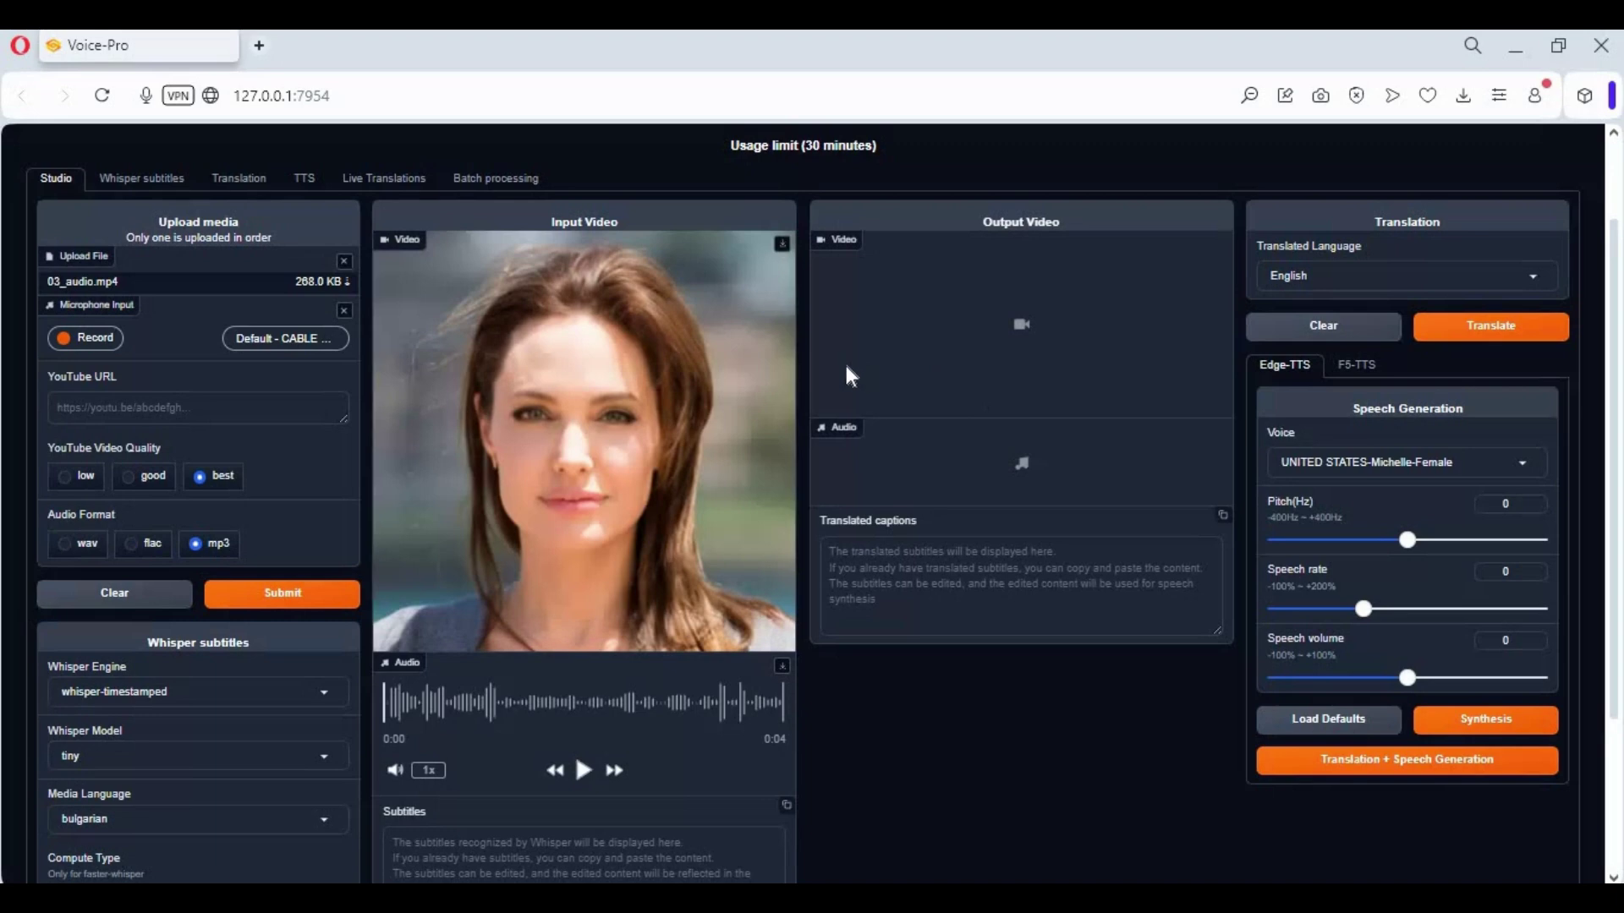
scroll(846, 370, down, 3)
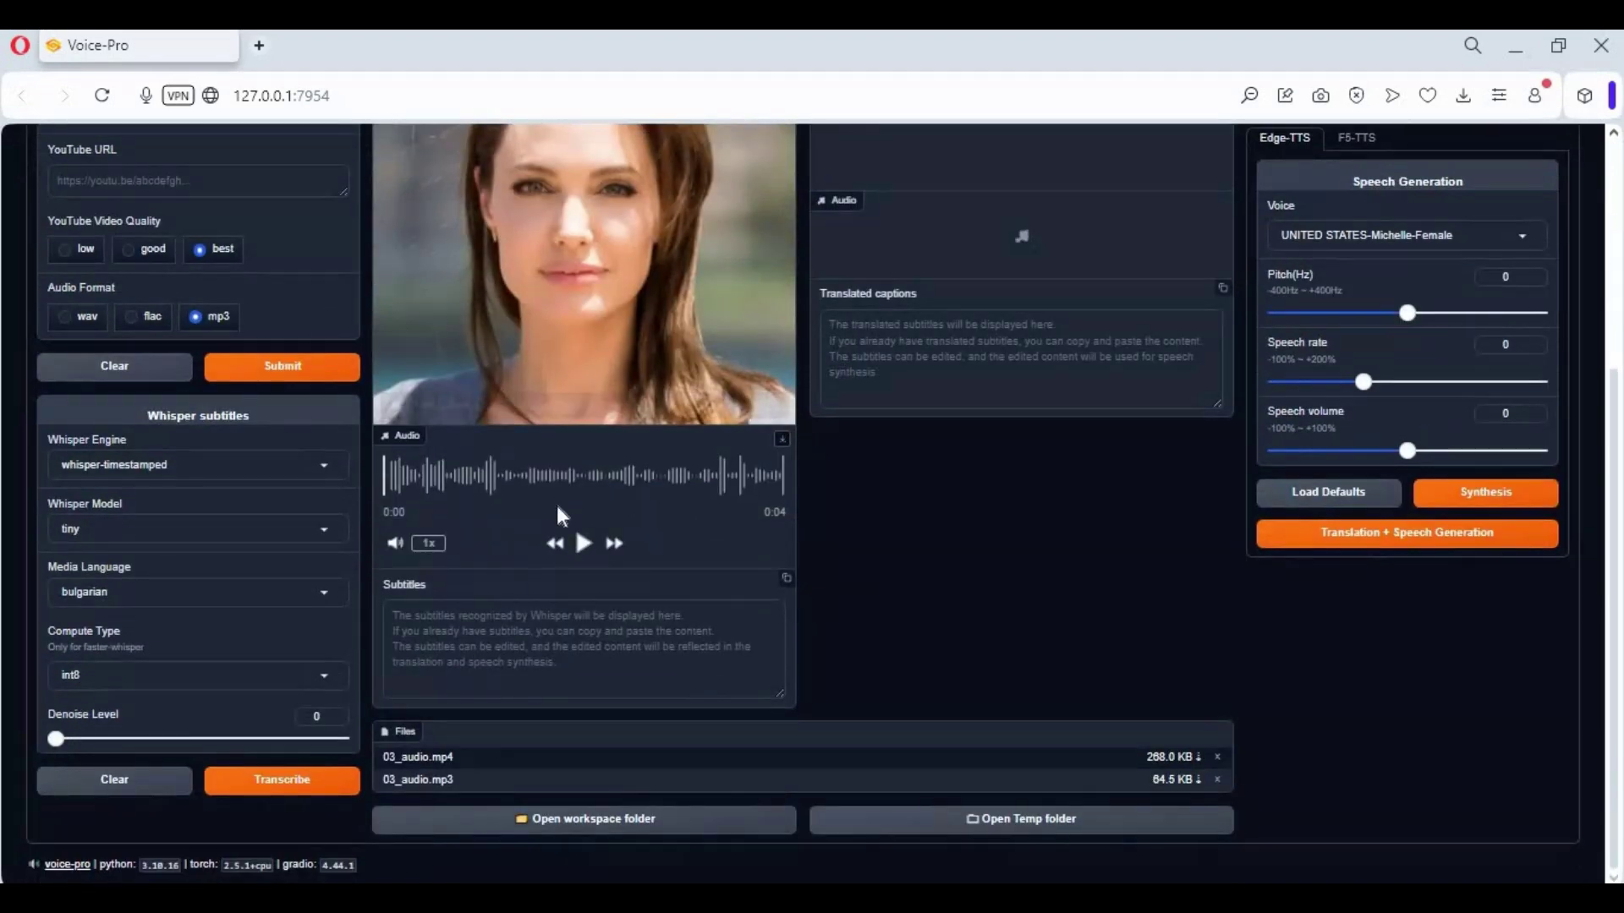
click(524, 643)
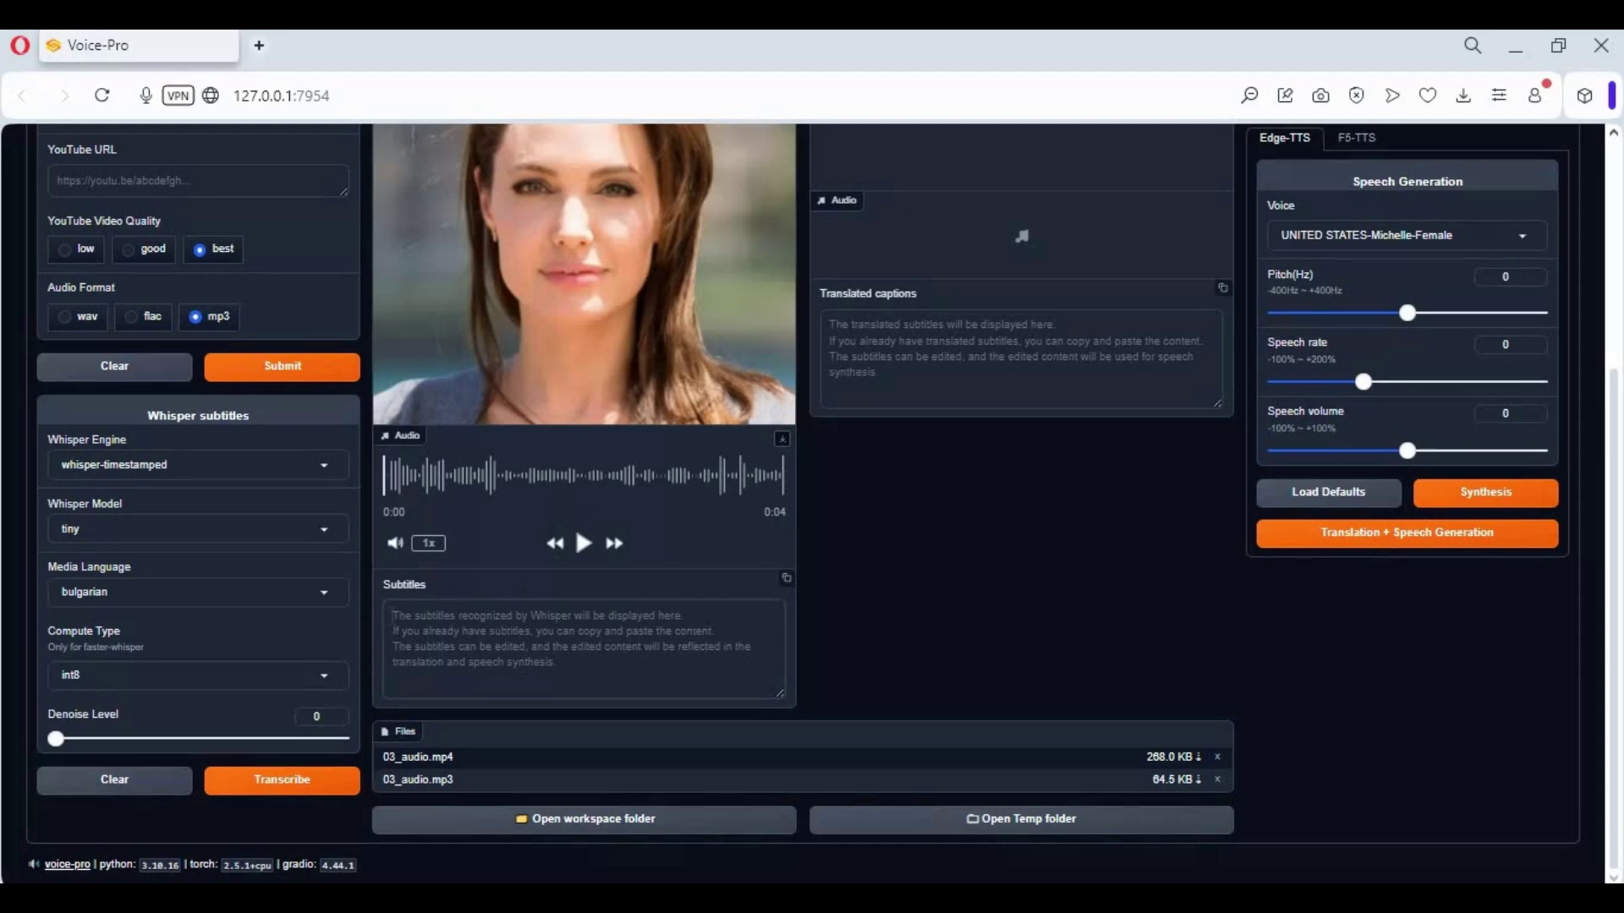
Step: Review the available Whisper engines and models, keeping whisper-timestamped and tiny
click(225, 461)
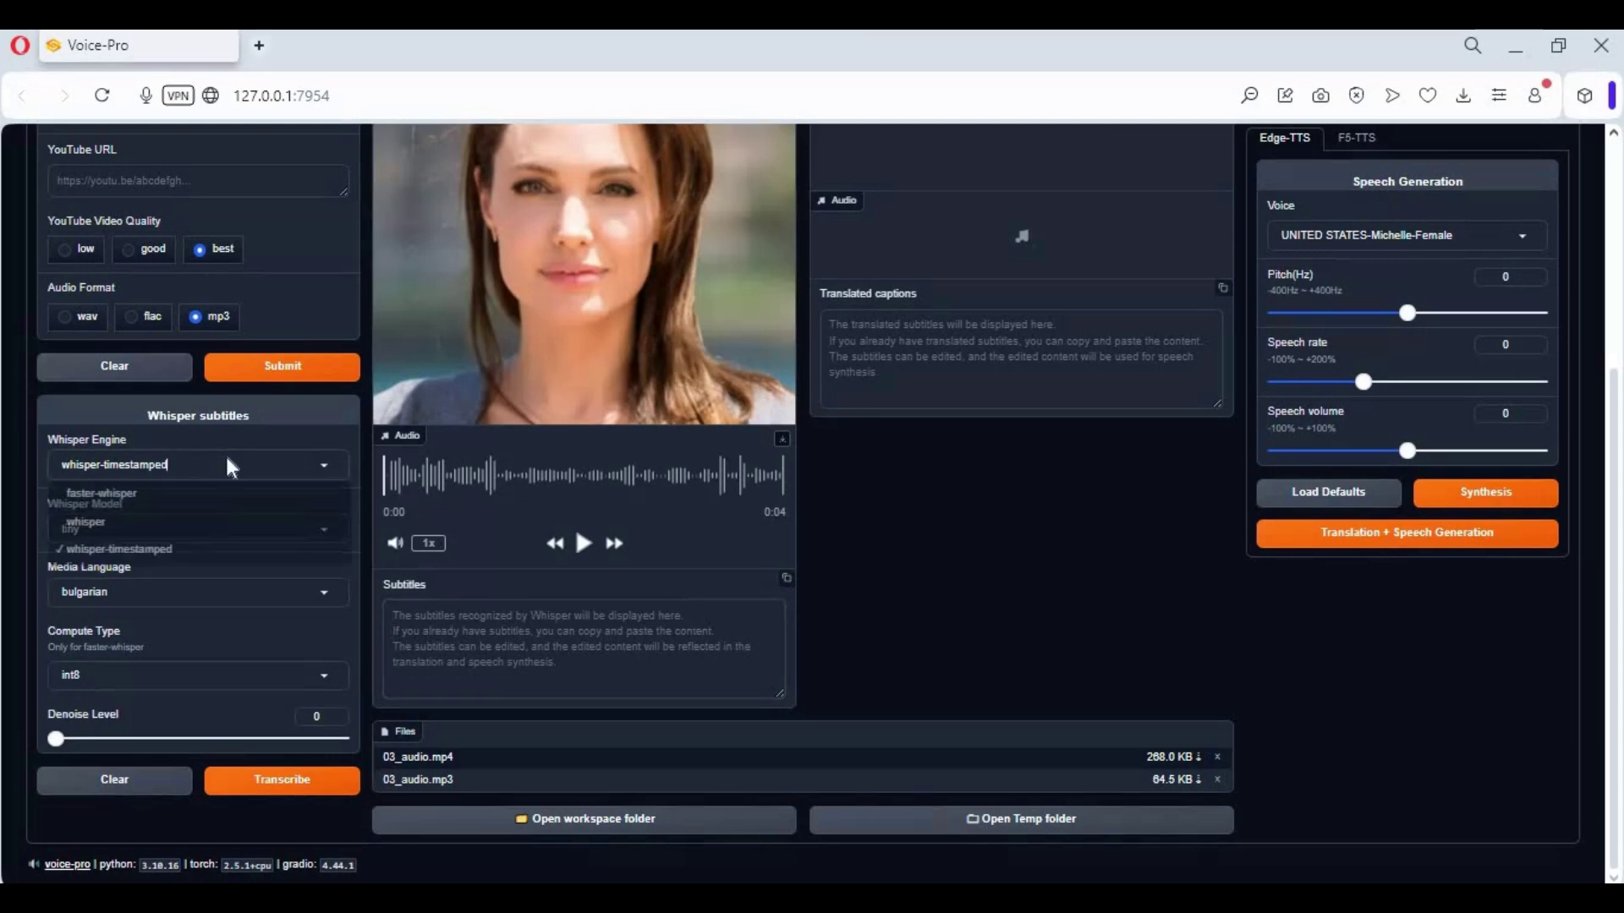
click(78, 559)
click(153, 528)
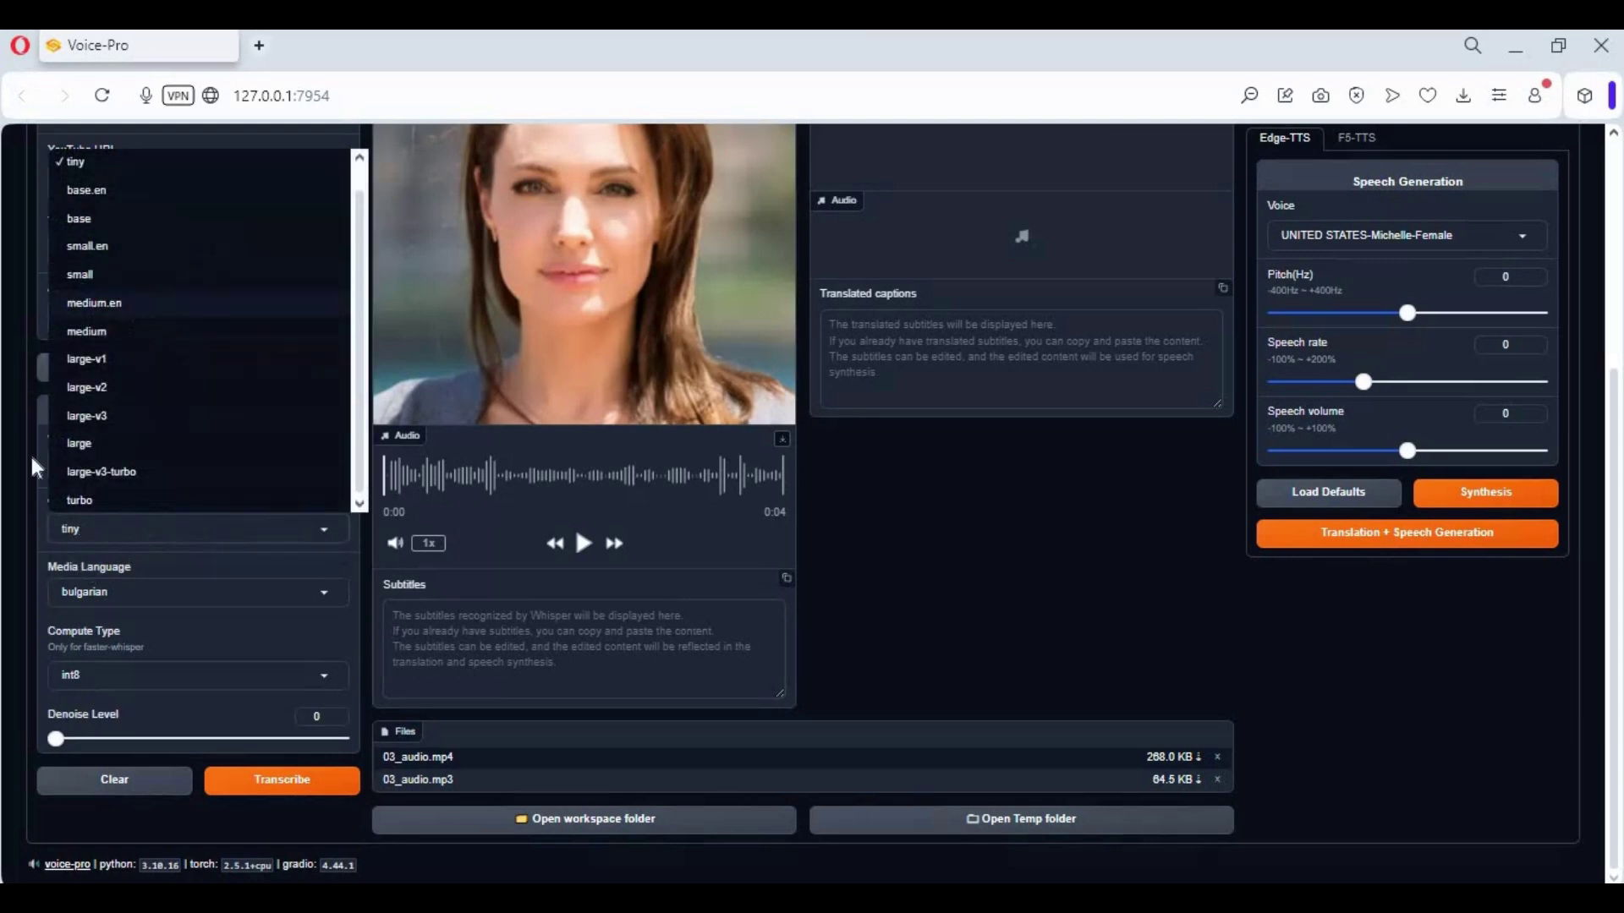
click(14, 534)
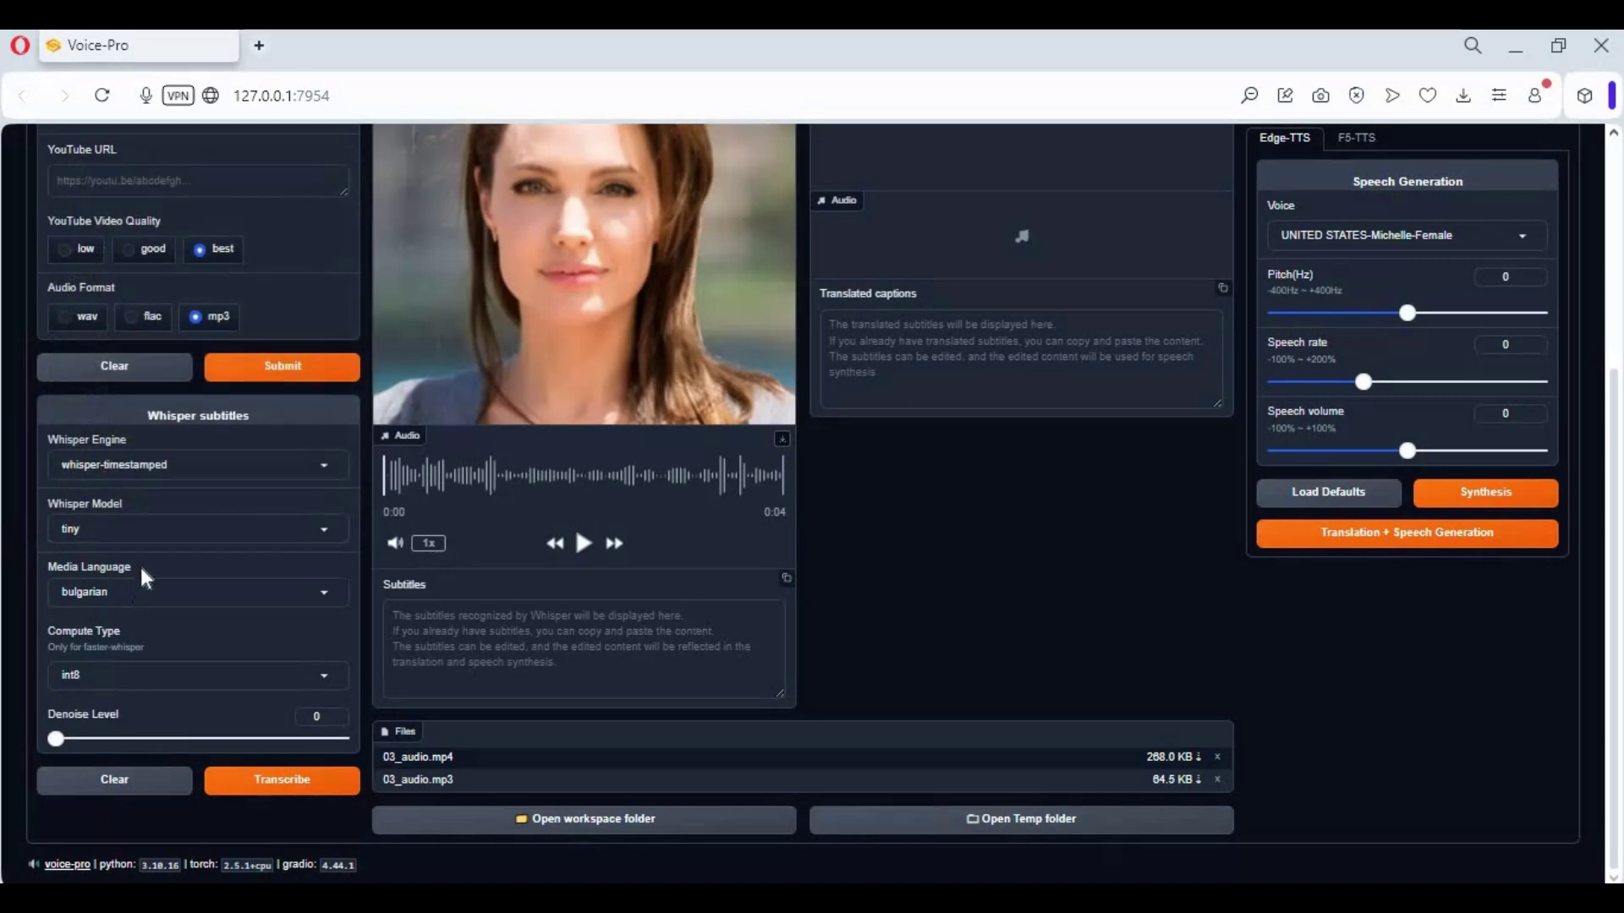
Step: Set the media language for the Whisper subtitles to telugu
click(254, 592)
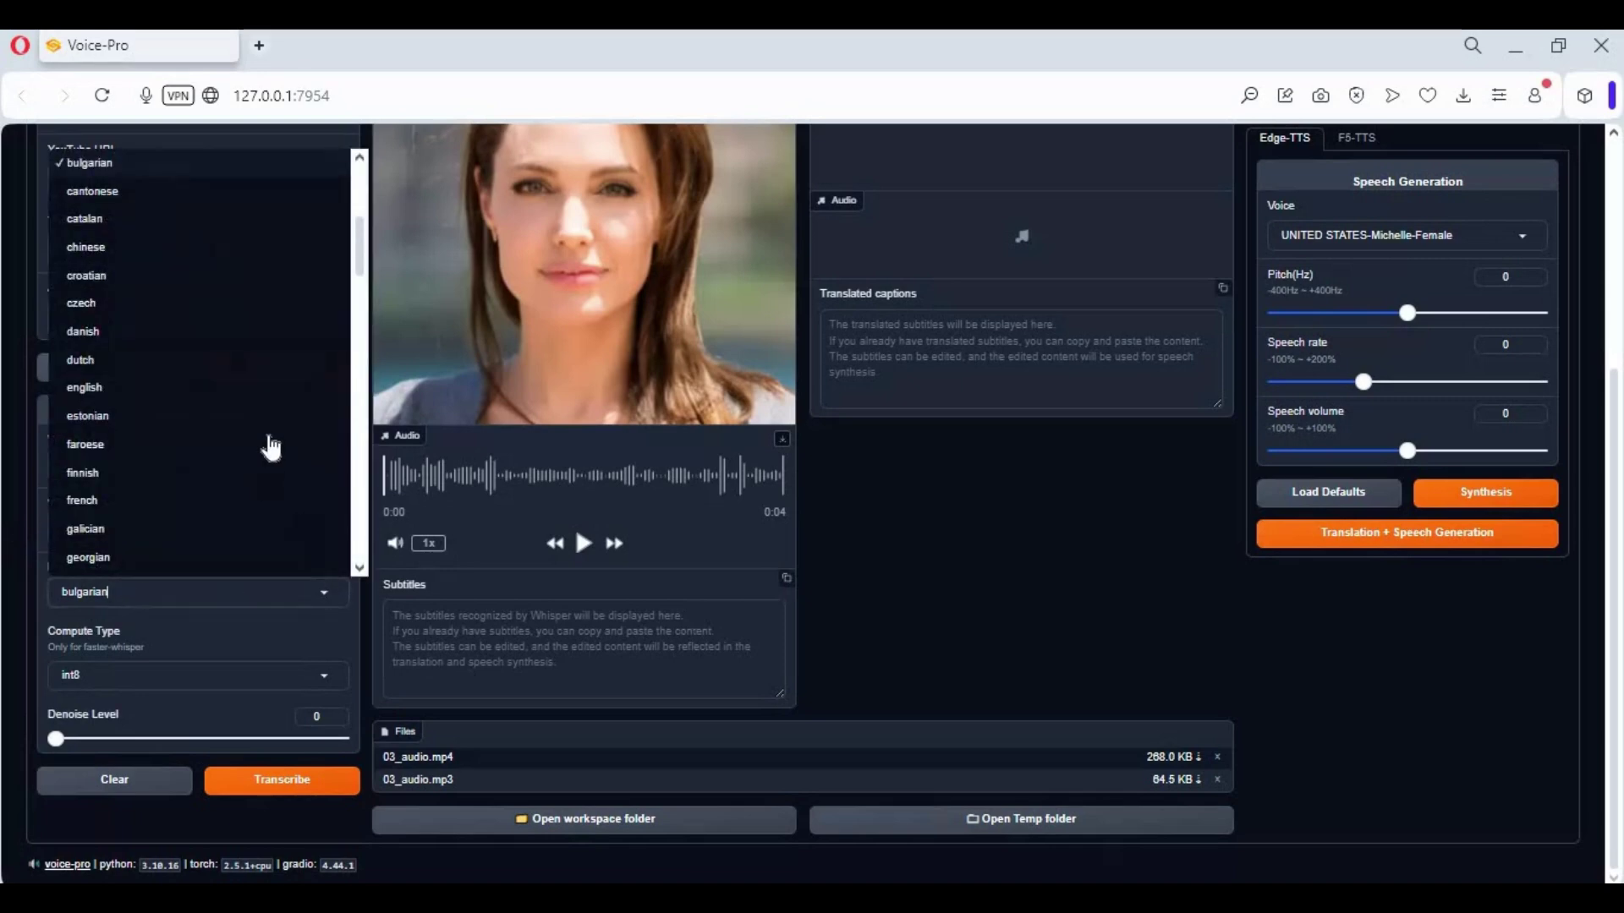
scroll(271, 460, up, 5)
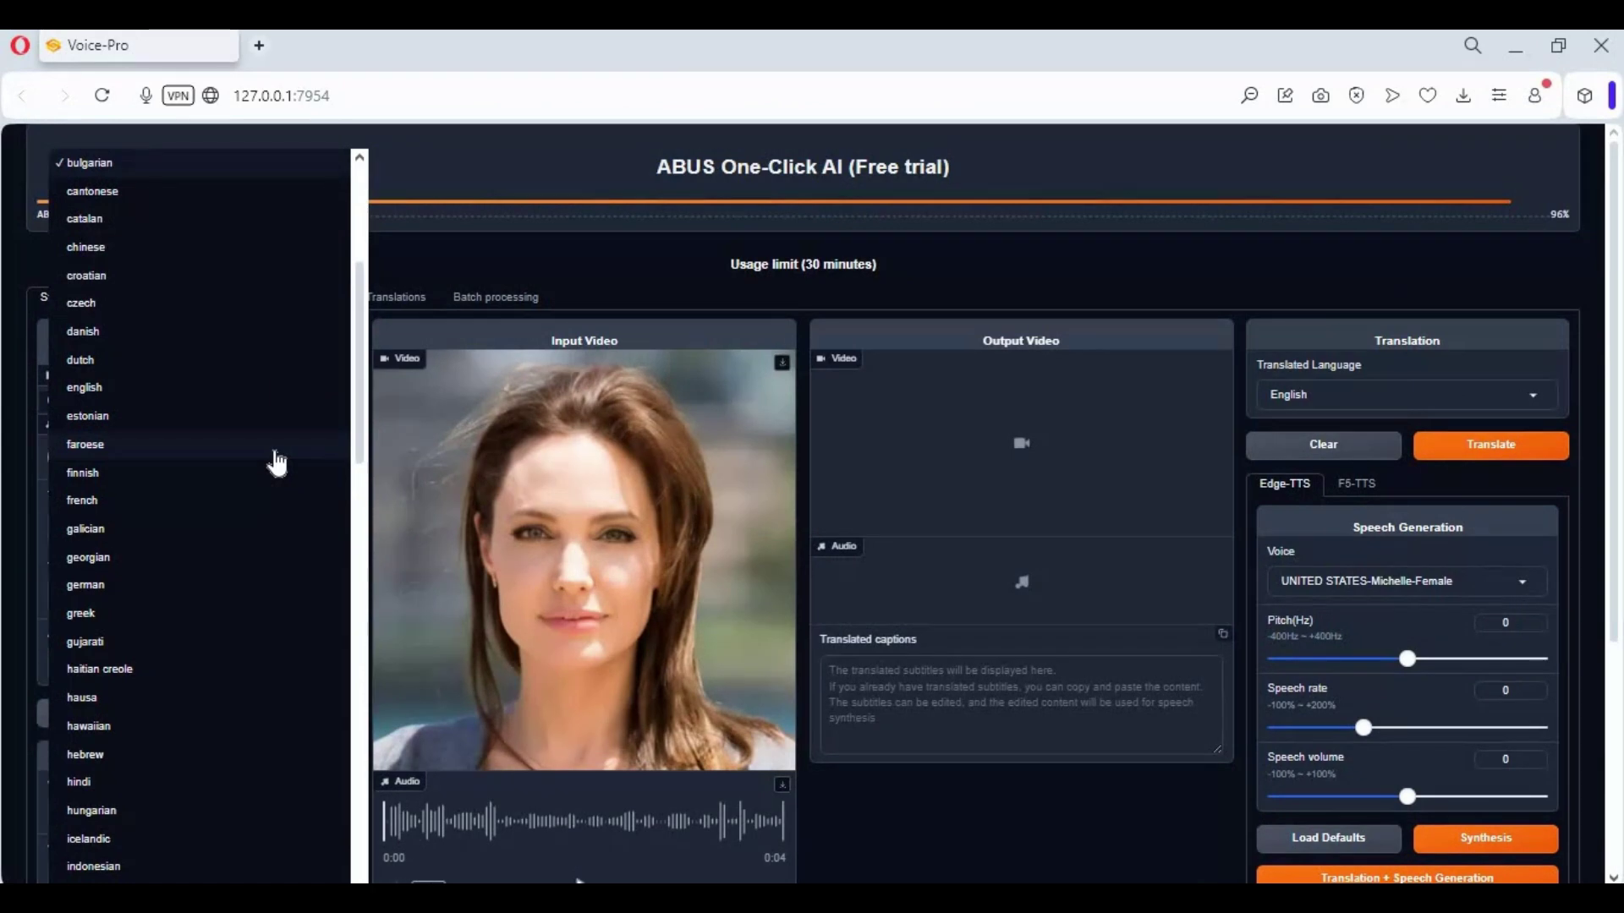
scroll(276, 462, up, 5)
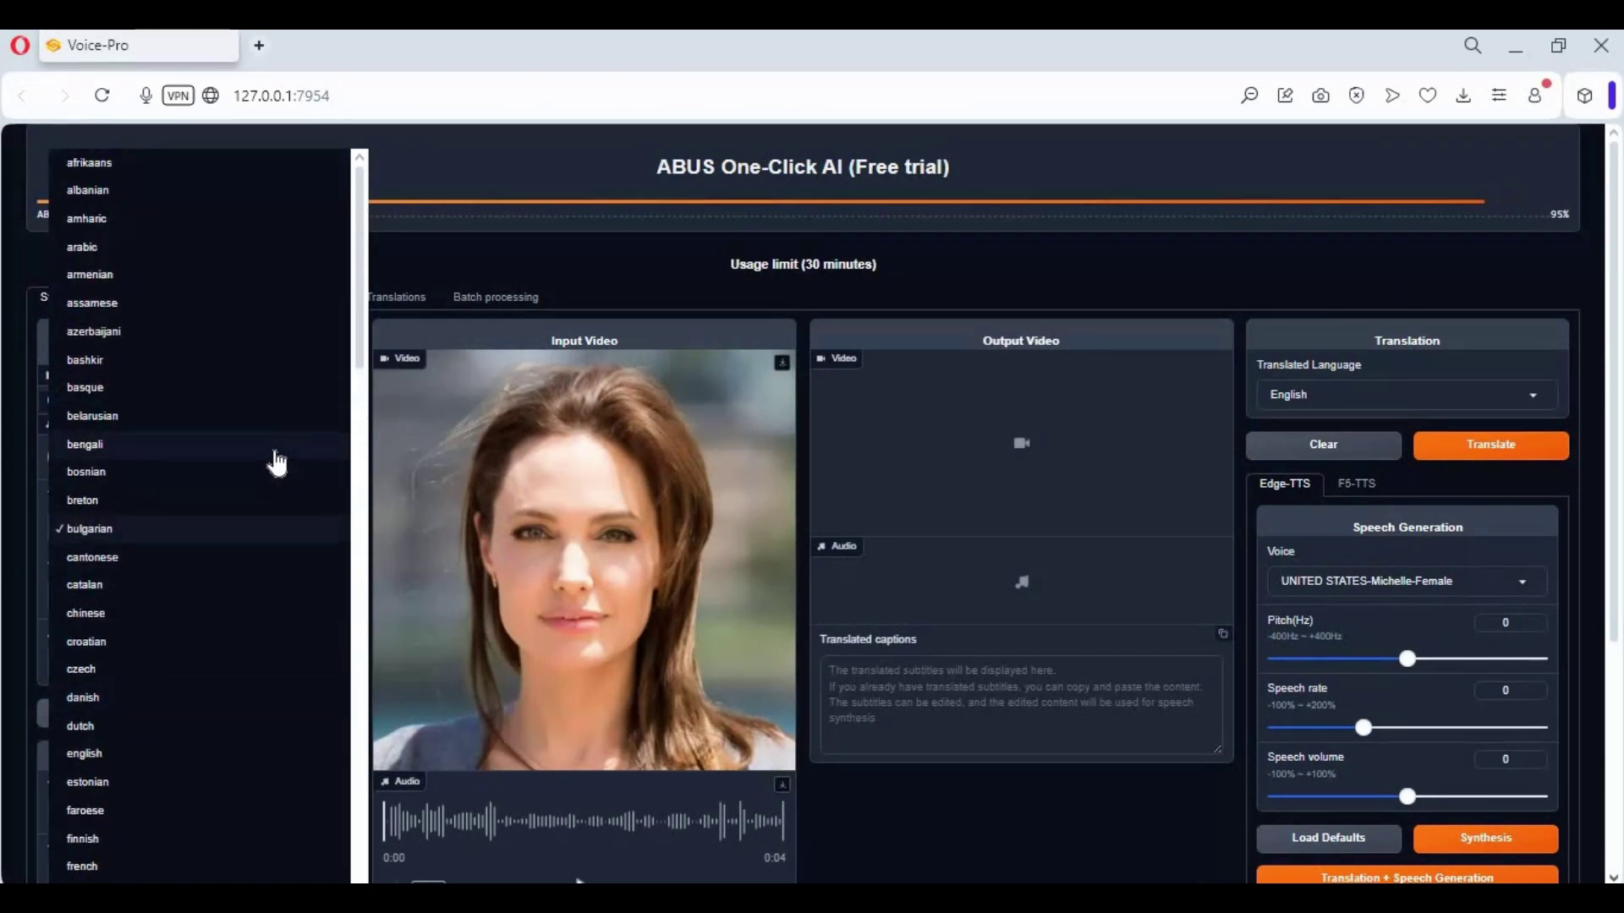
scroll(274, 465, down, 15)
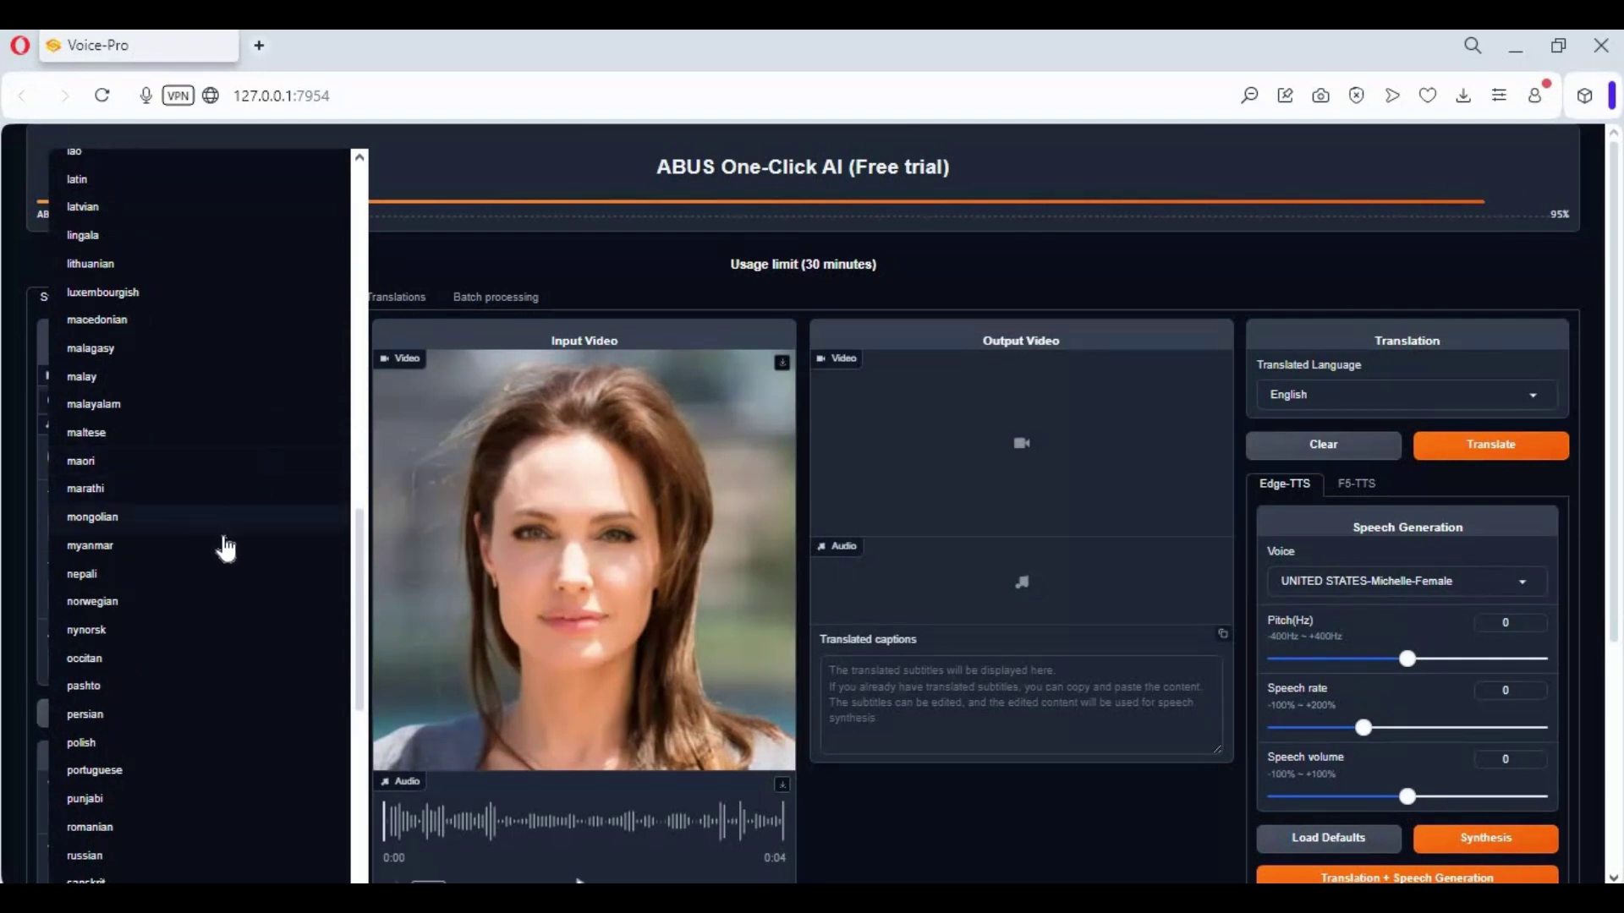
scroll(228, 548, down, 4)
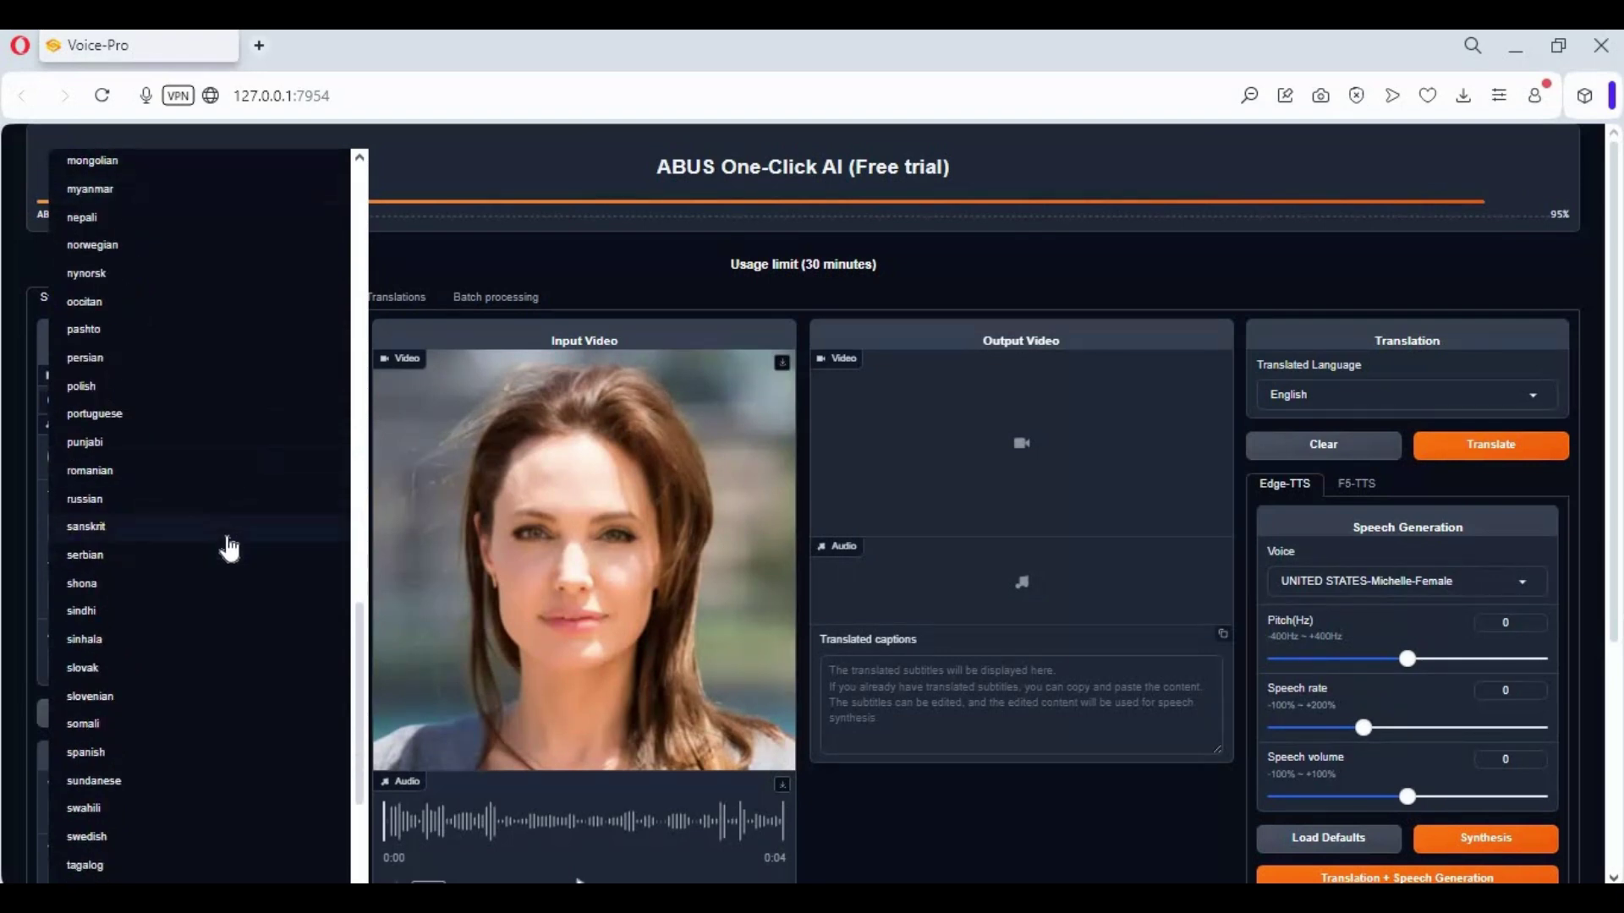
scroll(228, 548, down, 4)
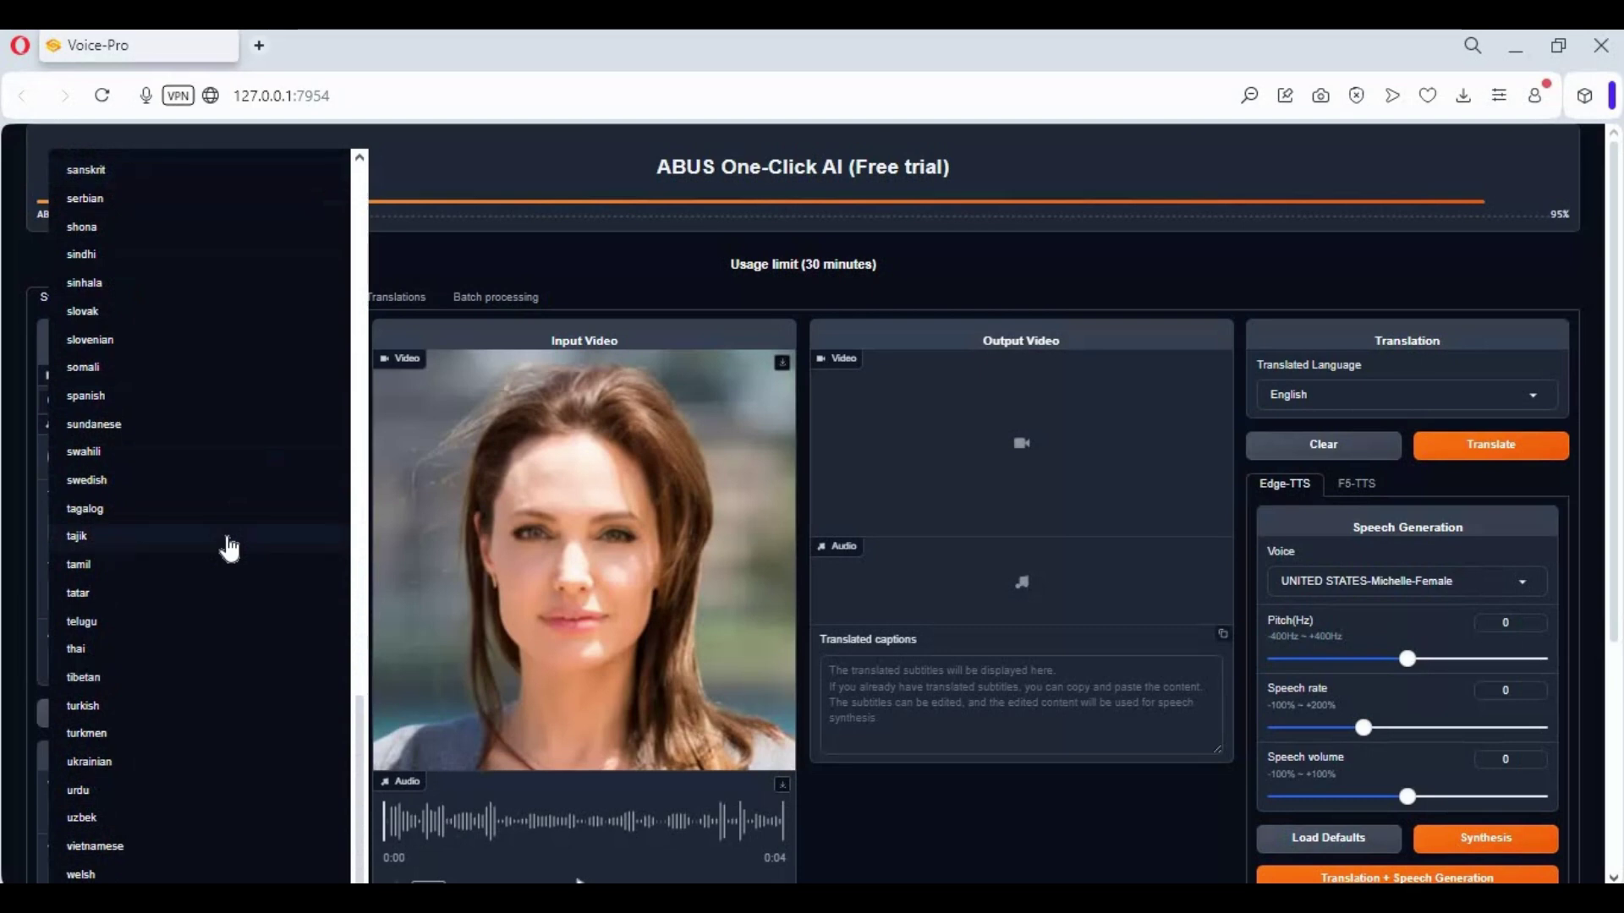
click(150, 620)
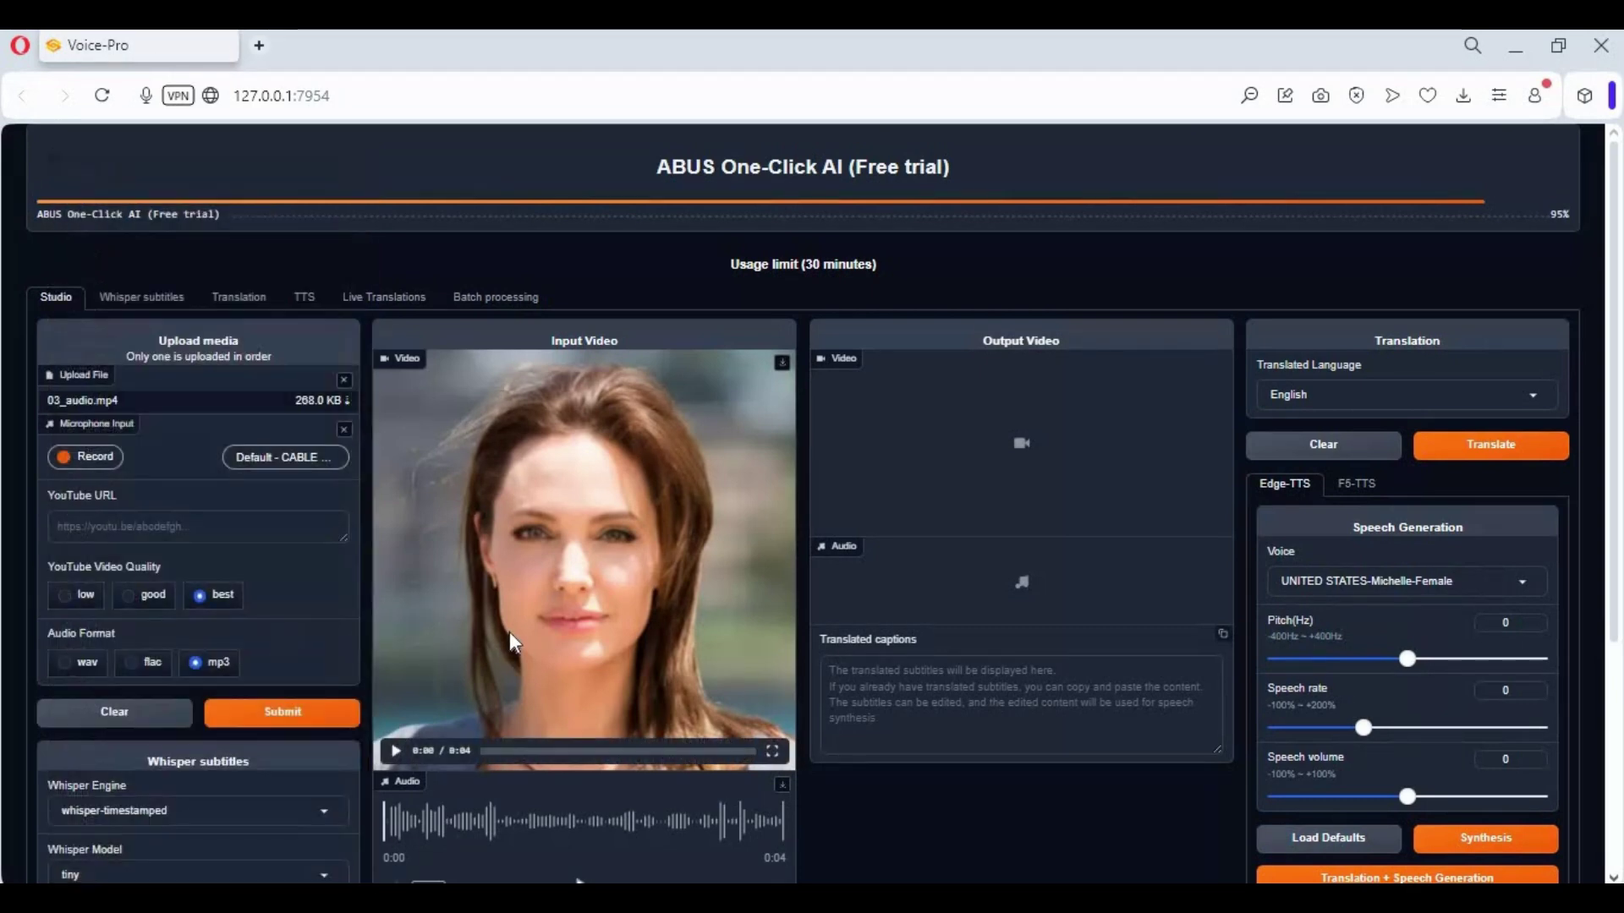
scroll(509, 632, down, 3)
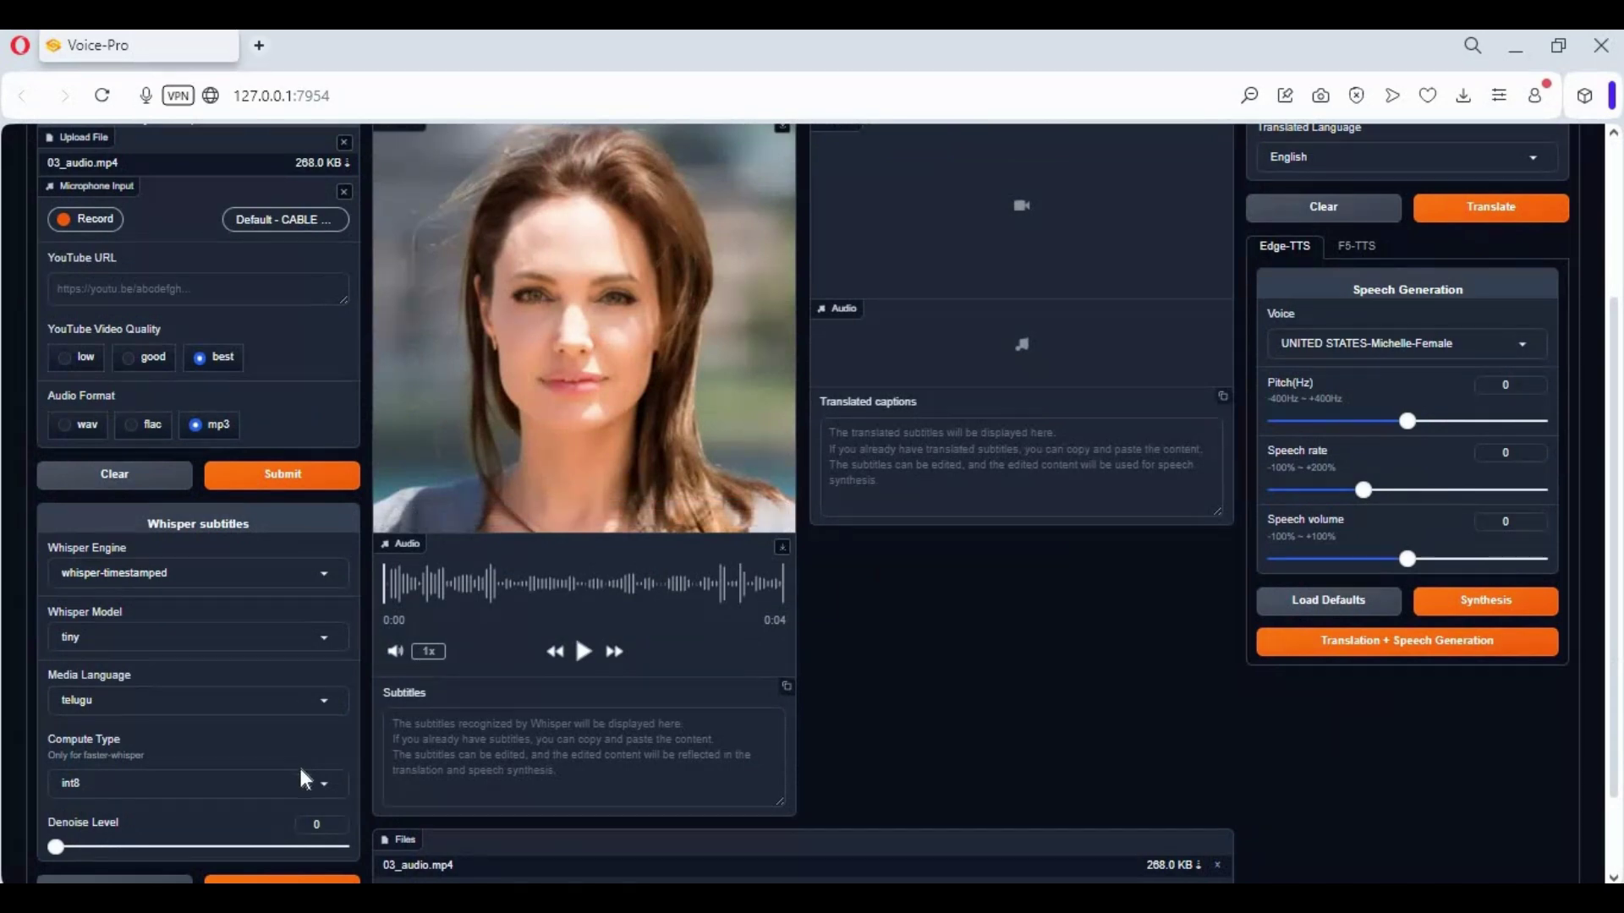
scroll(297, 763, down, 2)
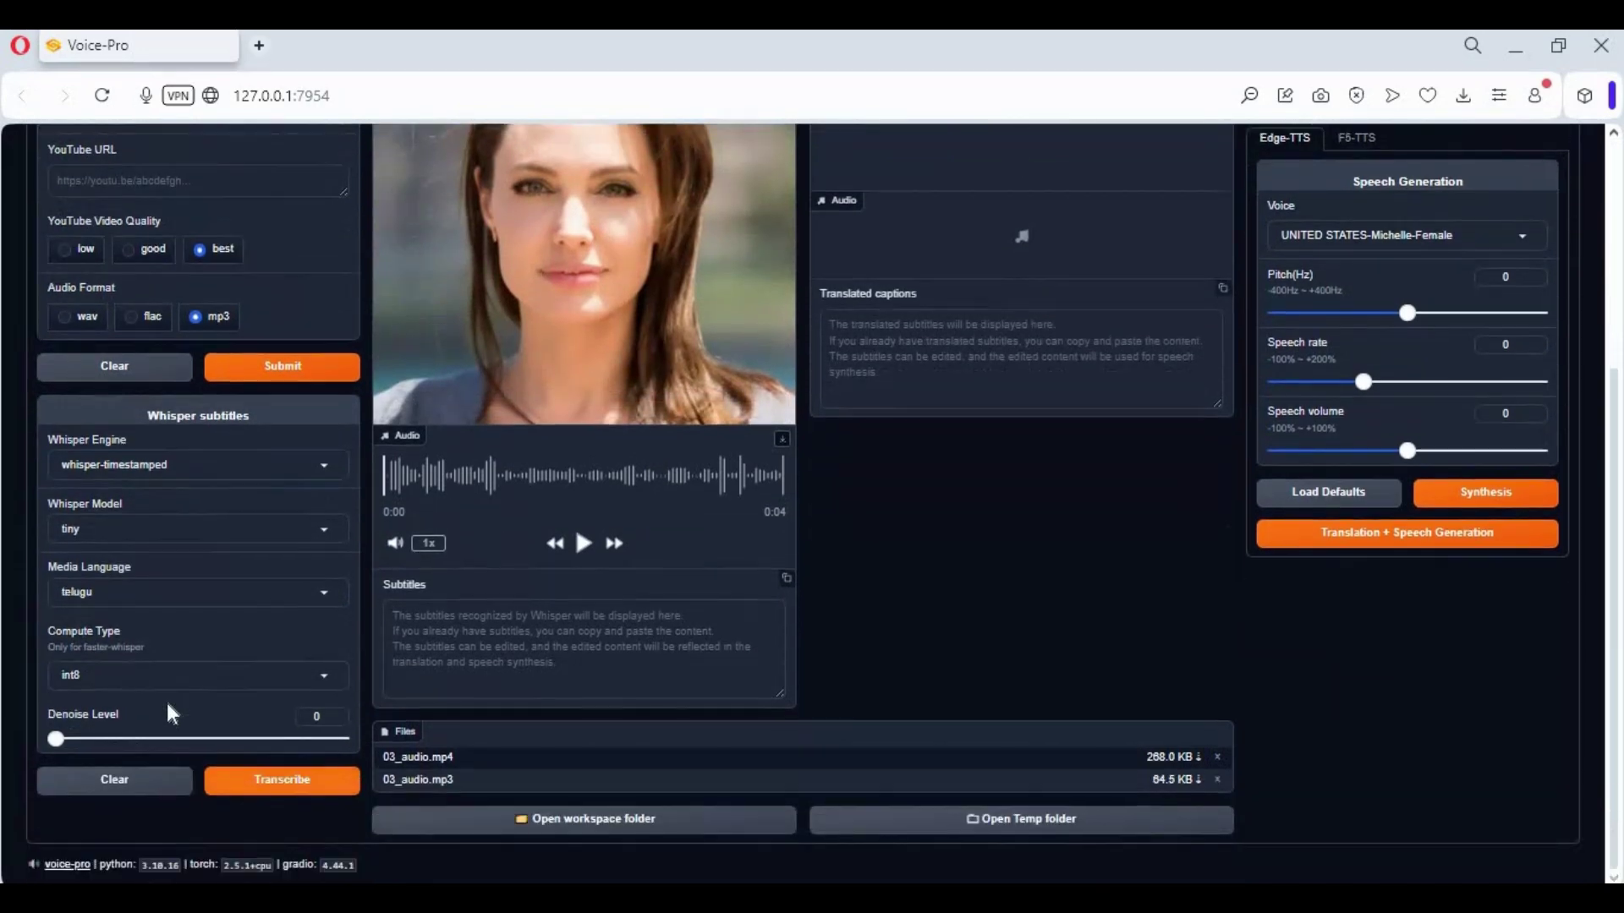
Step: Keep the compute type at int8 and transcribe the input video into subtitles
click(129, 676)
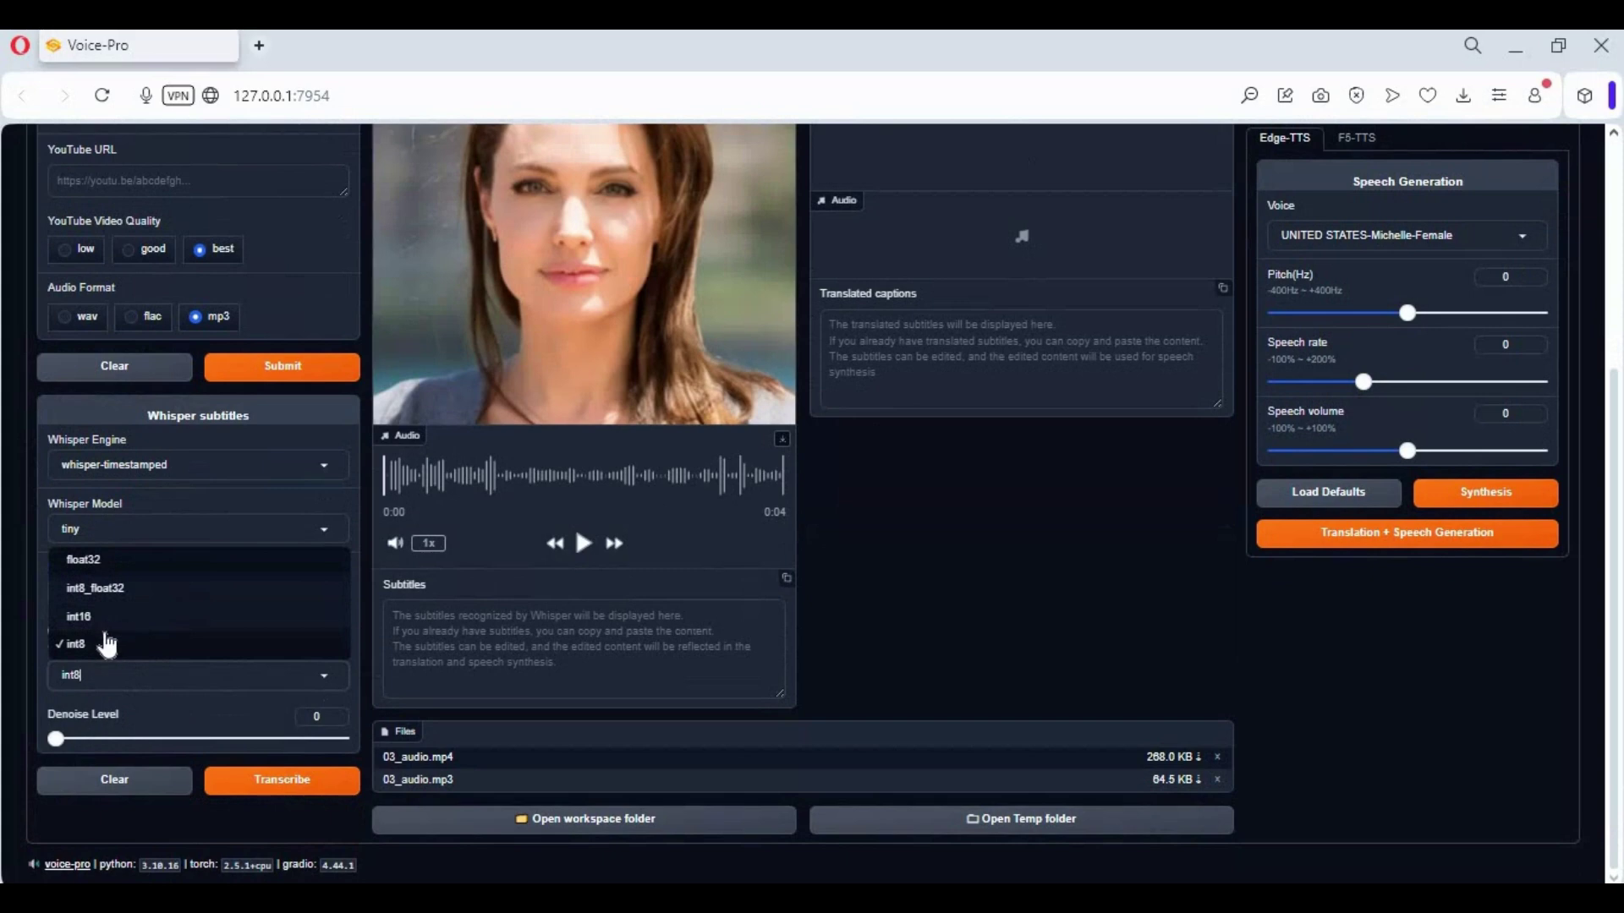
click(101, 648)
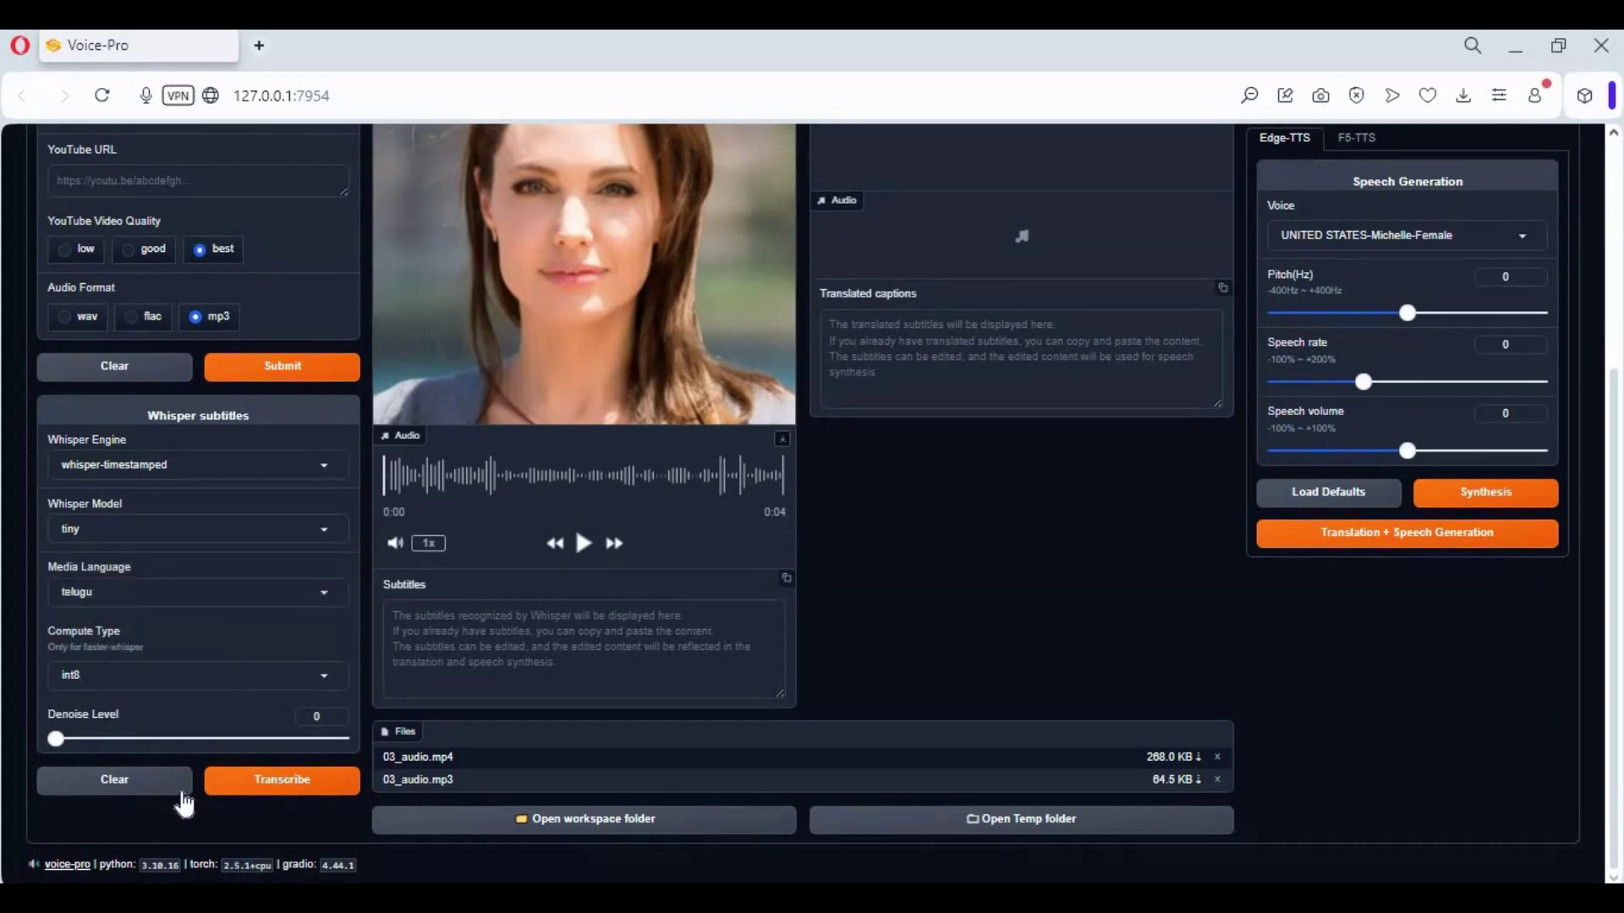
click(279, 791)
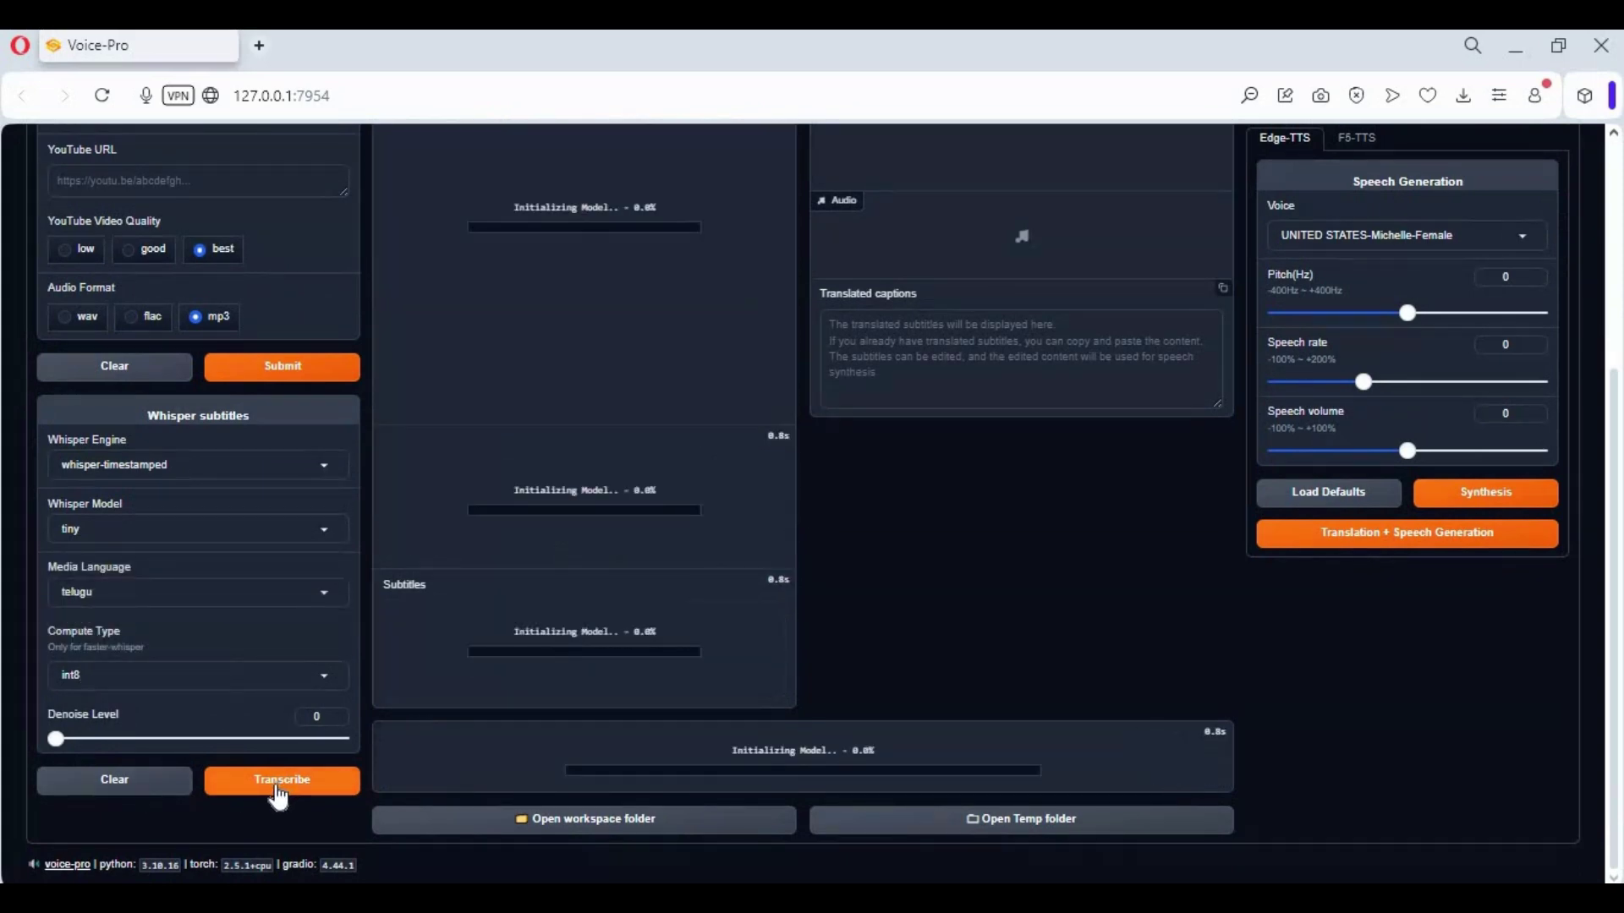
scroll(716, 626, up, 2)
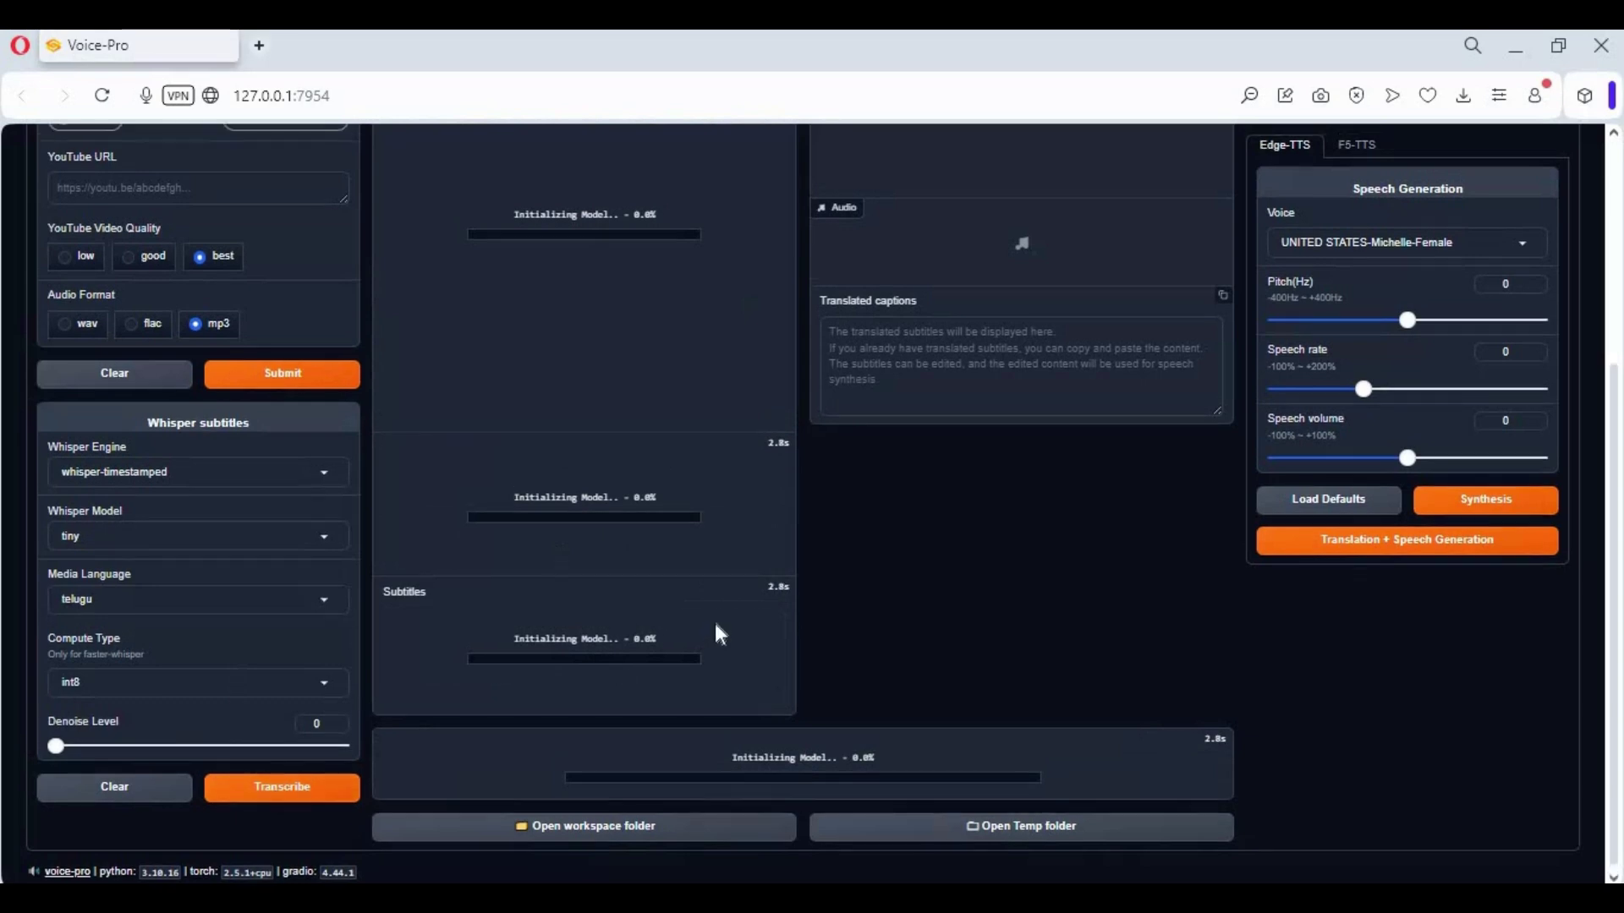
scroll(716, 626, up, 2)
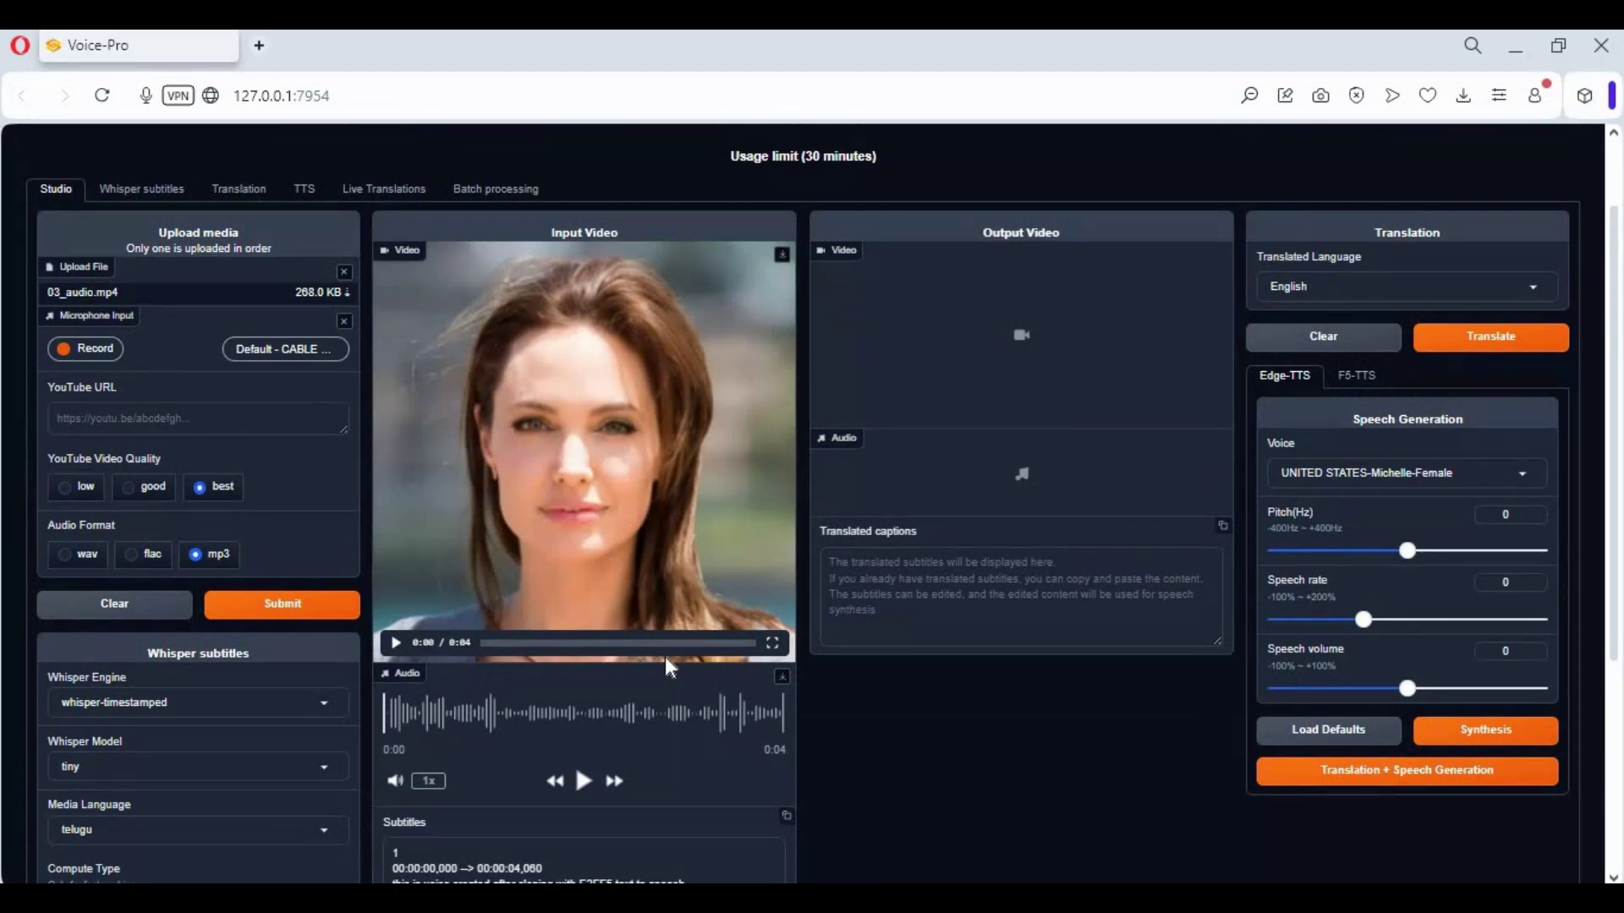
scroll(674, 661, down, 3)
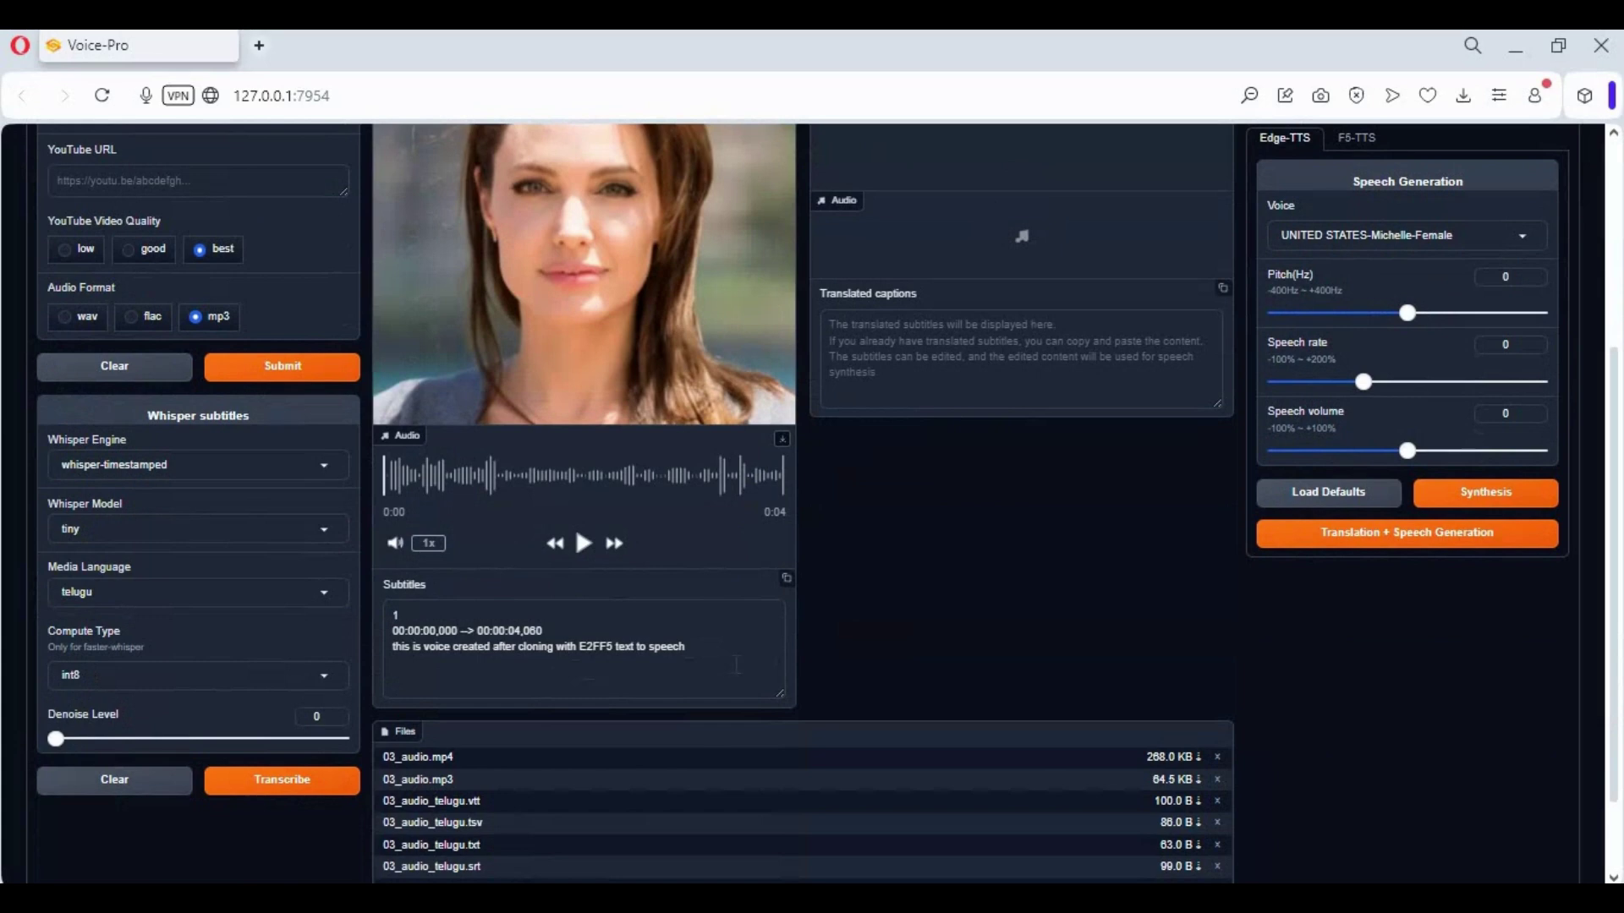
Step: Set the translated language to Persian
scroll(1347, 421, up, 3)
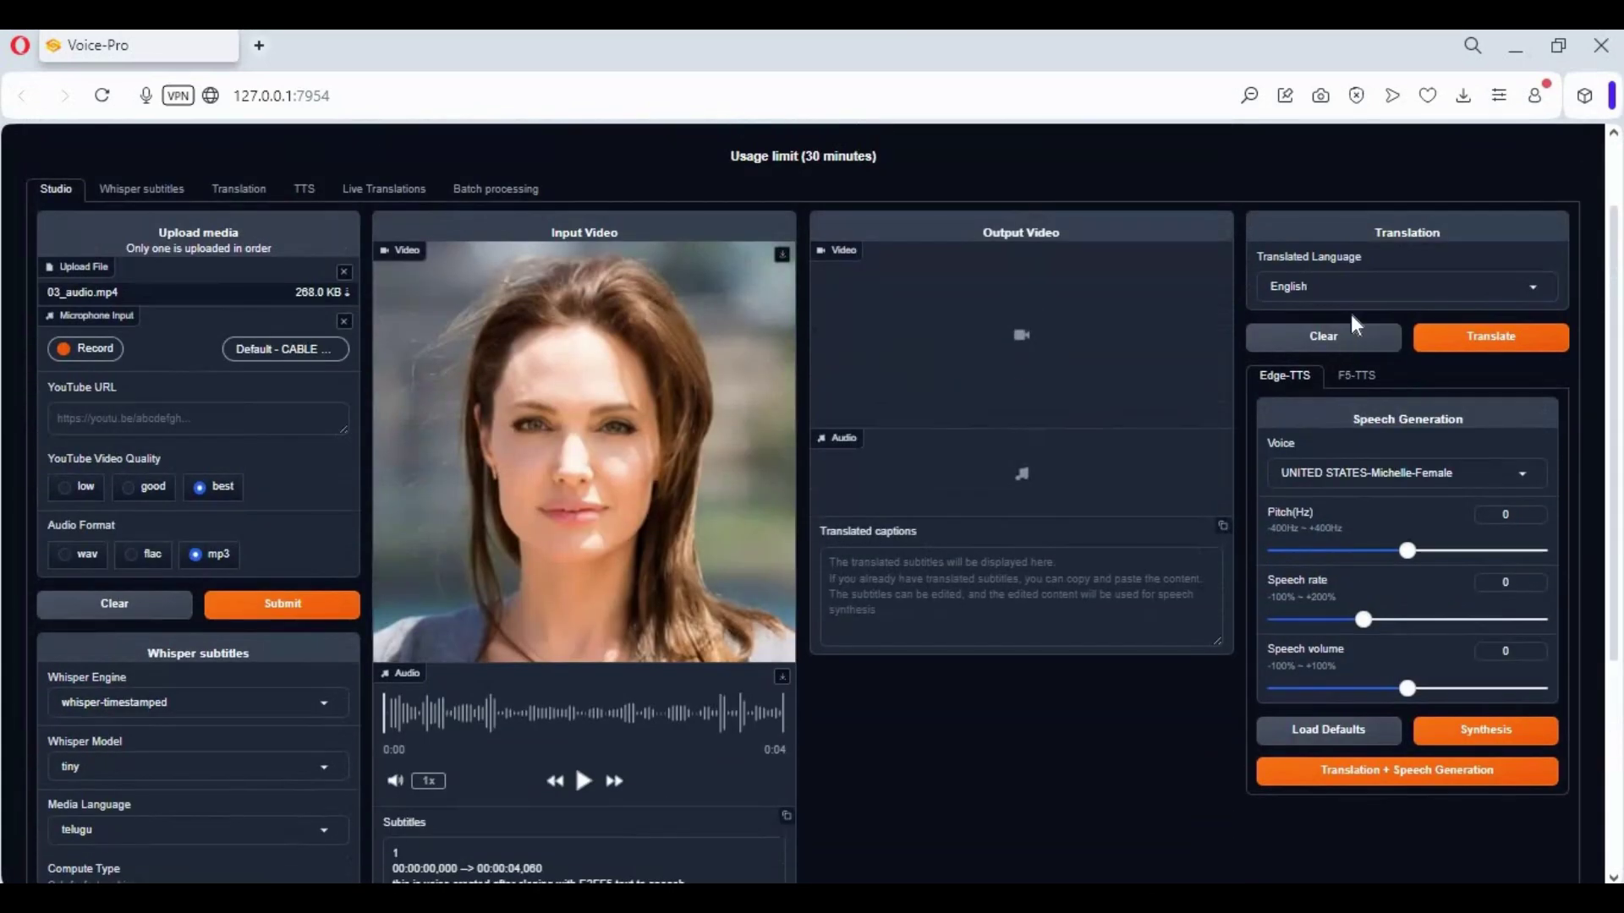
click(1291, 286)
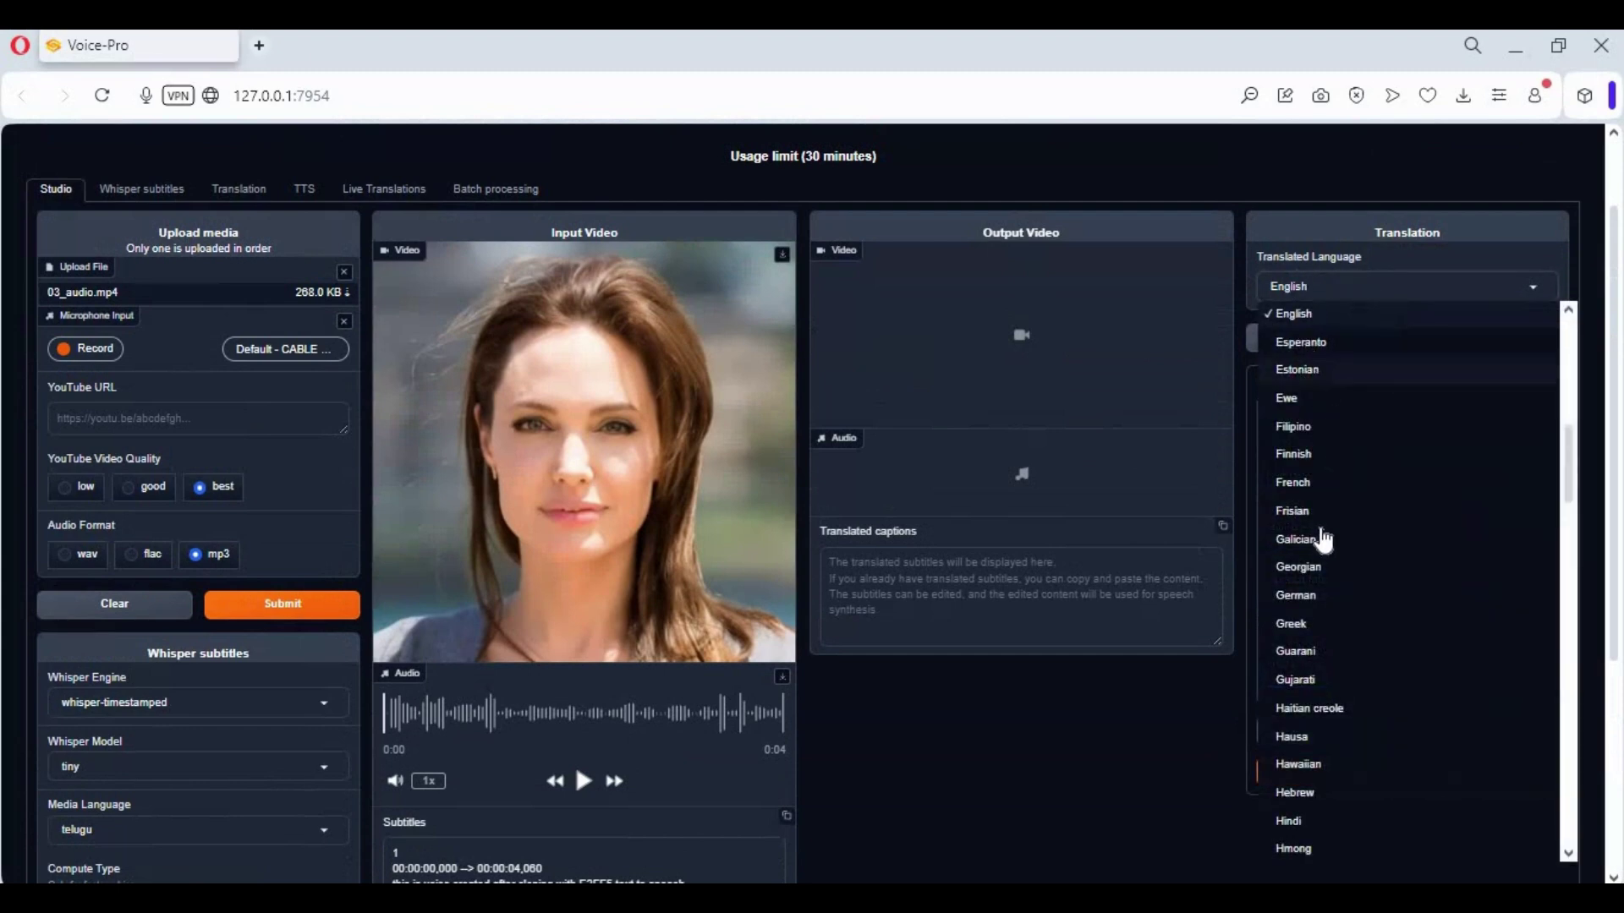
scroll(1381, 566, down, 4)
scroll(1386, 568, down, 3)
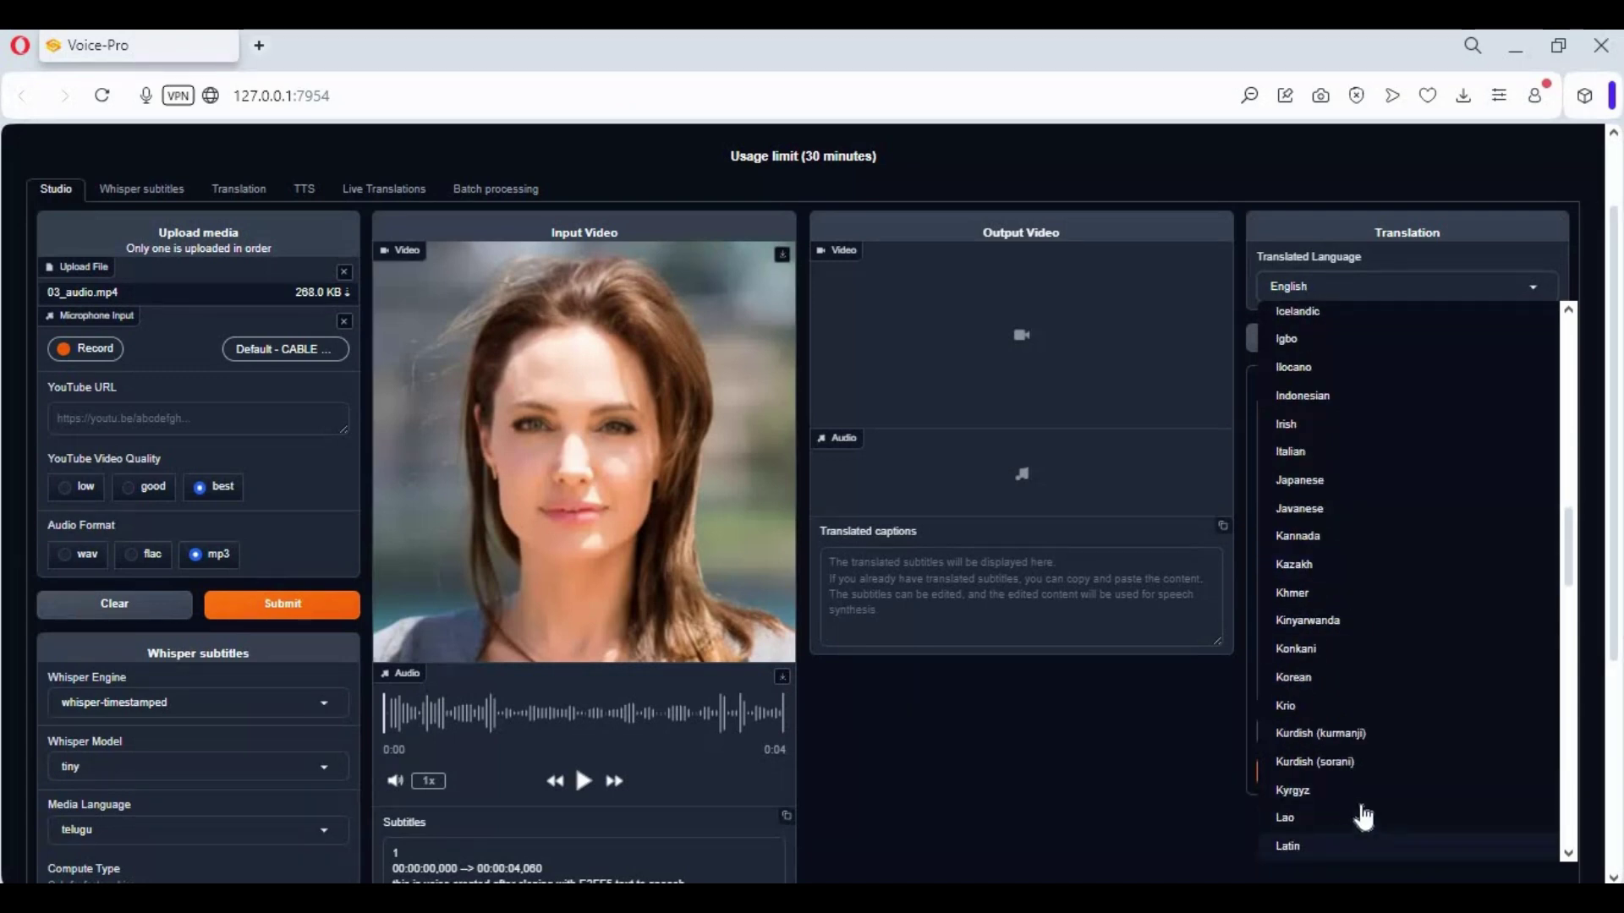
scroll(1365, 815, down, 5)
scroll(1362, 814, down, 4)
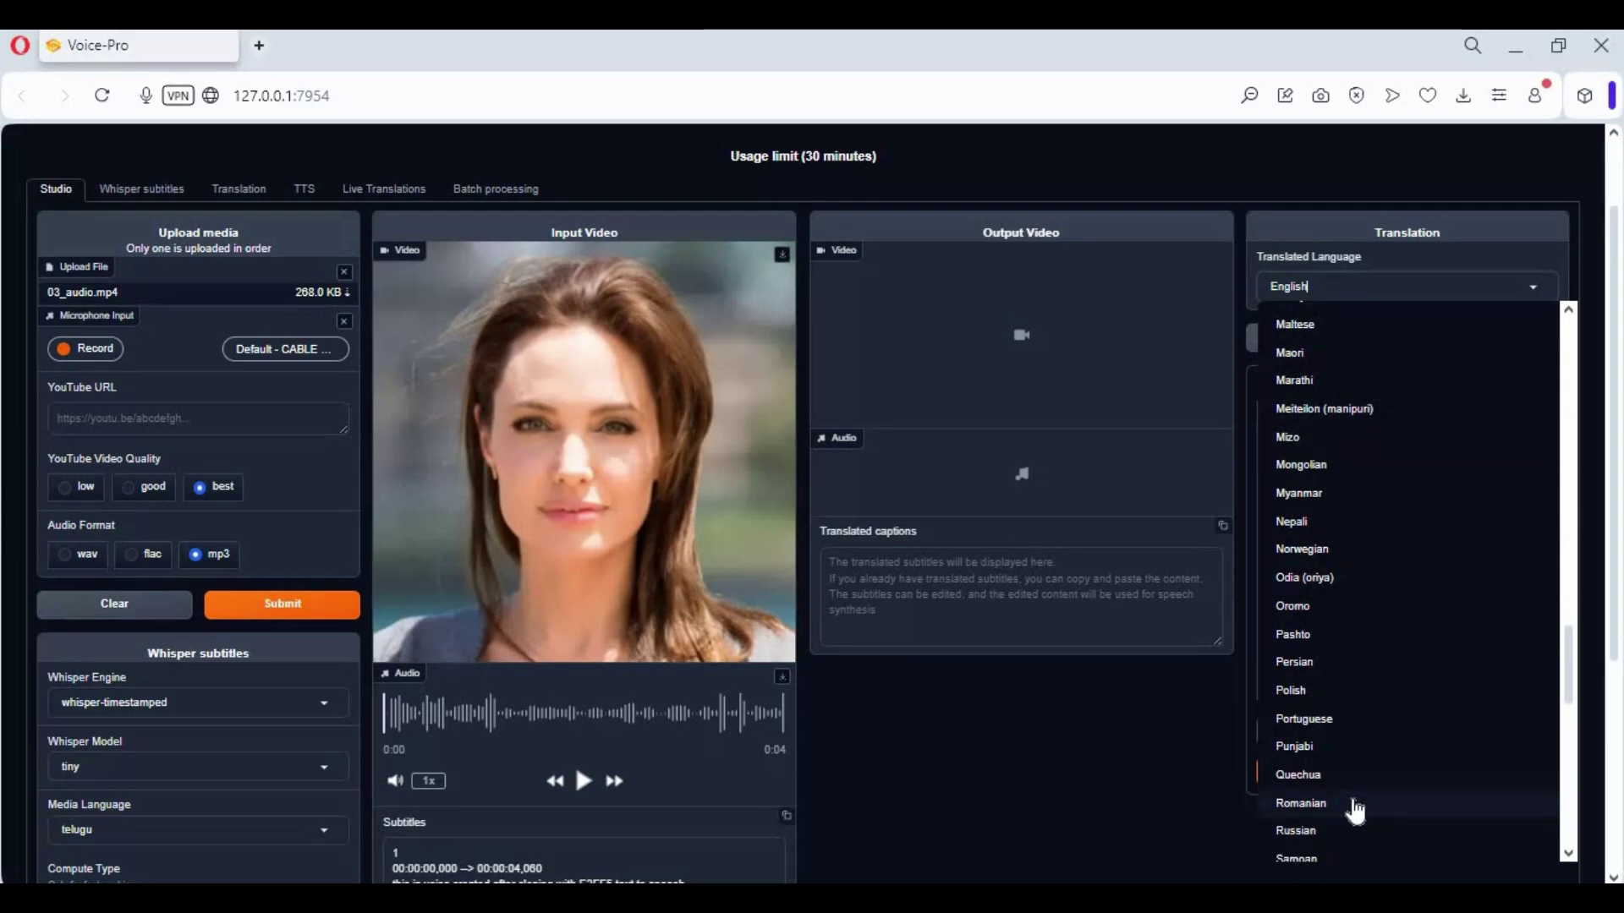
click(1306, 662)
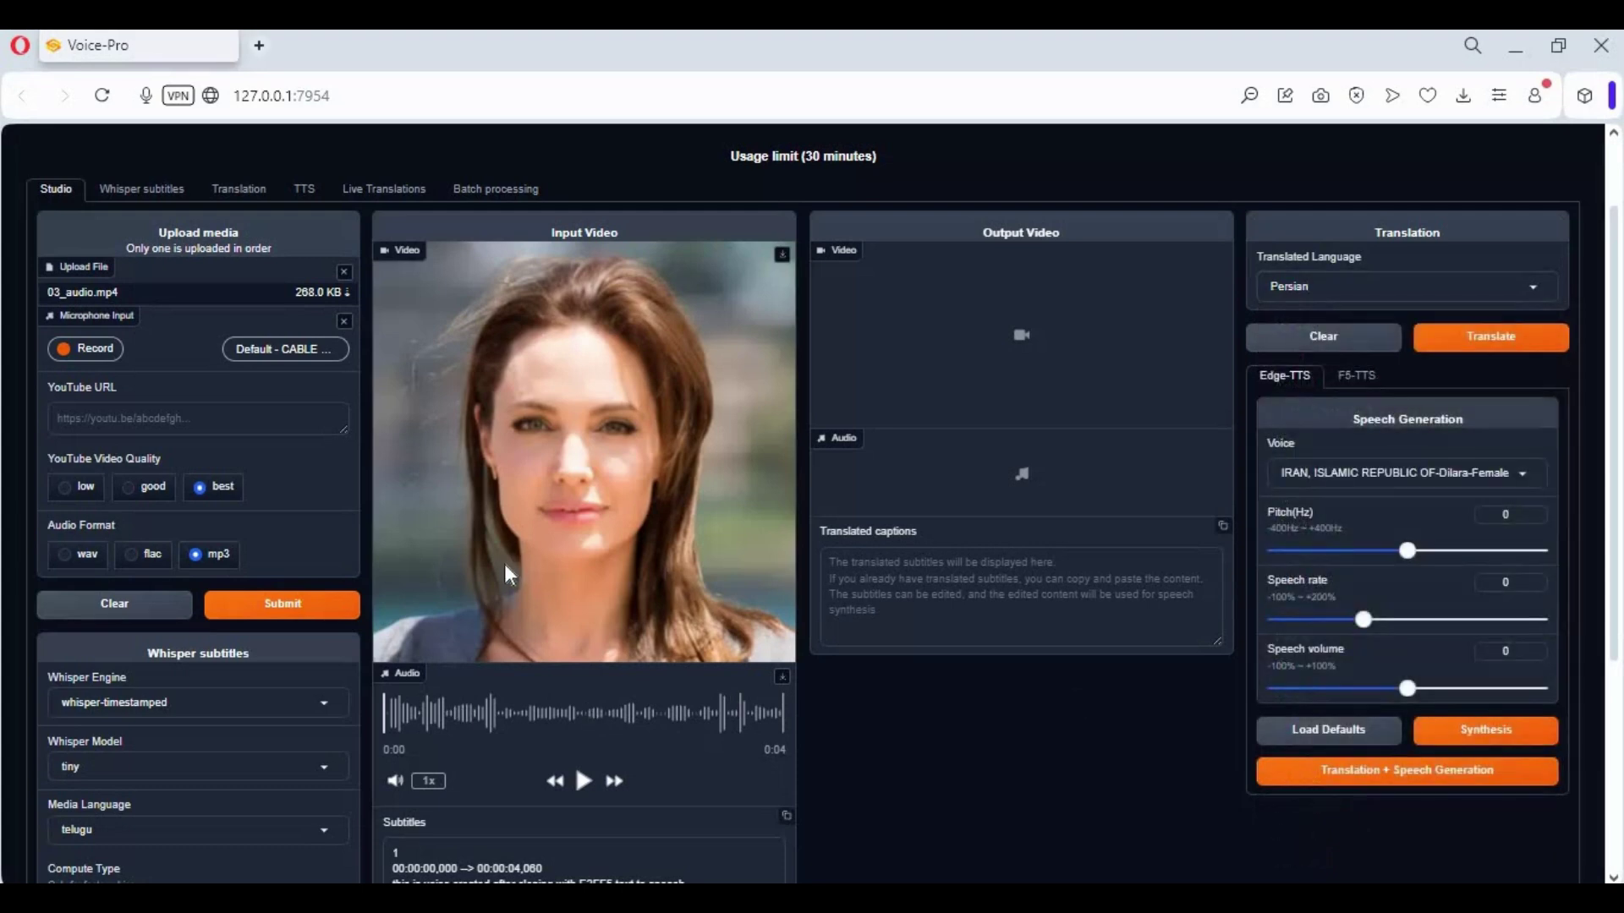
Step: Play the input video and generate its Persian translation together with the translated speech
click(393, 645)
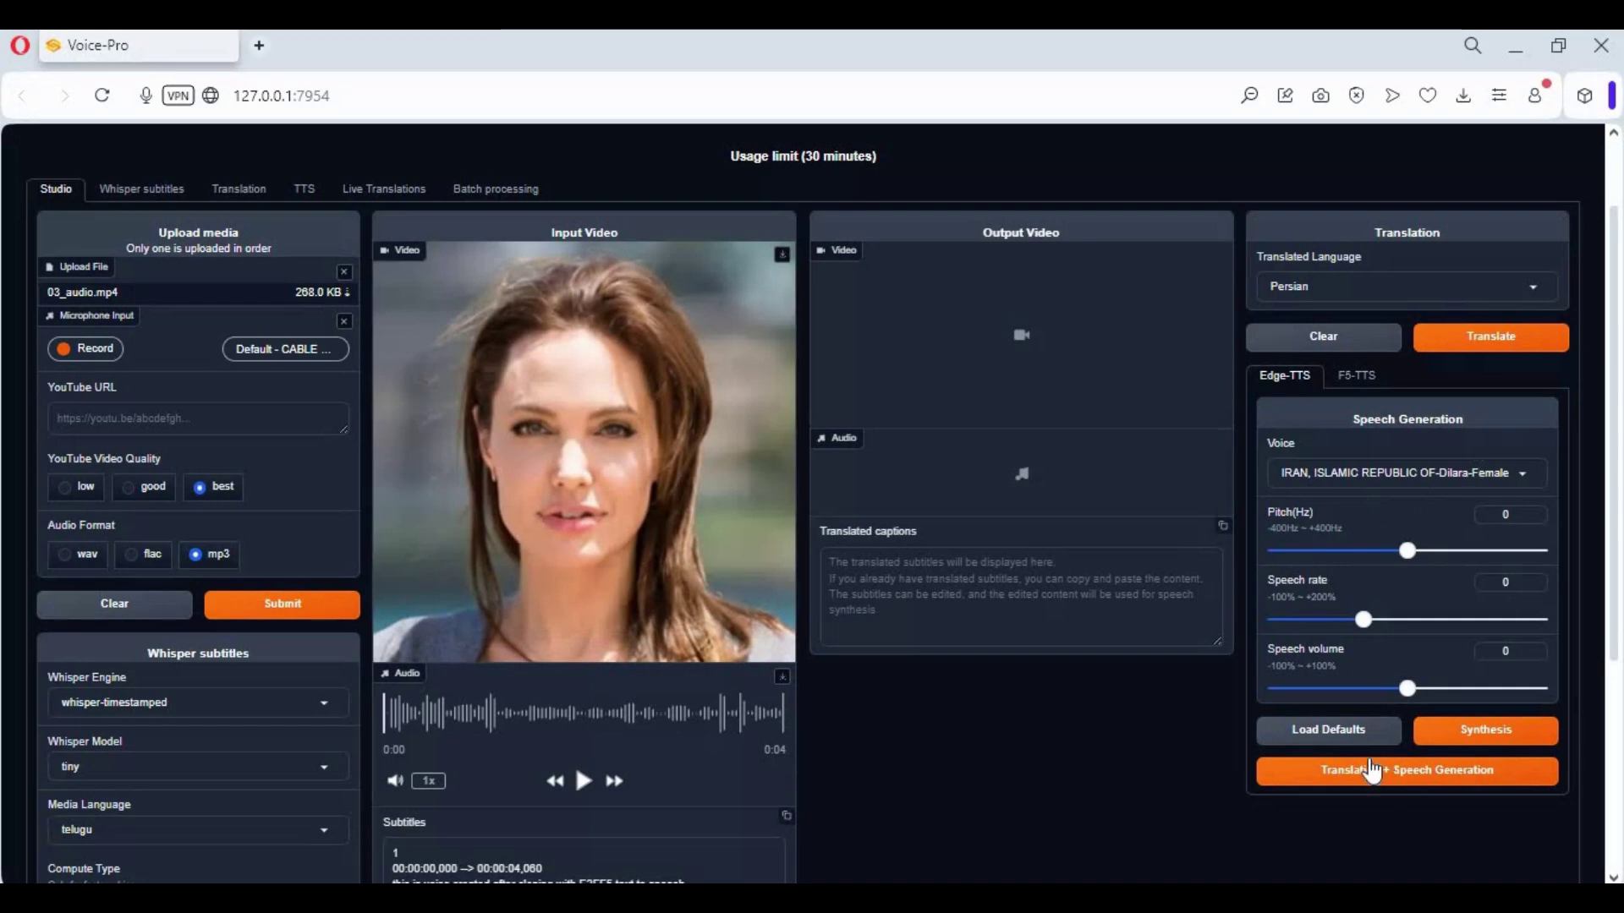
click(1494, 737)
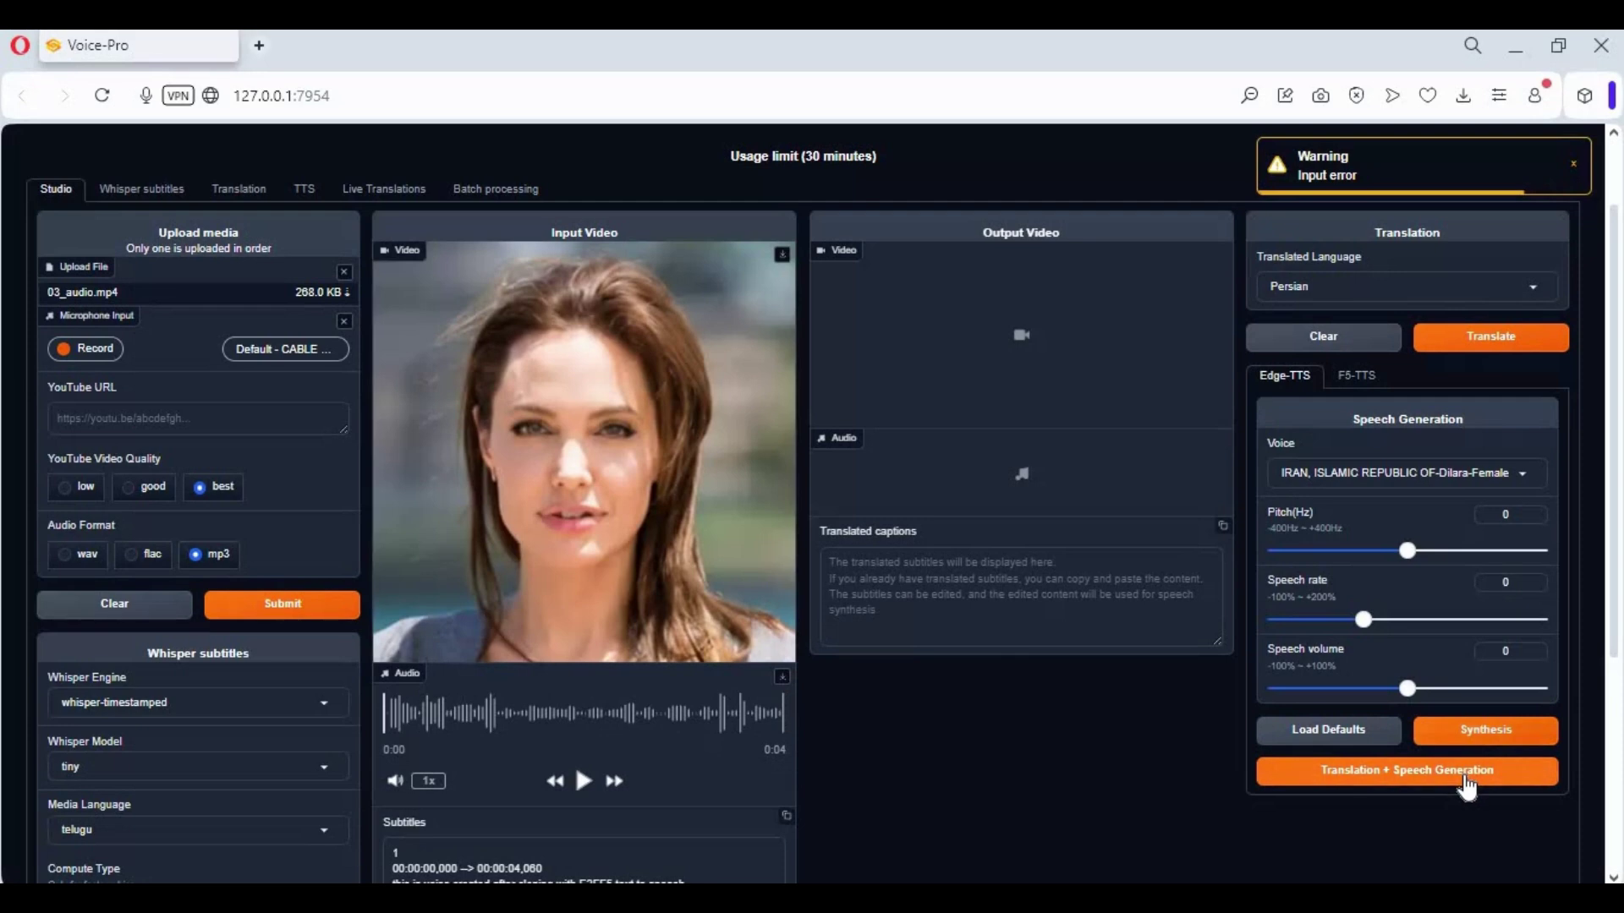
click(1467, 785)
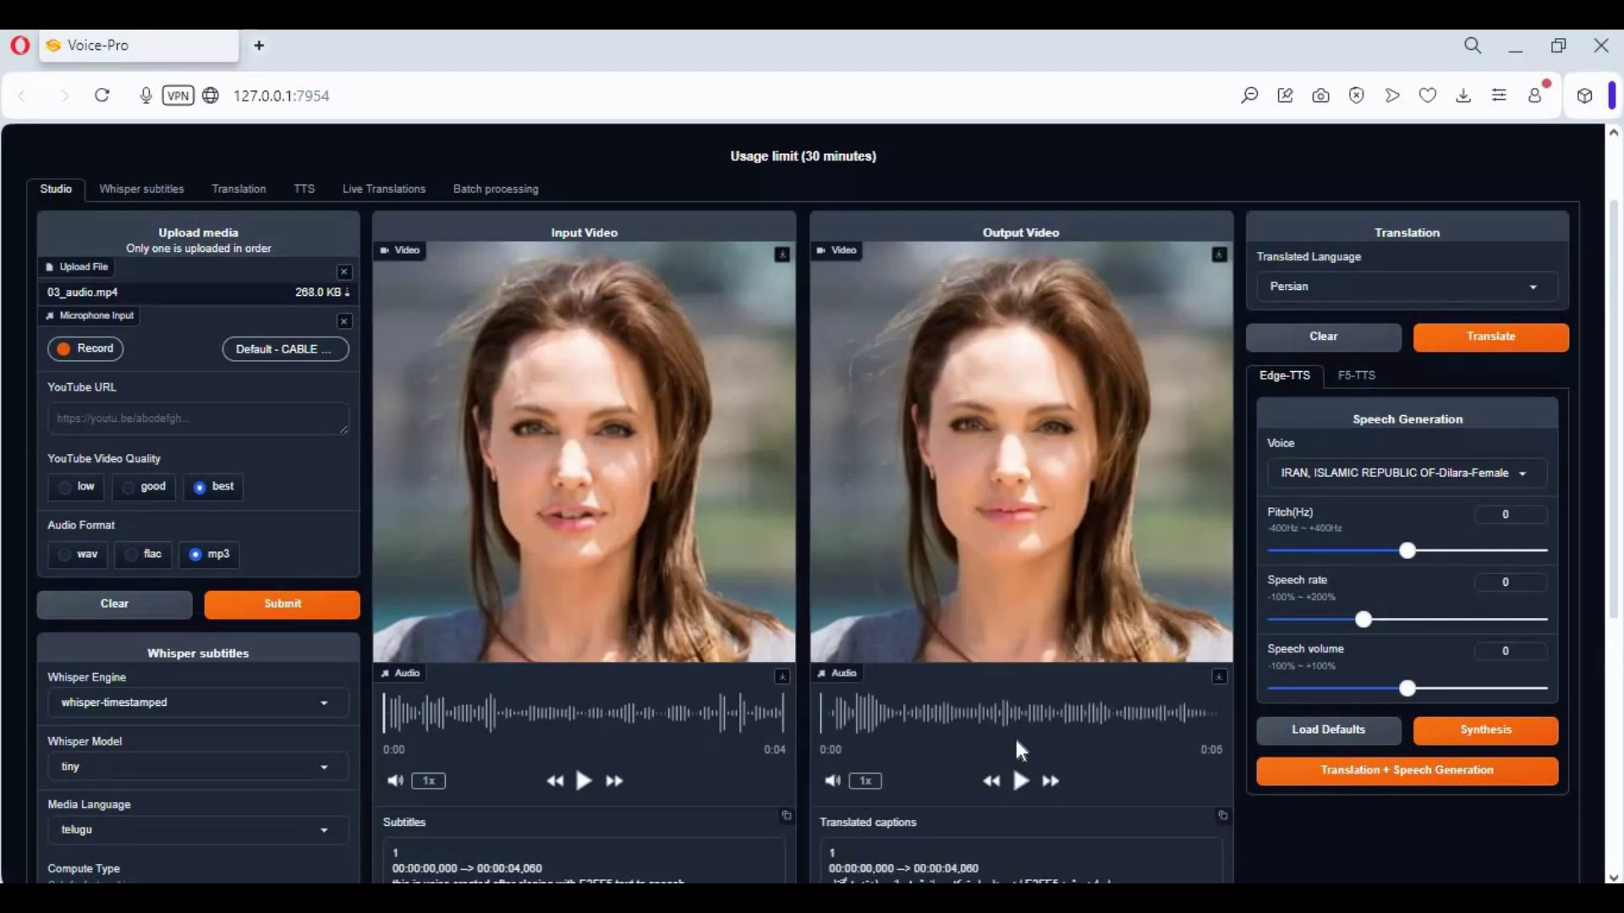
Step: Play the generated output audio and review the translated captions and the output files
click(1022, 781)
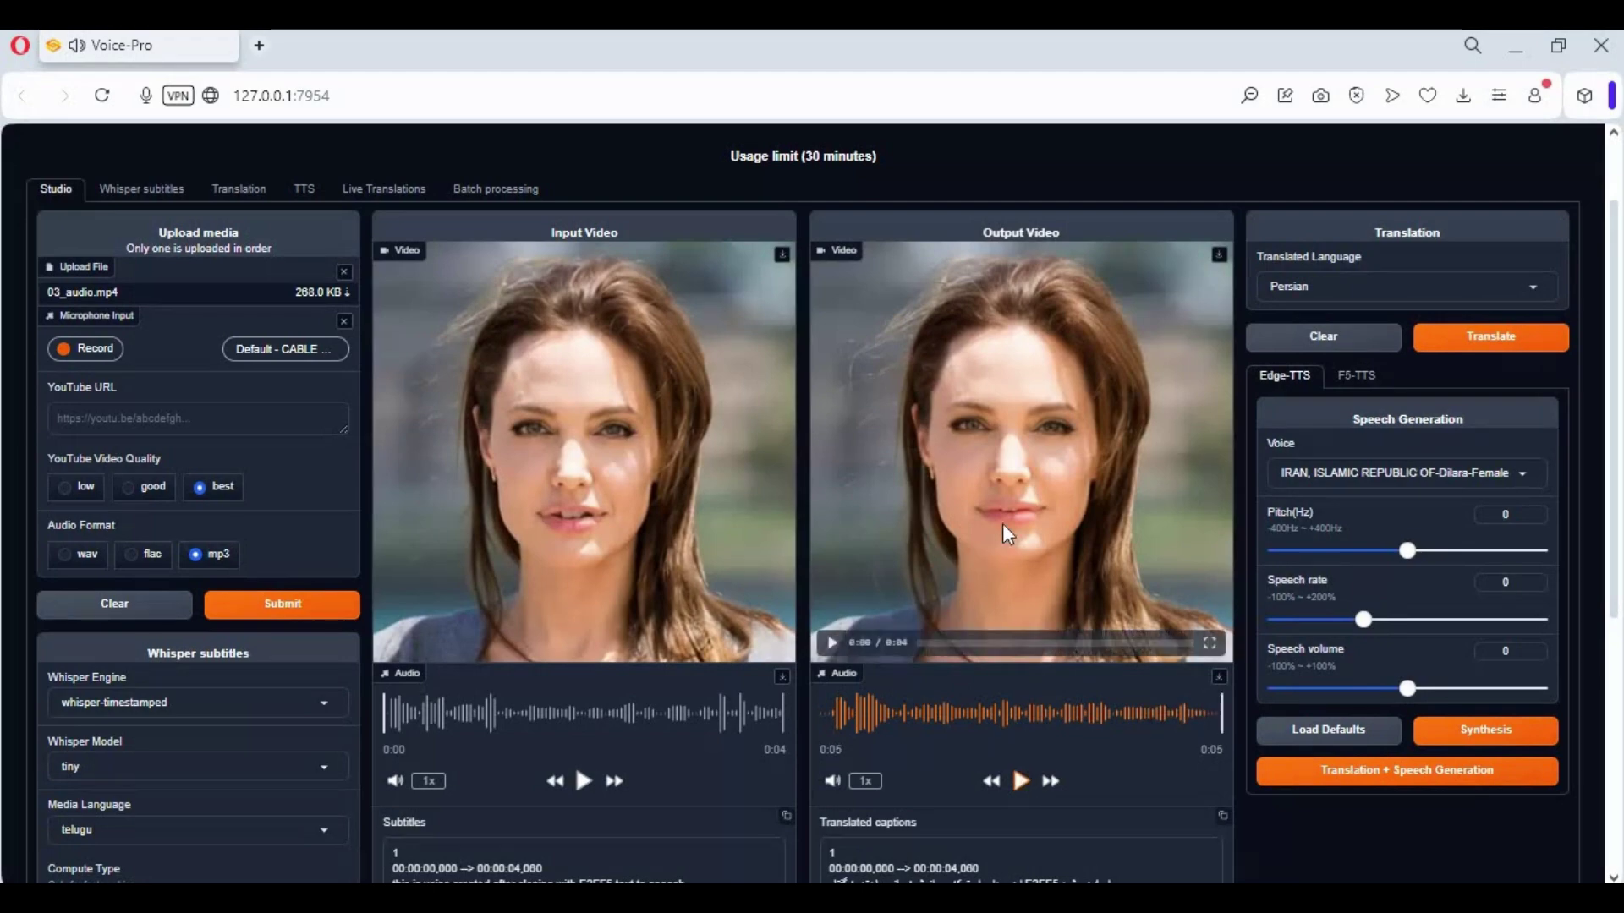
scroll(1000, 653, down, 3)
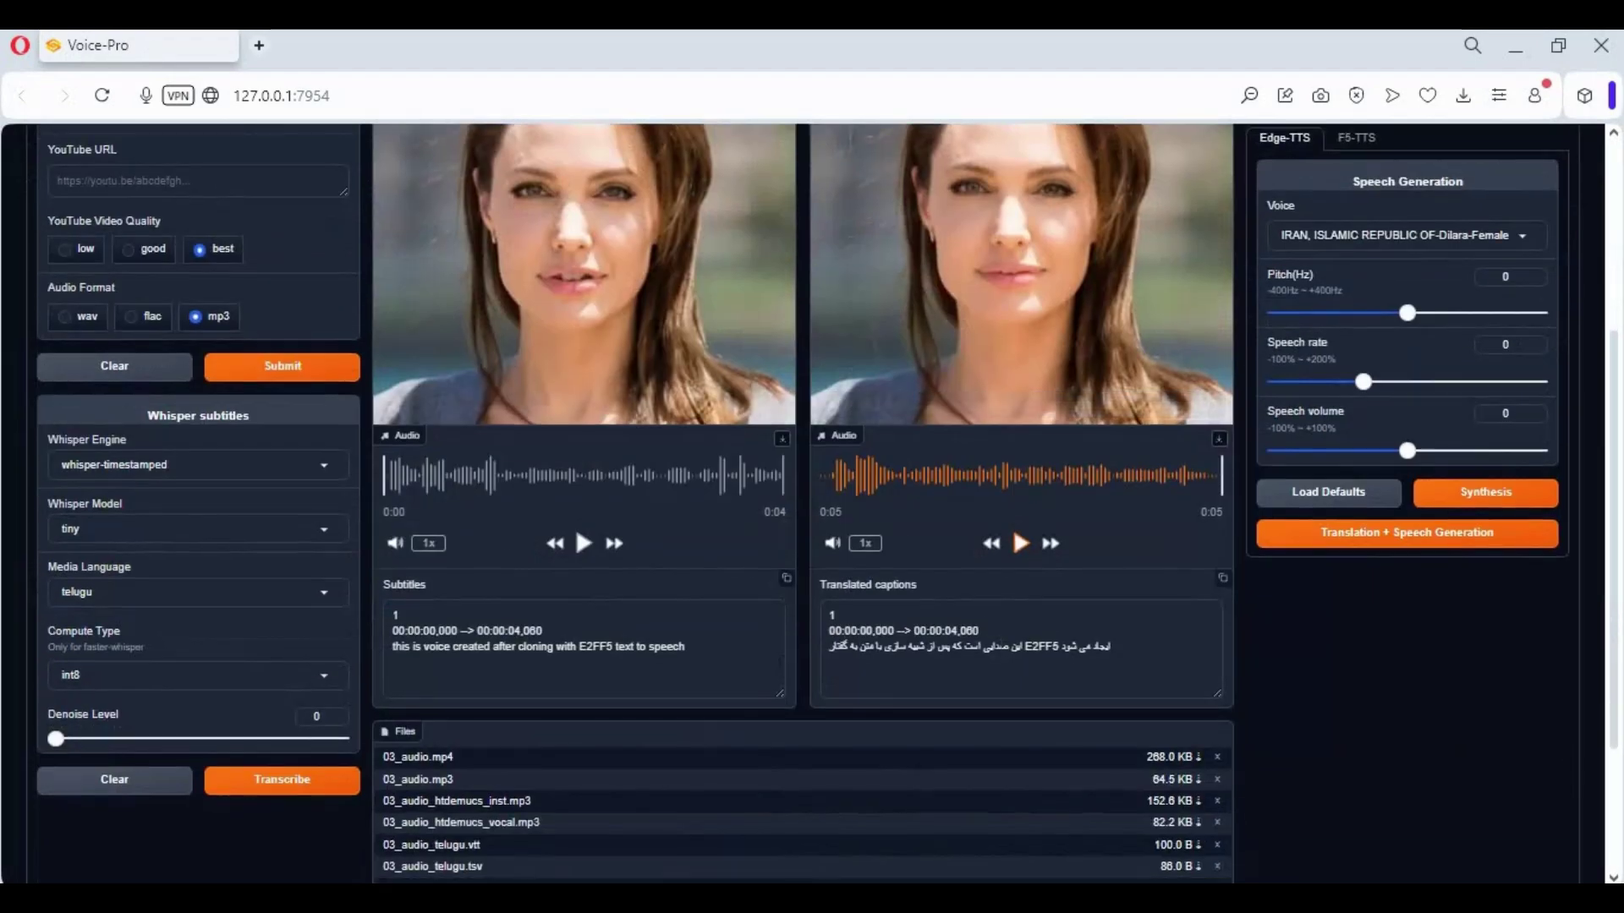
drag(1123, 647, 865, 647)
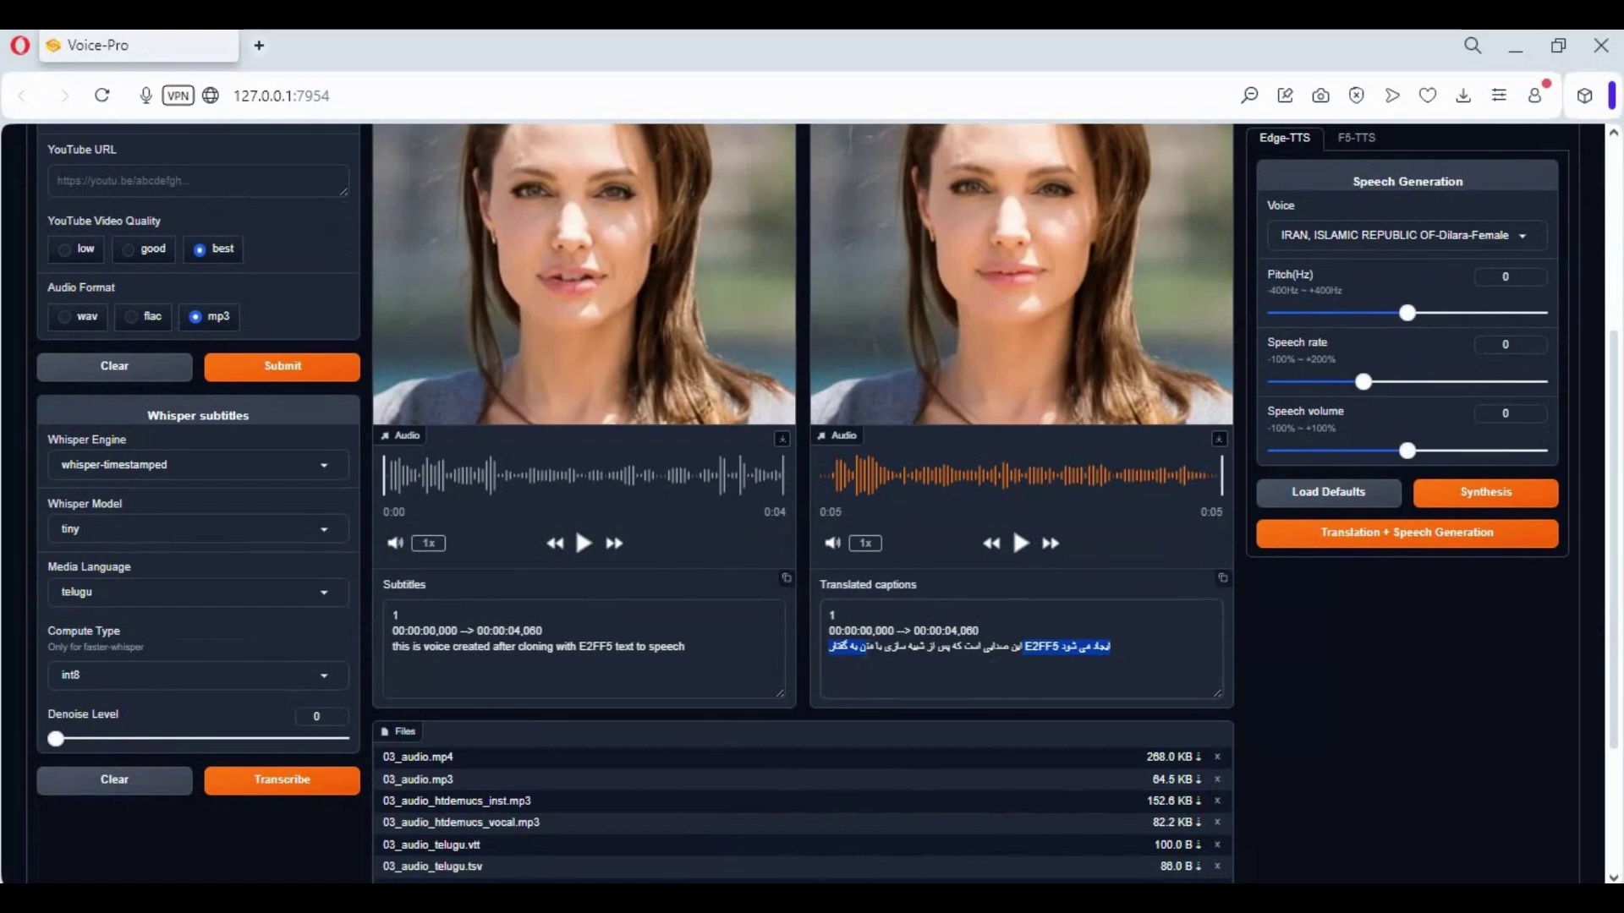
scroll(897, 664, down, 3)
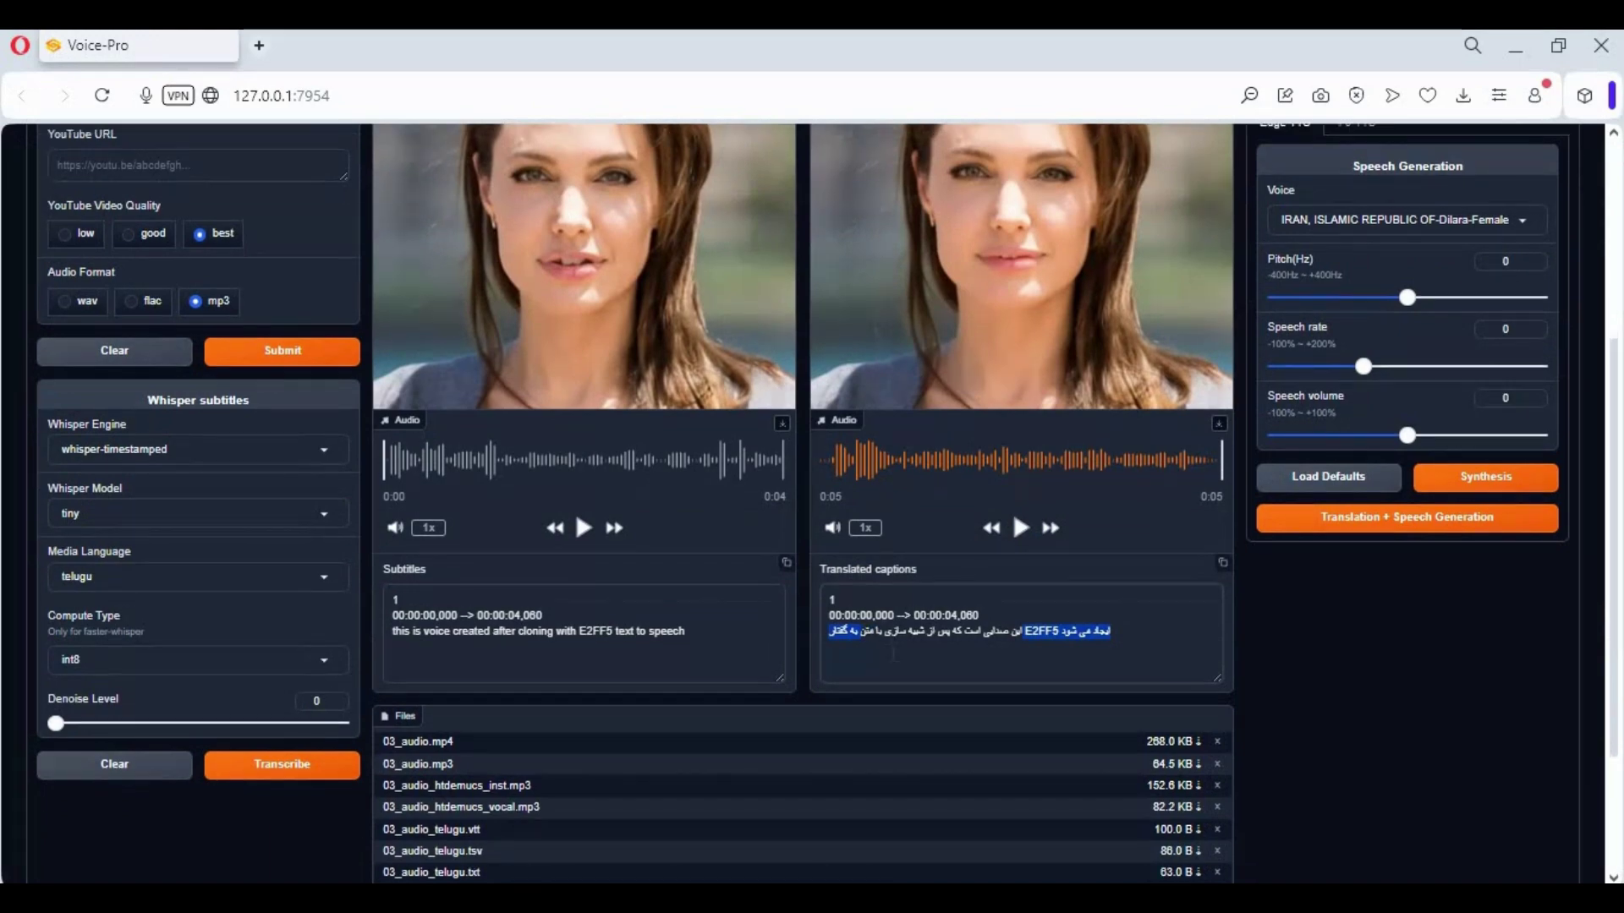
Step: Upload 03_audio.mp4 on the Whisper subtitles page and submit it as the input video
scroll(892, 654, up, 8)
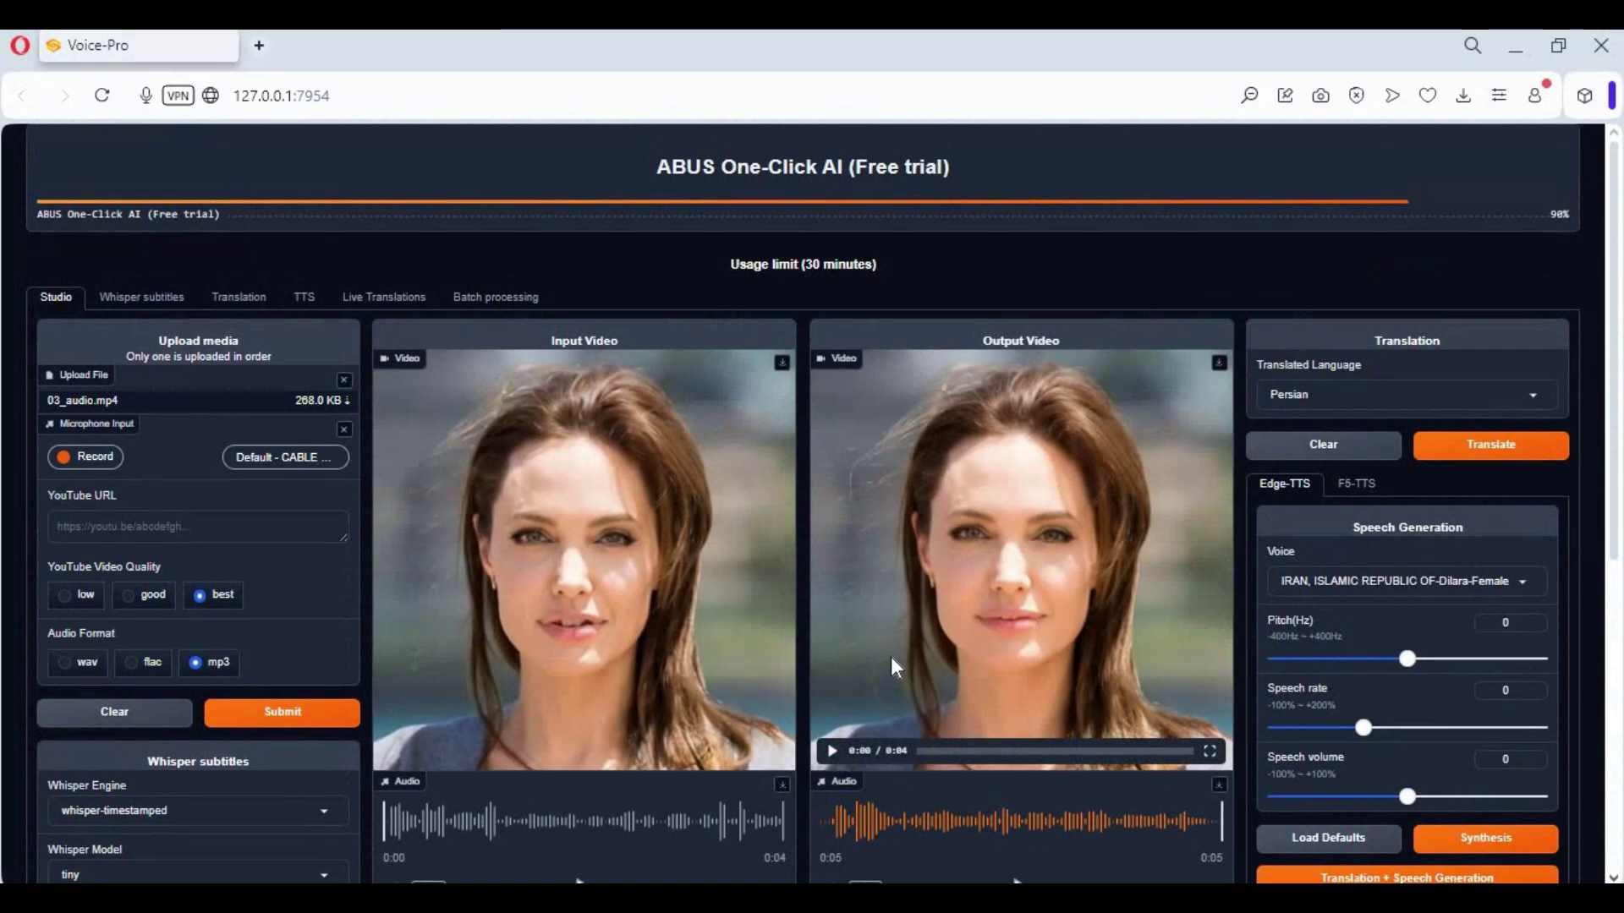
click(129, 299)
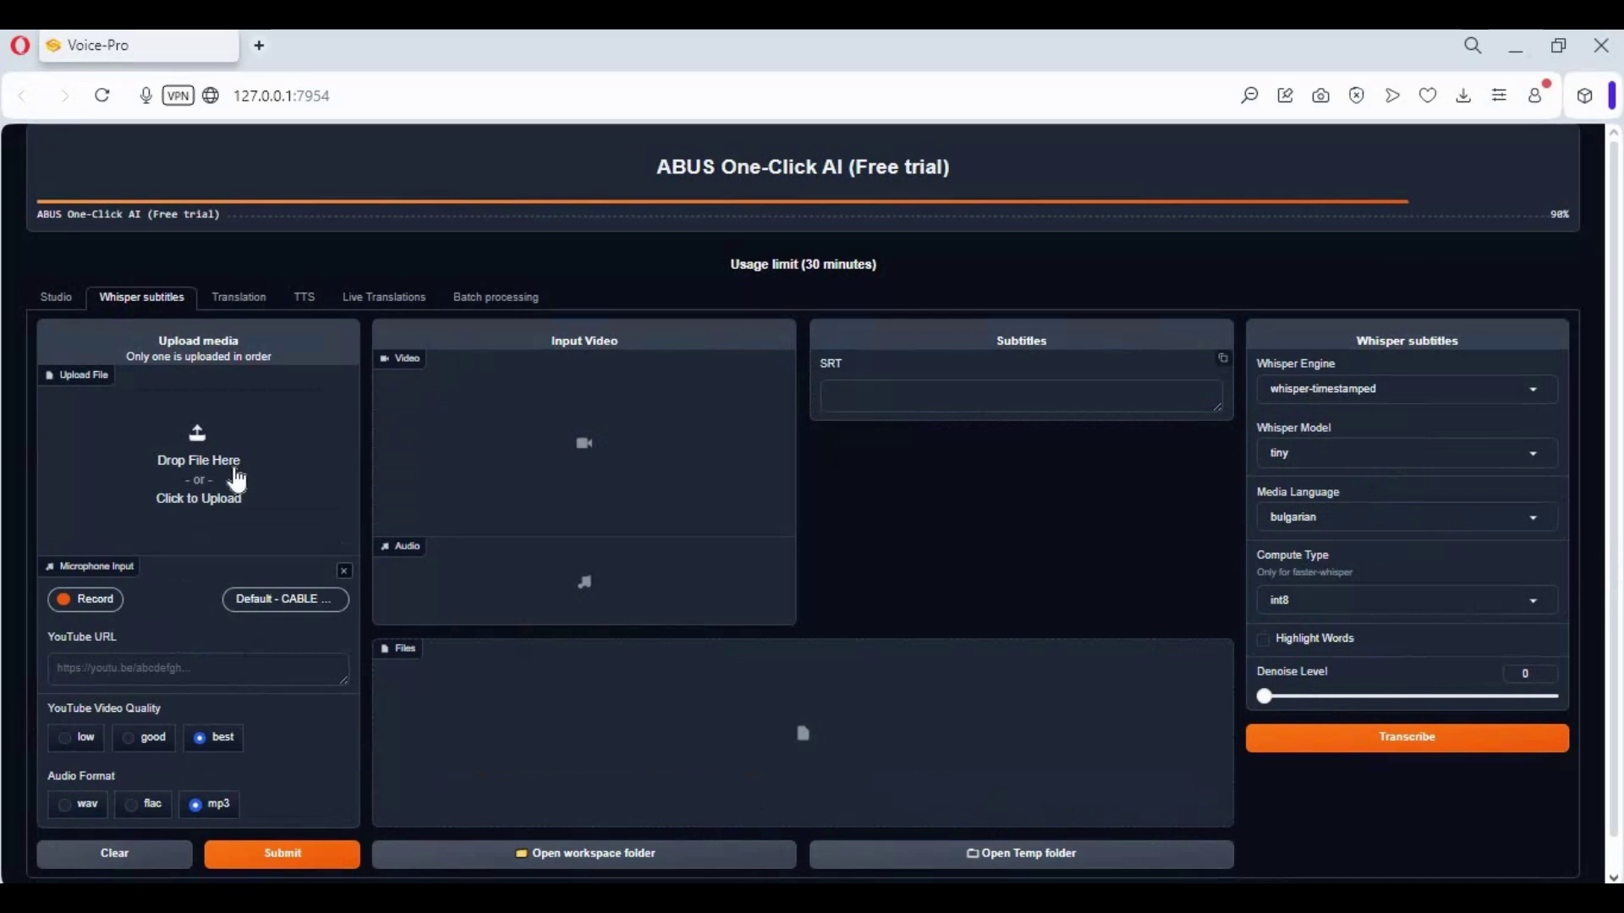
click(161, 479)
click(378, 316)
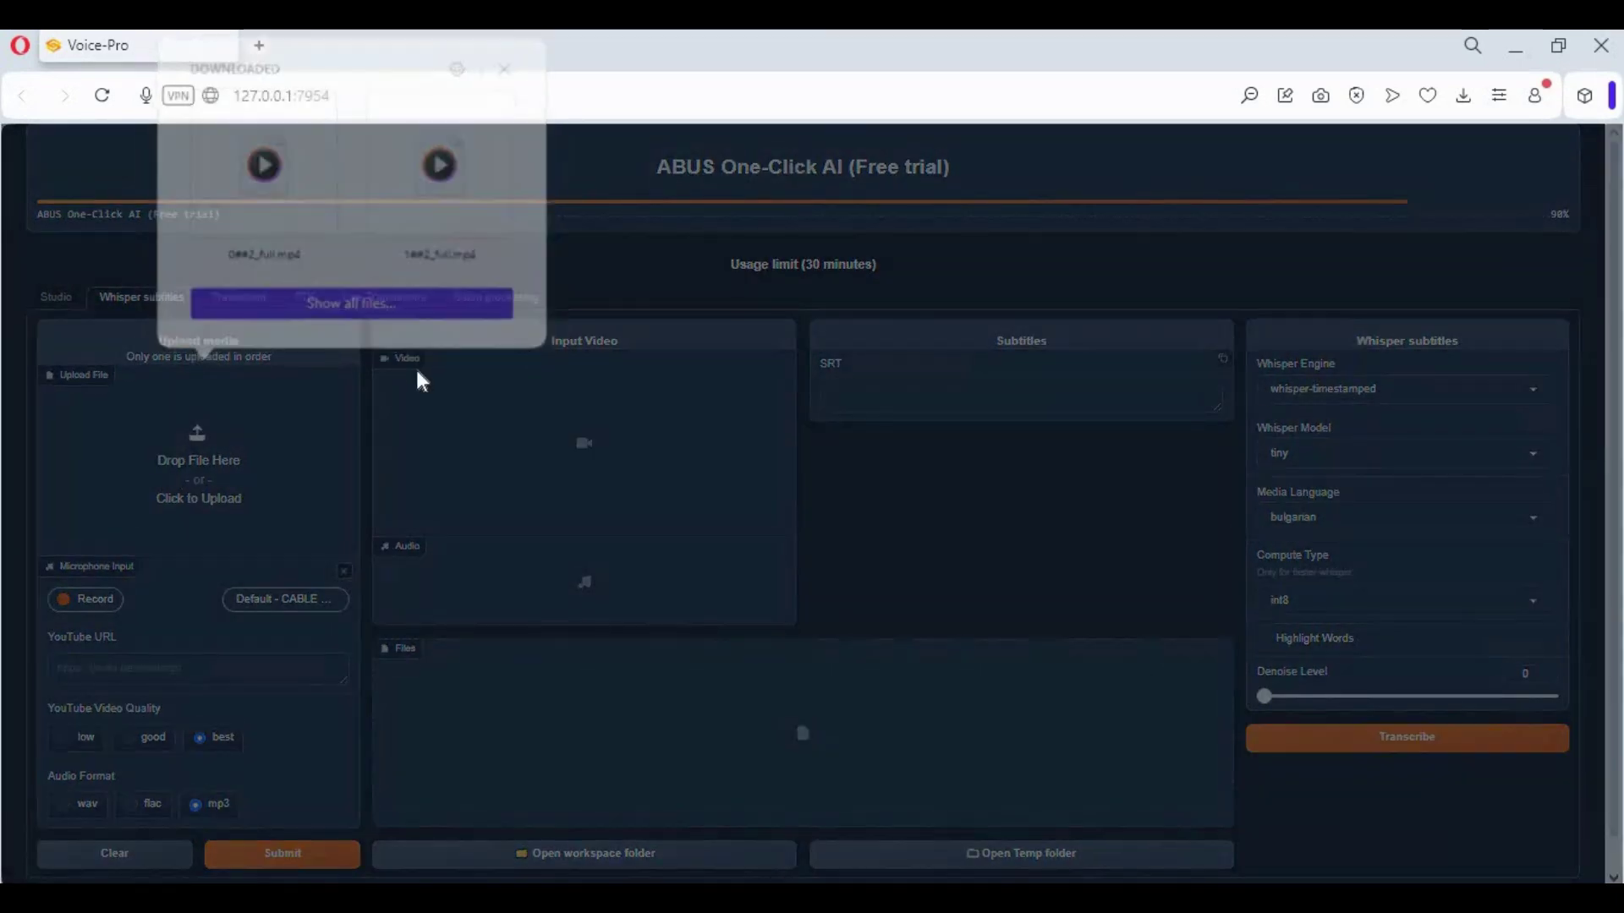
scroll(418, 375, down, 3)
double_click(330, 406)
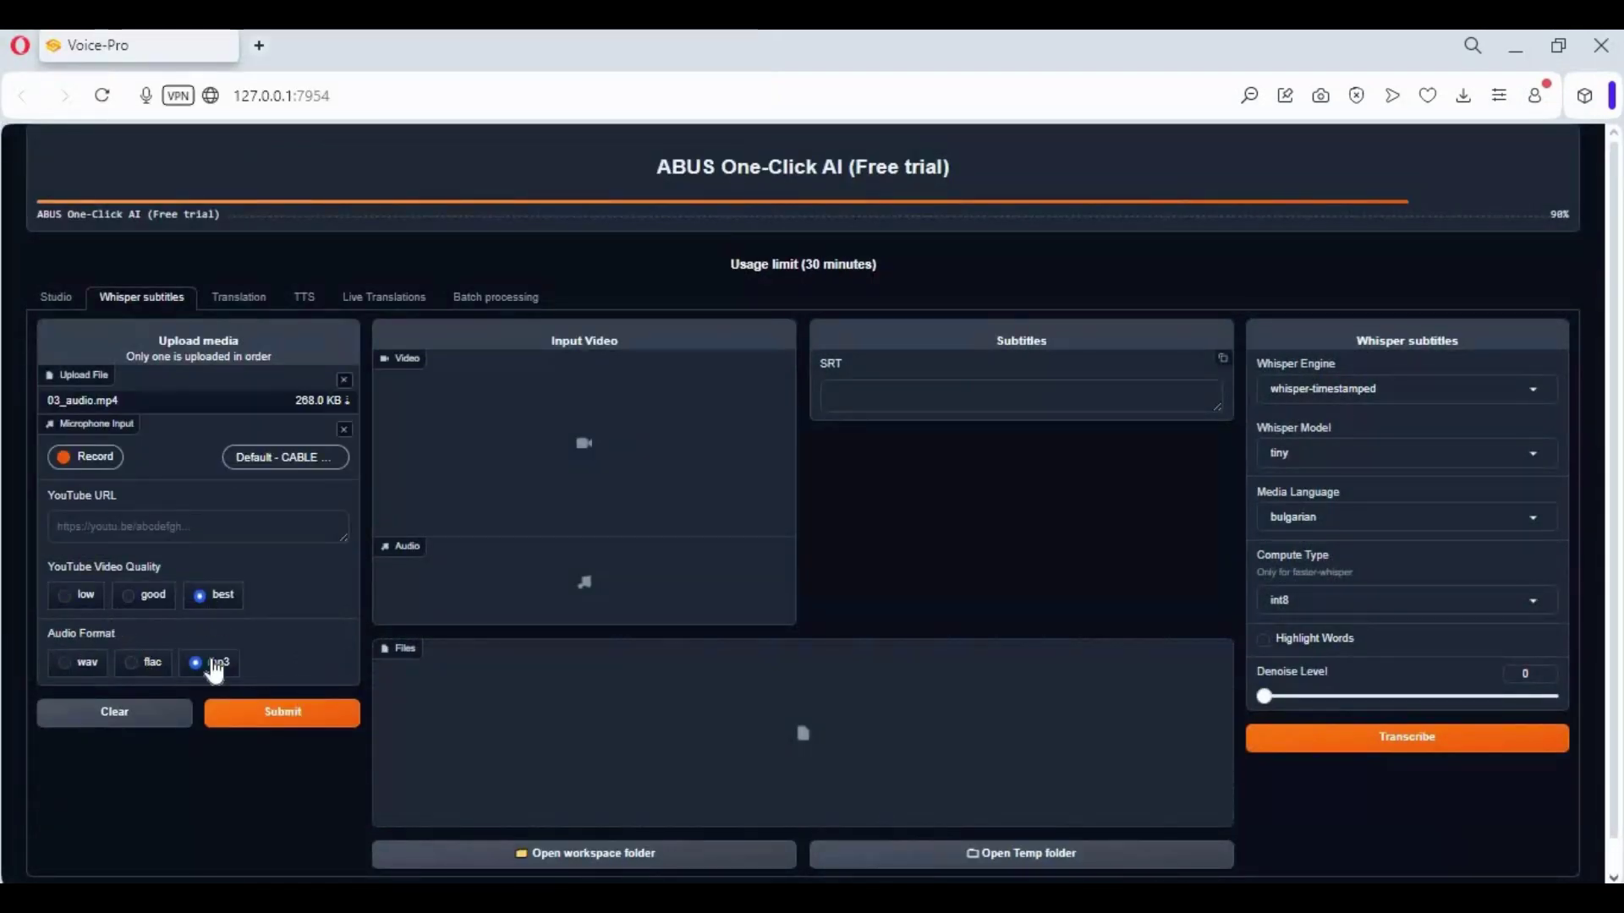
click(290, 724)
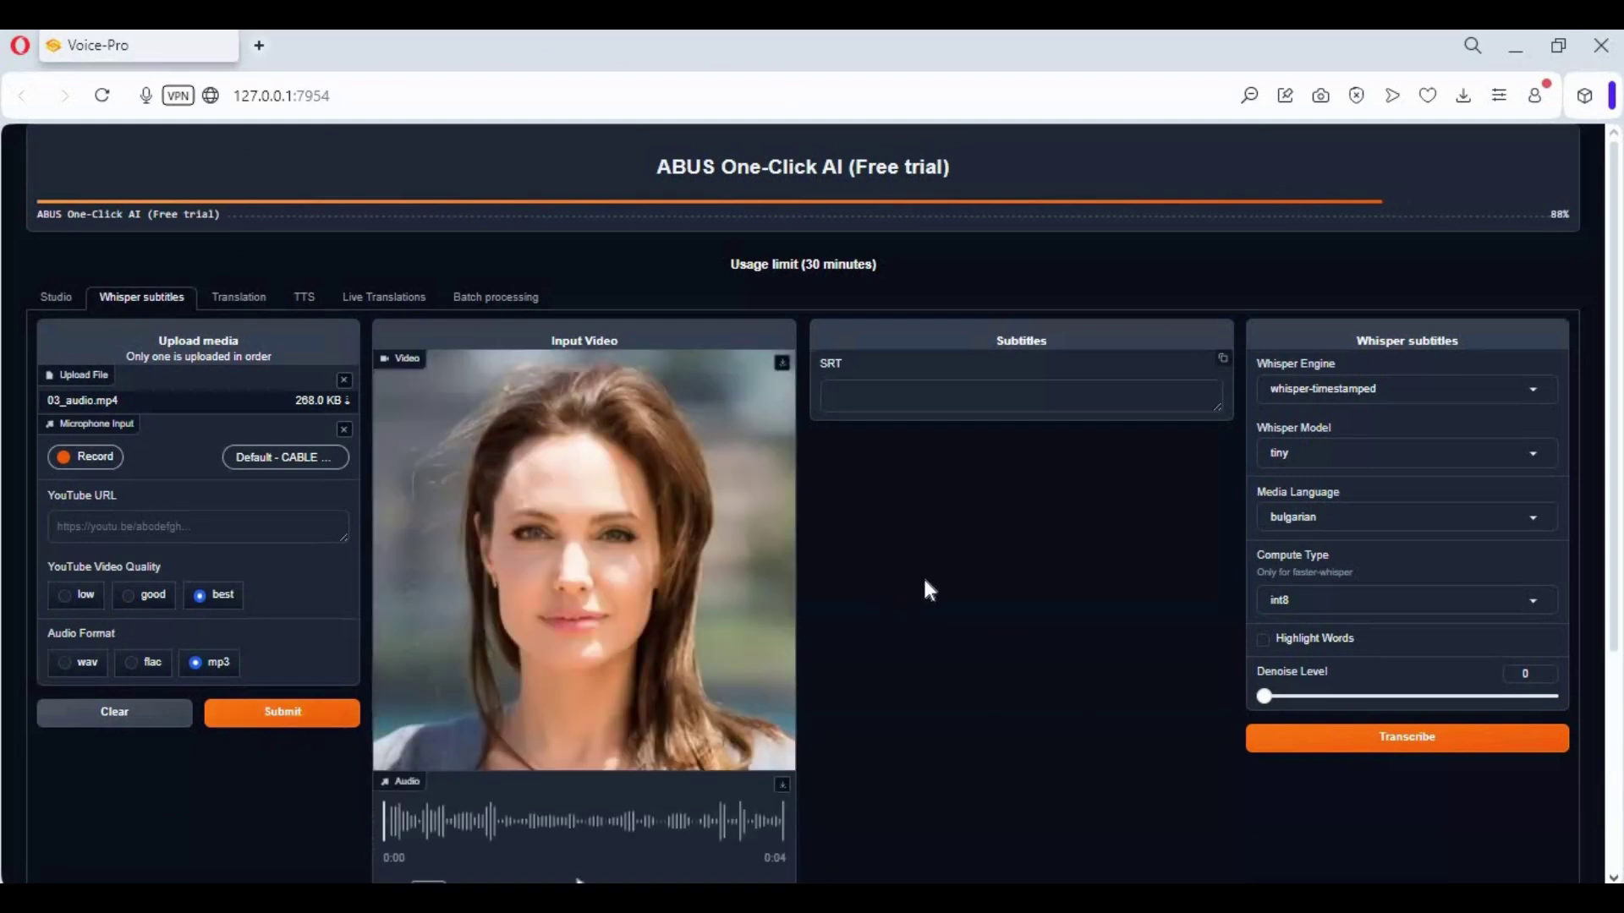
Step: Set the media language to arabic, transcribe the input video, and review the SRT subtitles with the output files
scroll(922, 575, down, 2)
scroll(921, 578, down, 3)
scroll(927, 573, up, 4)
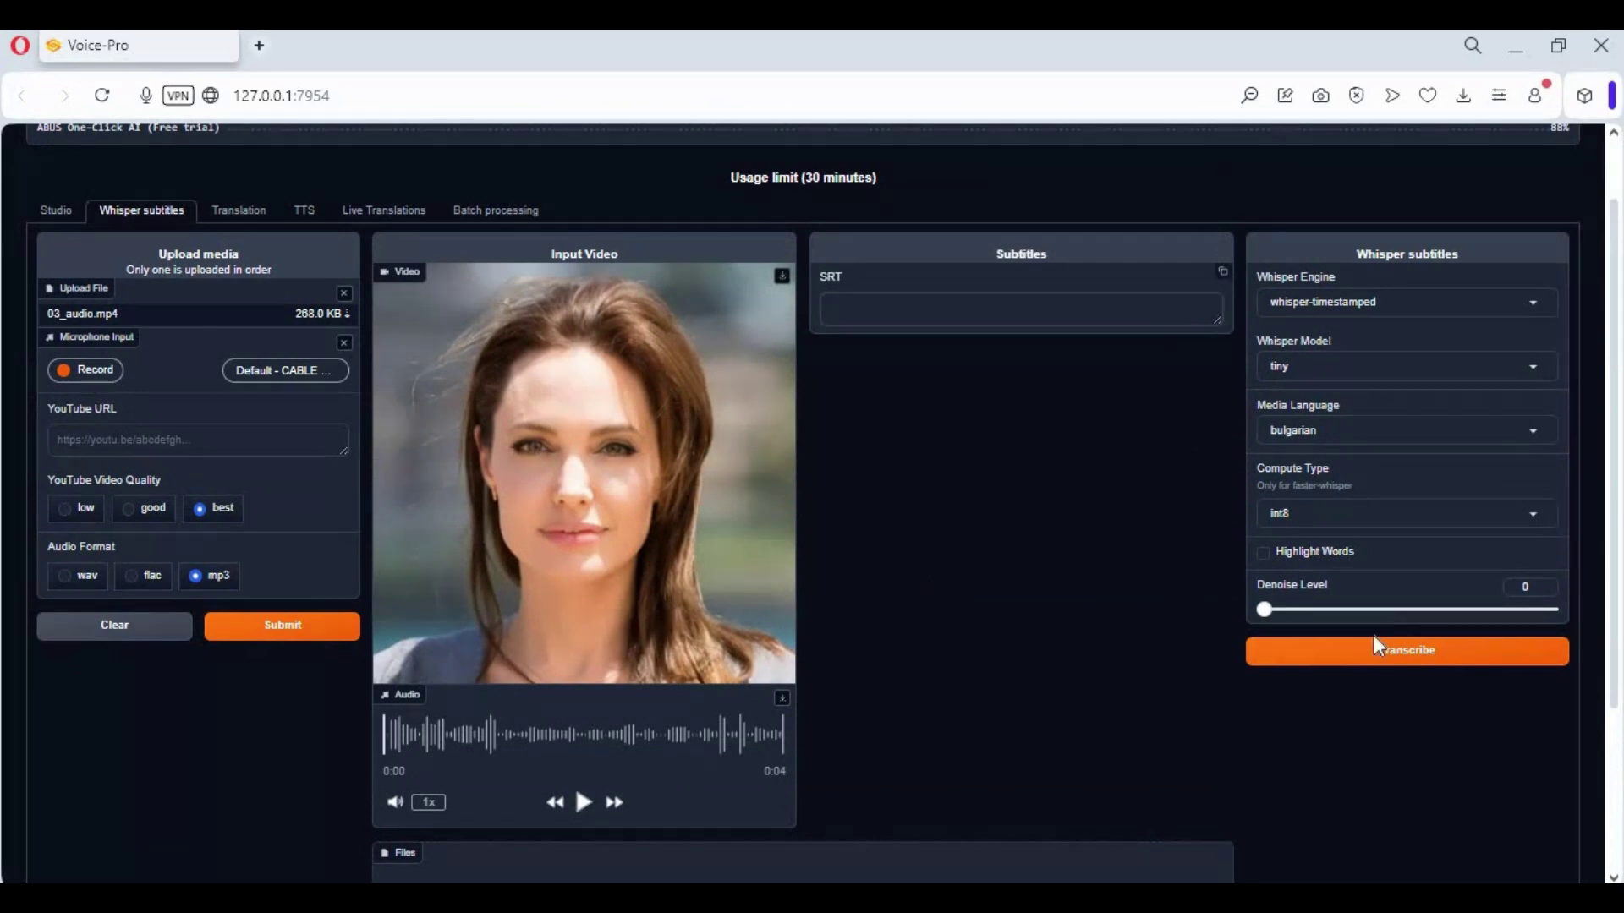
click(1353, 430)
scroll(1355, 518, up, 4)
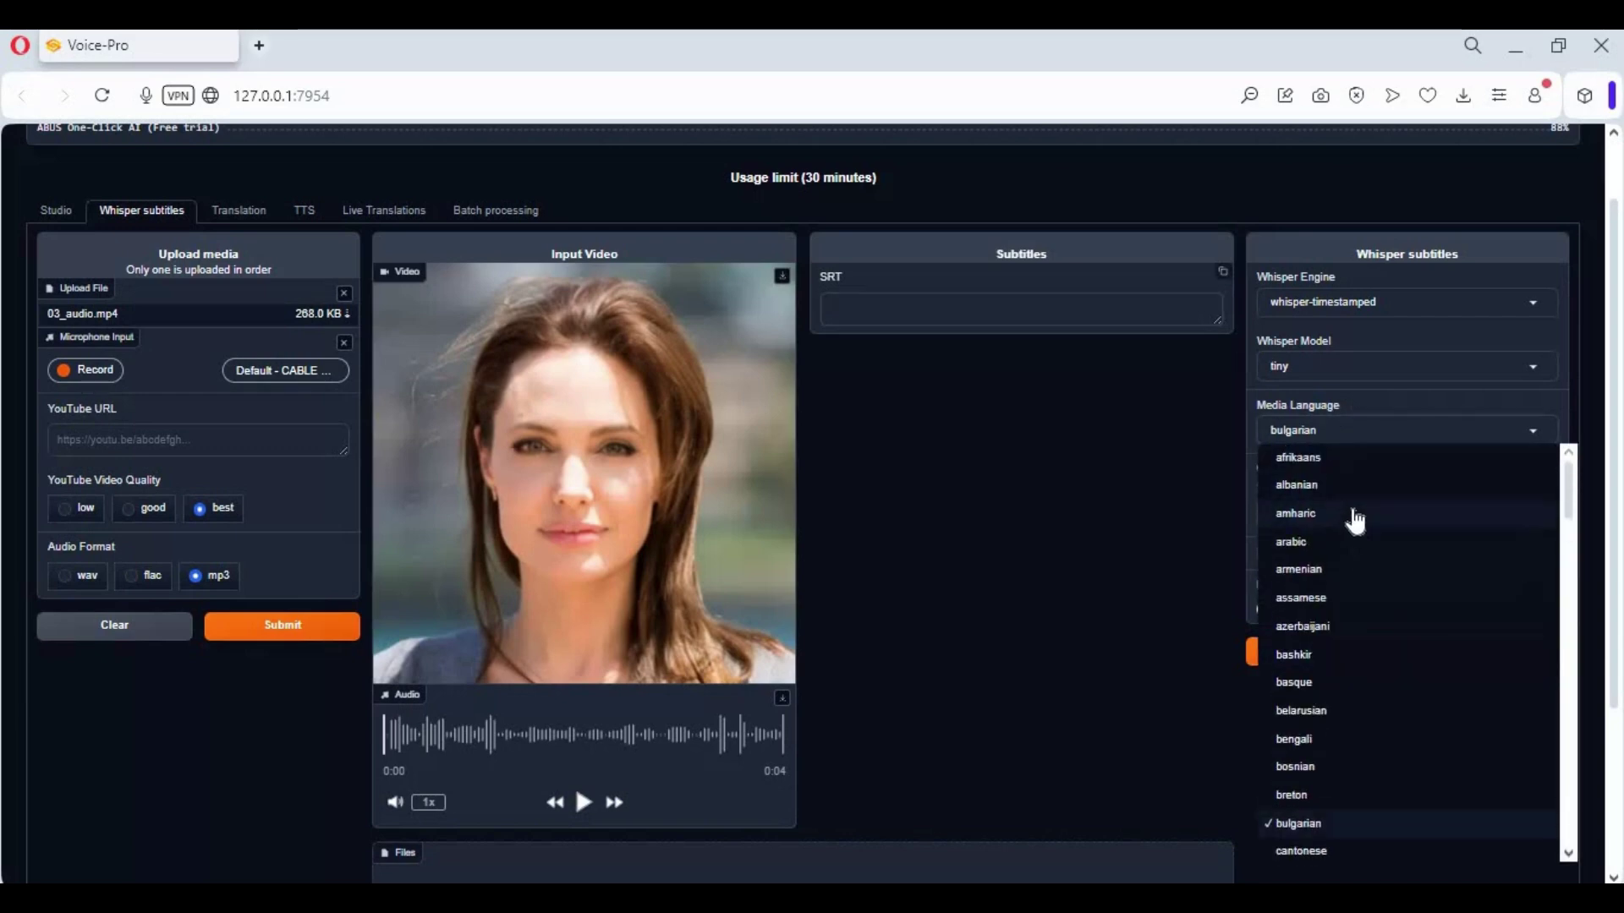
click(1352, 542)
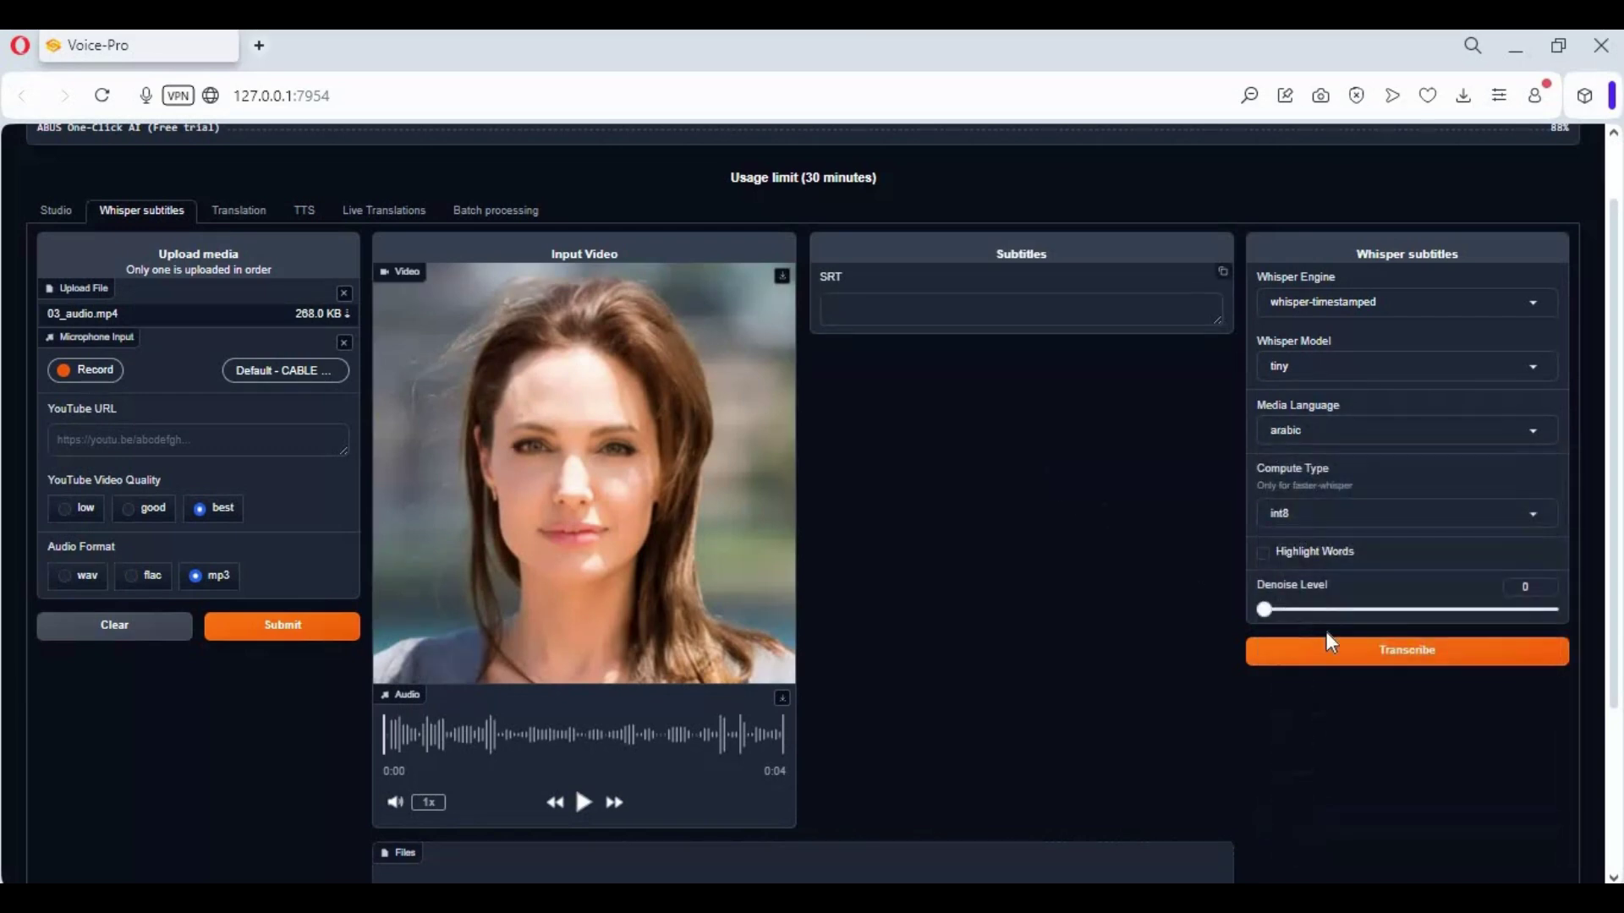
click(1353, 657)
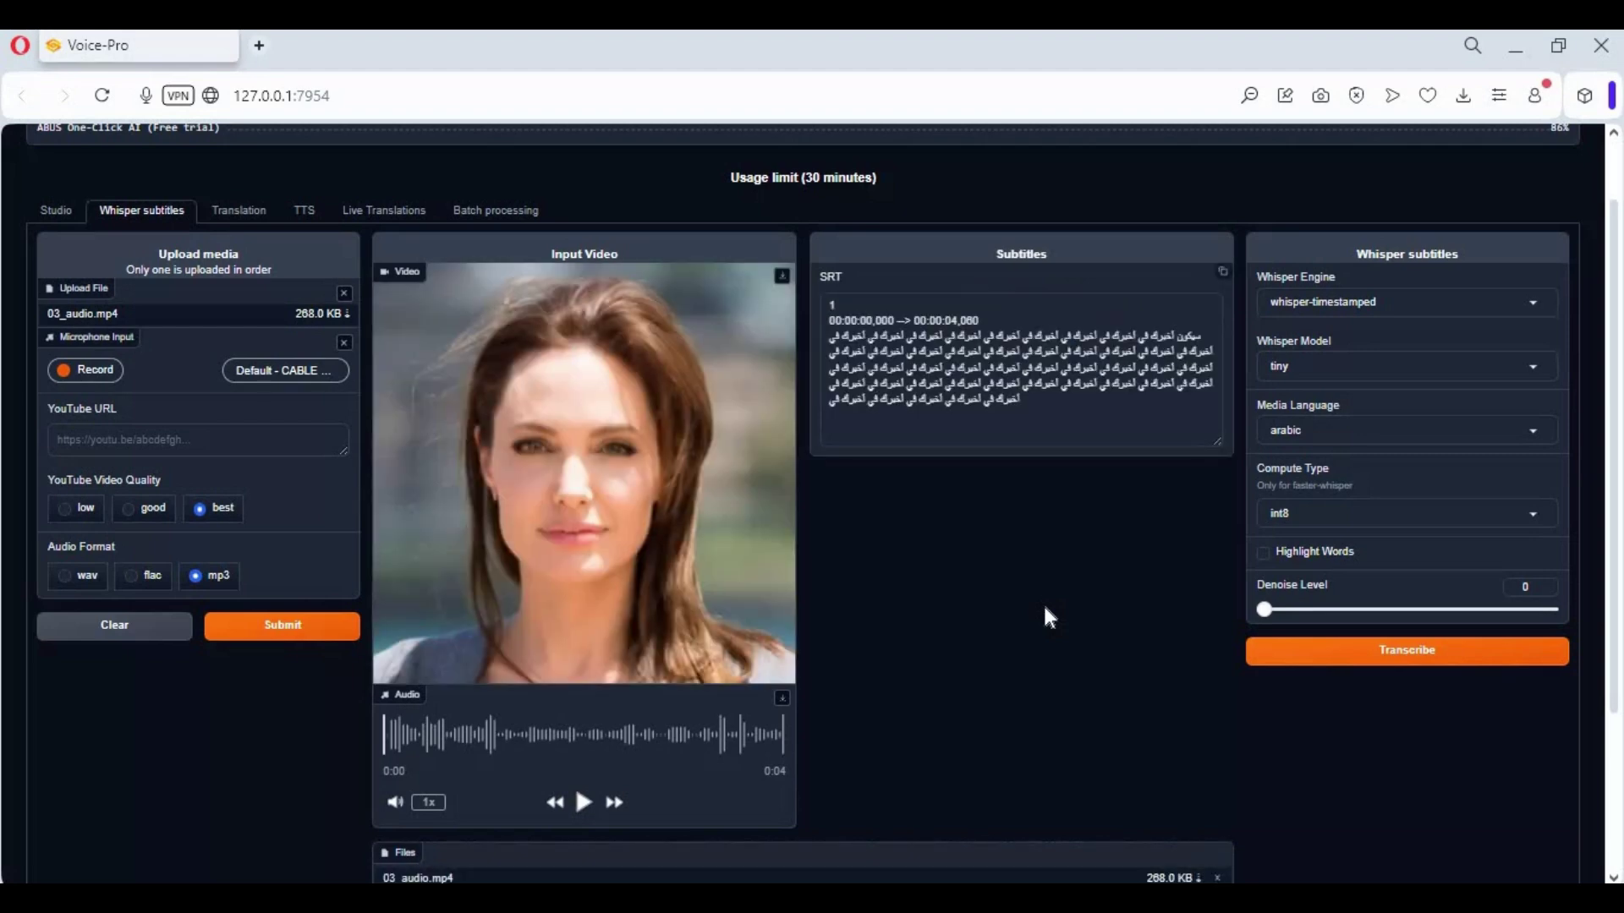
scroll(1066, 603, down, 1)
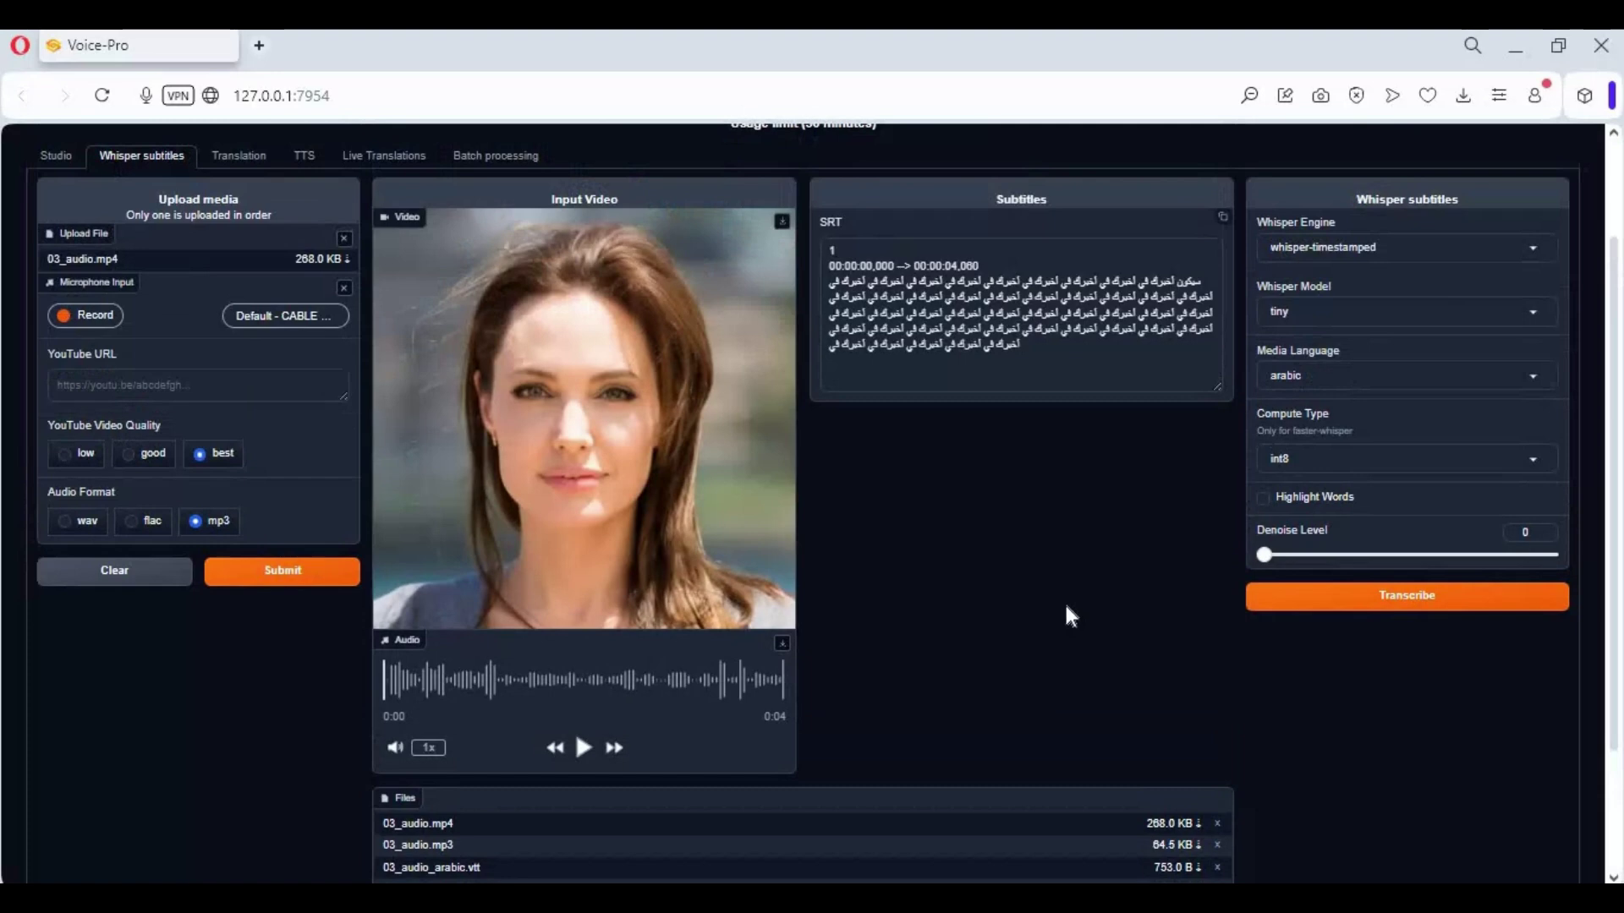
scroll(1063, 600, up, 1)
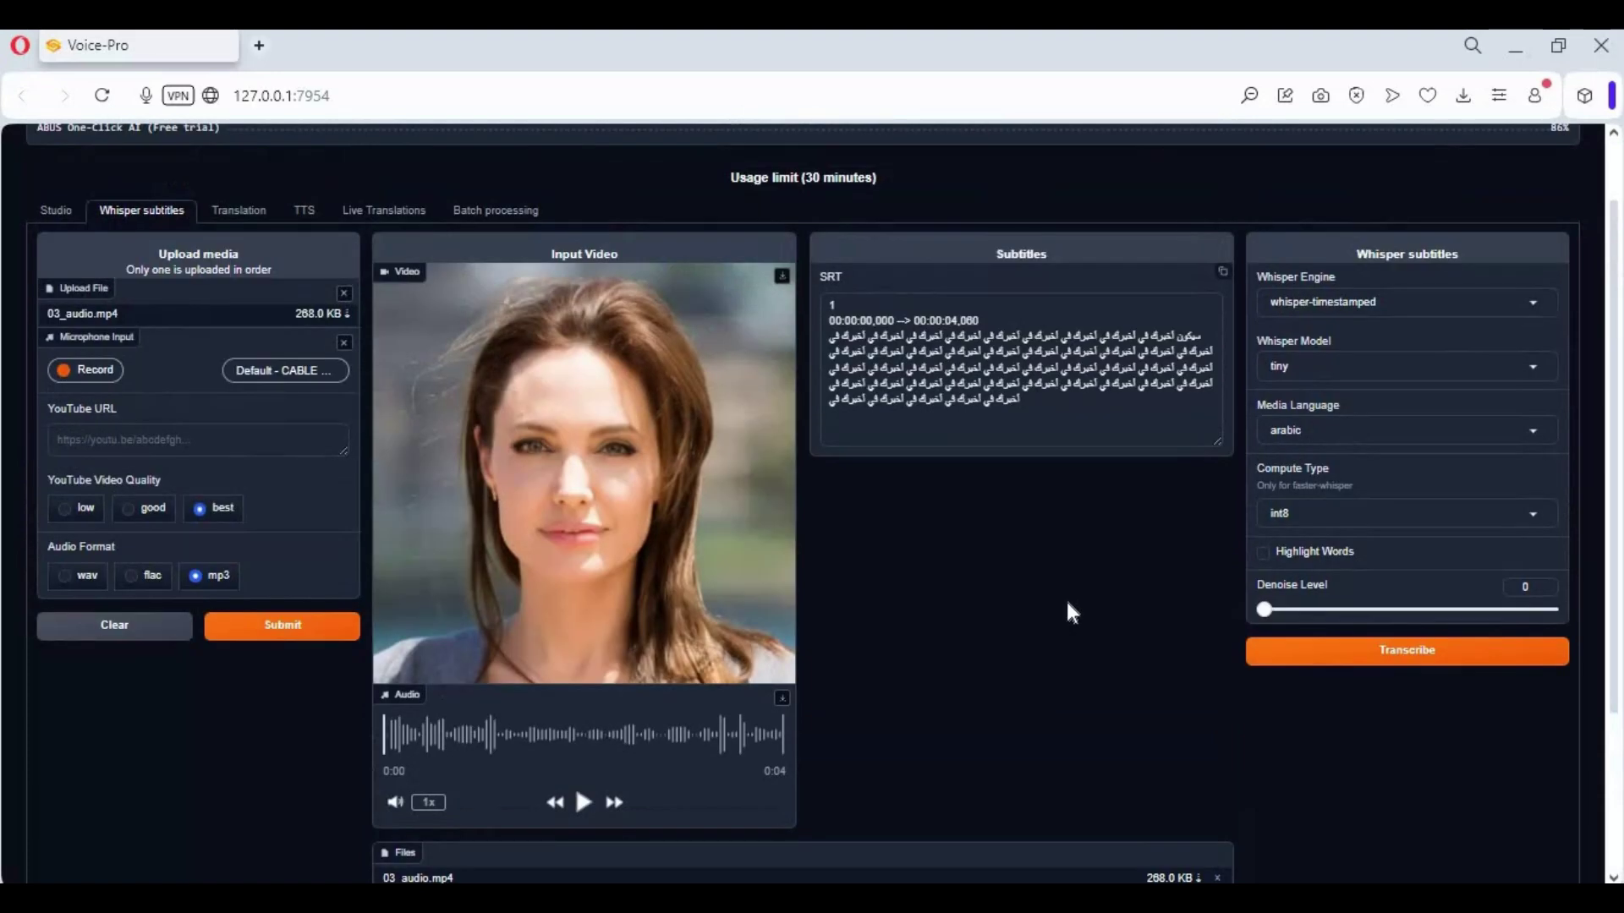
scroll(1067, 603, down, 2)
scroll(1067, 605, up, 3)
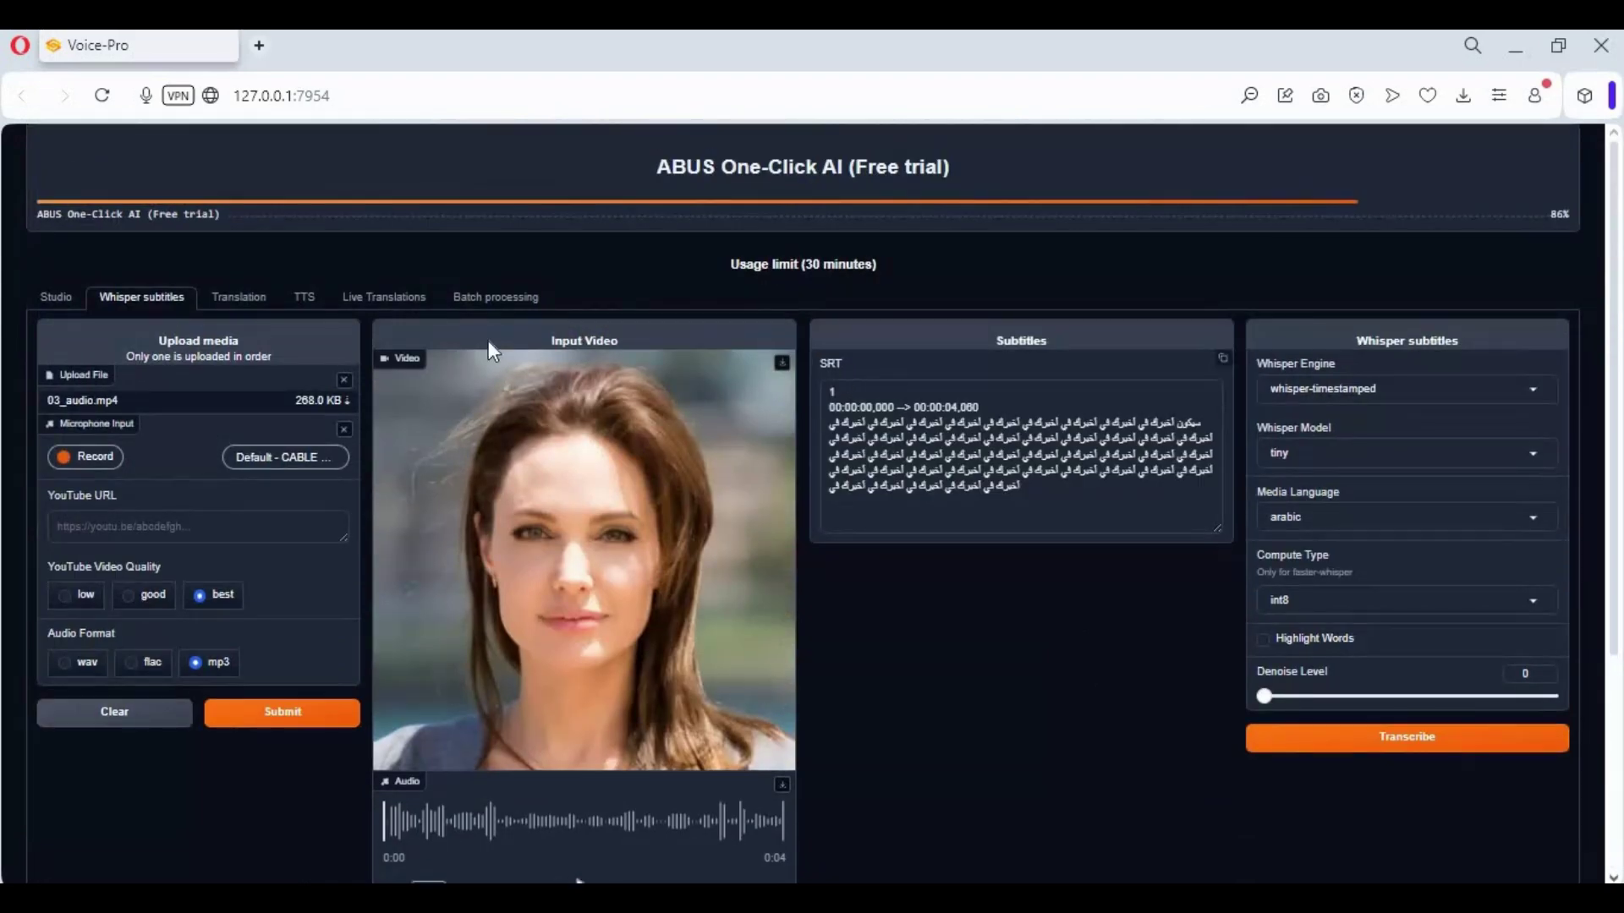
Step: Look through the Translation page, the TTS page's F5-TTS-Single and F5-TTS-Multi modes, and the Live Translations page
click(241, 300)
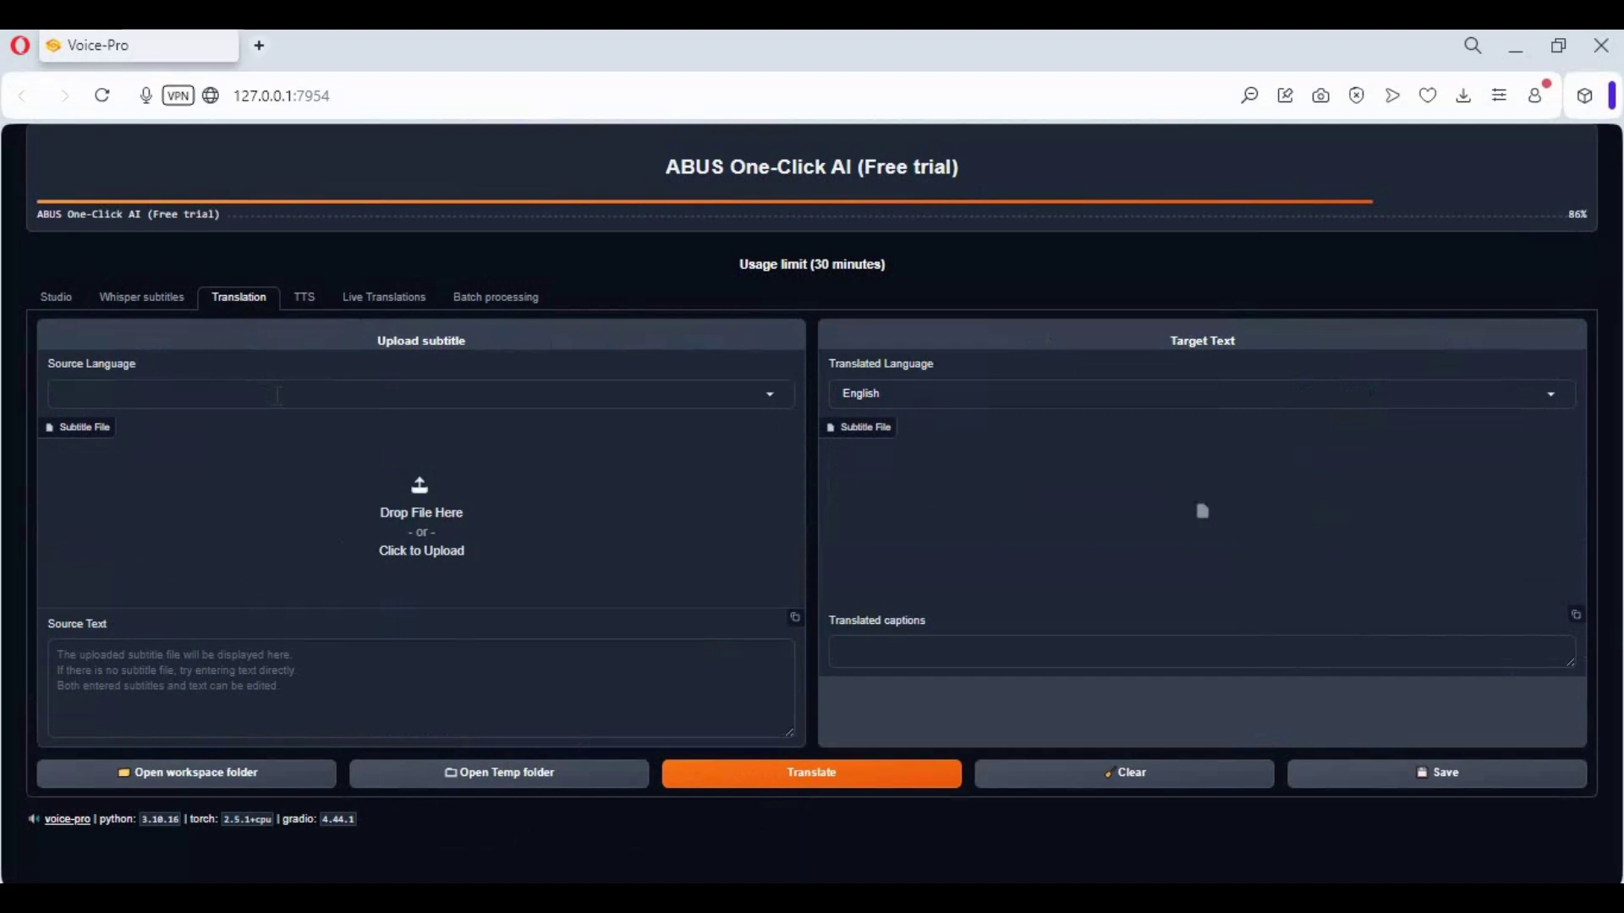
click(306, 299)
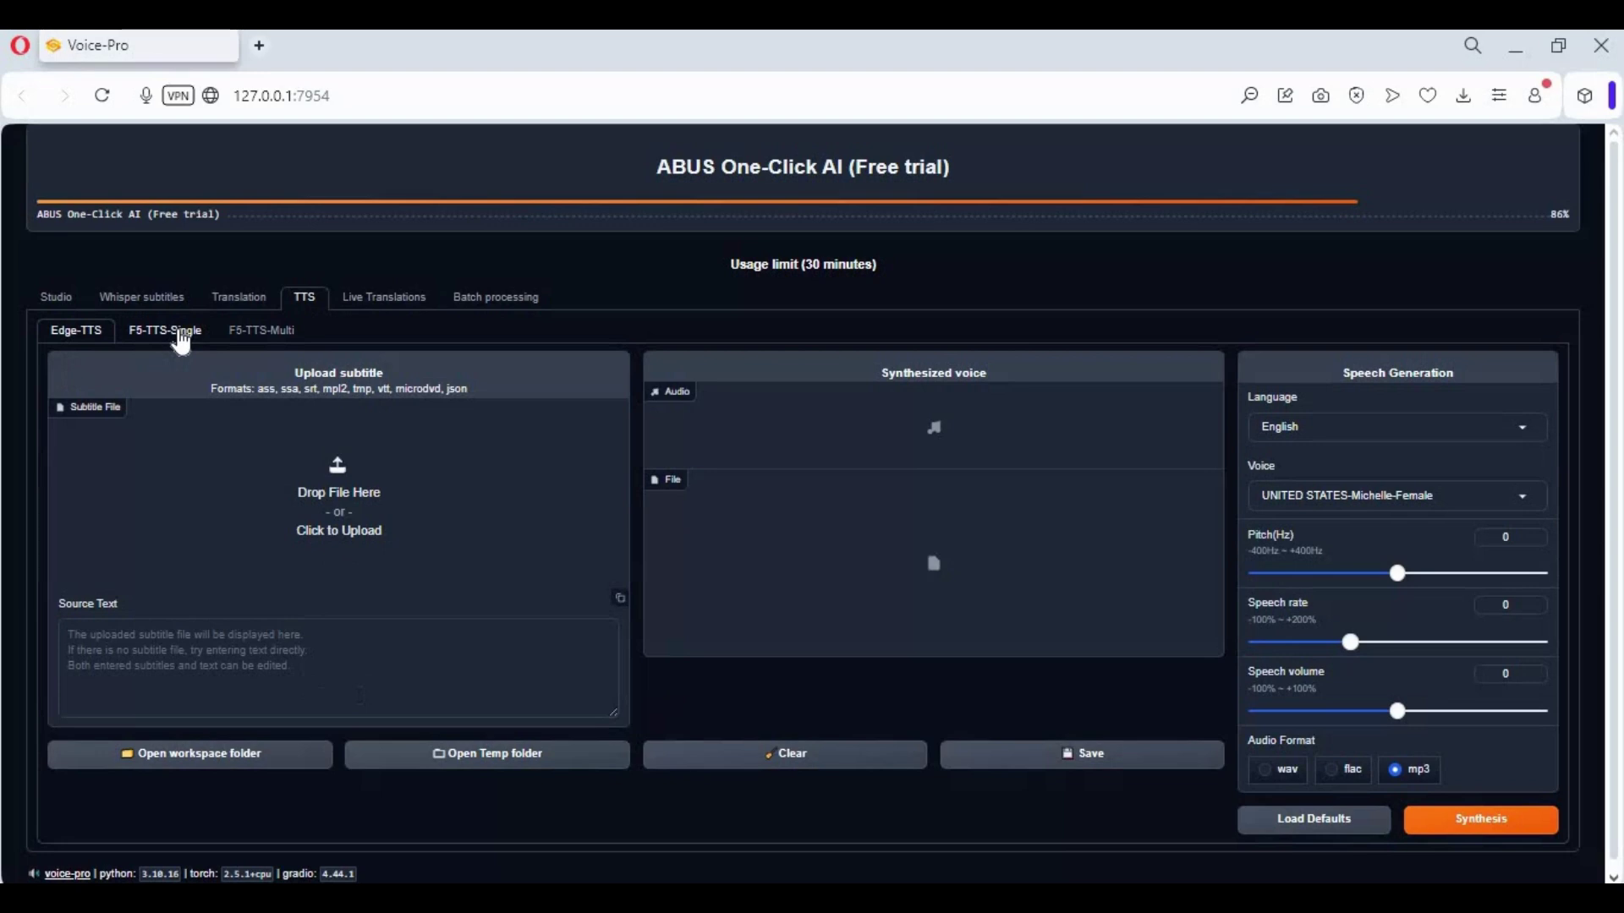
click(174, 335)
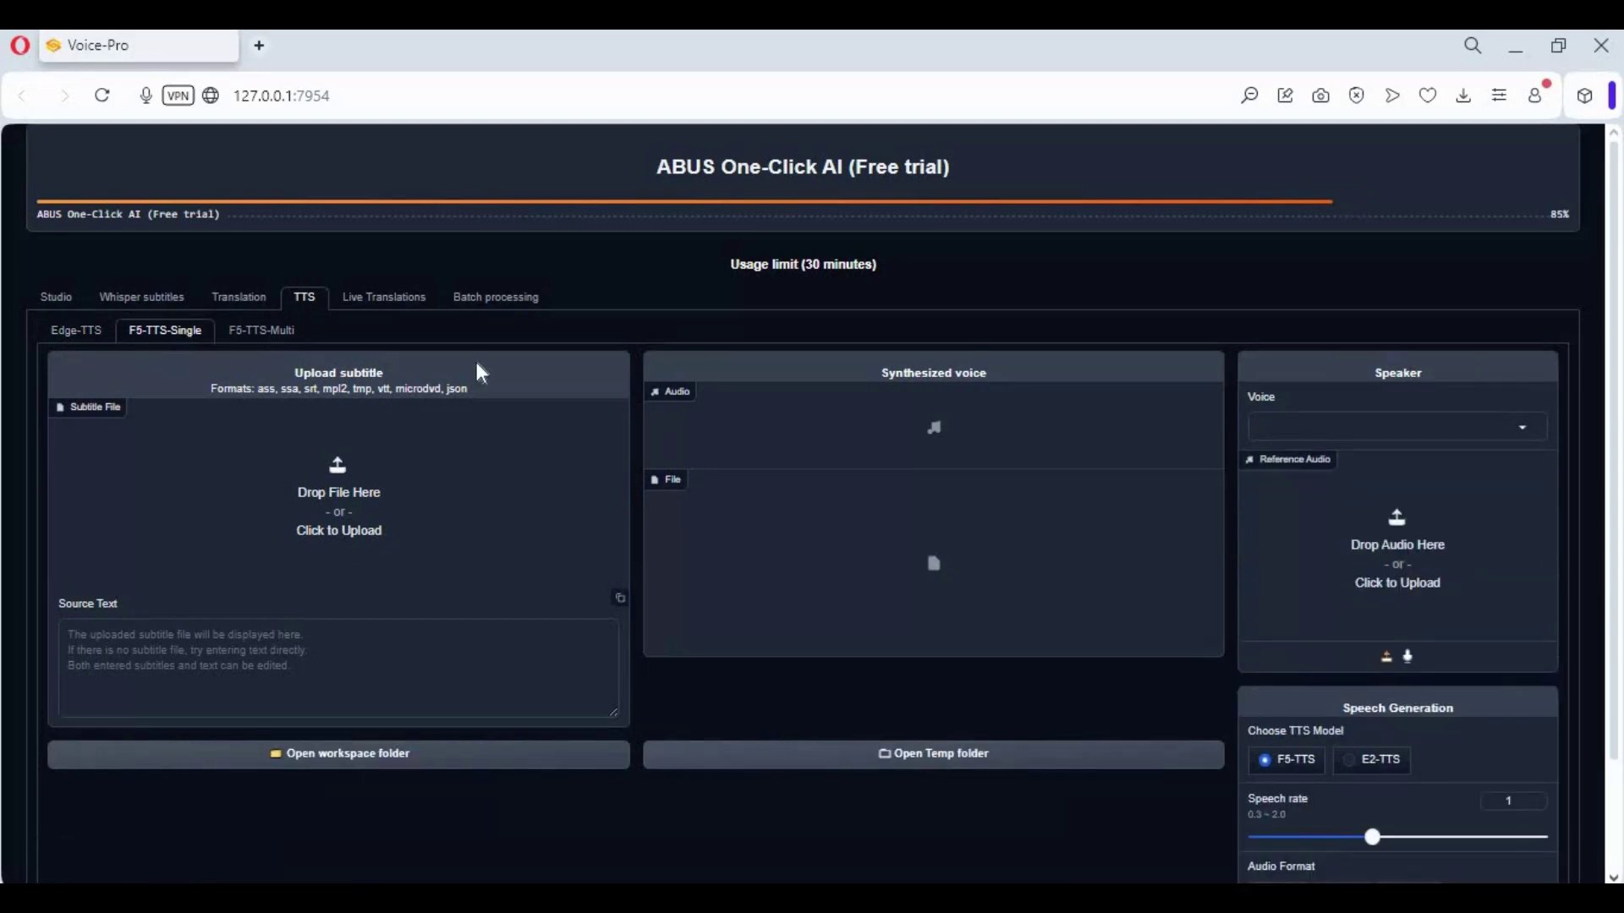
click(277, 338)
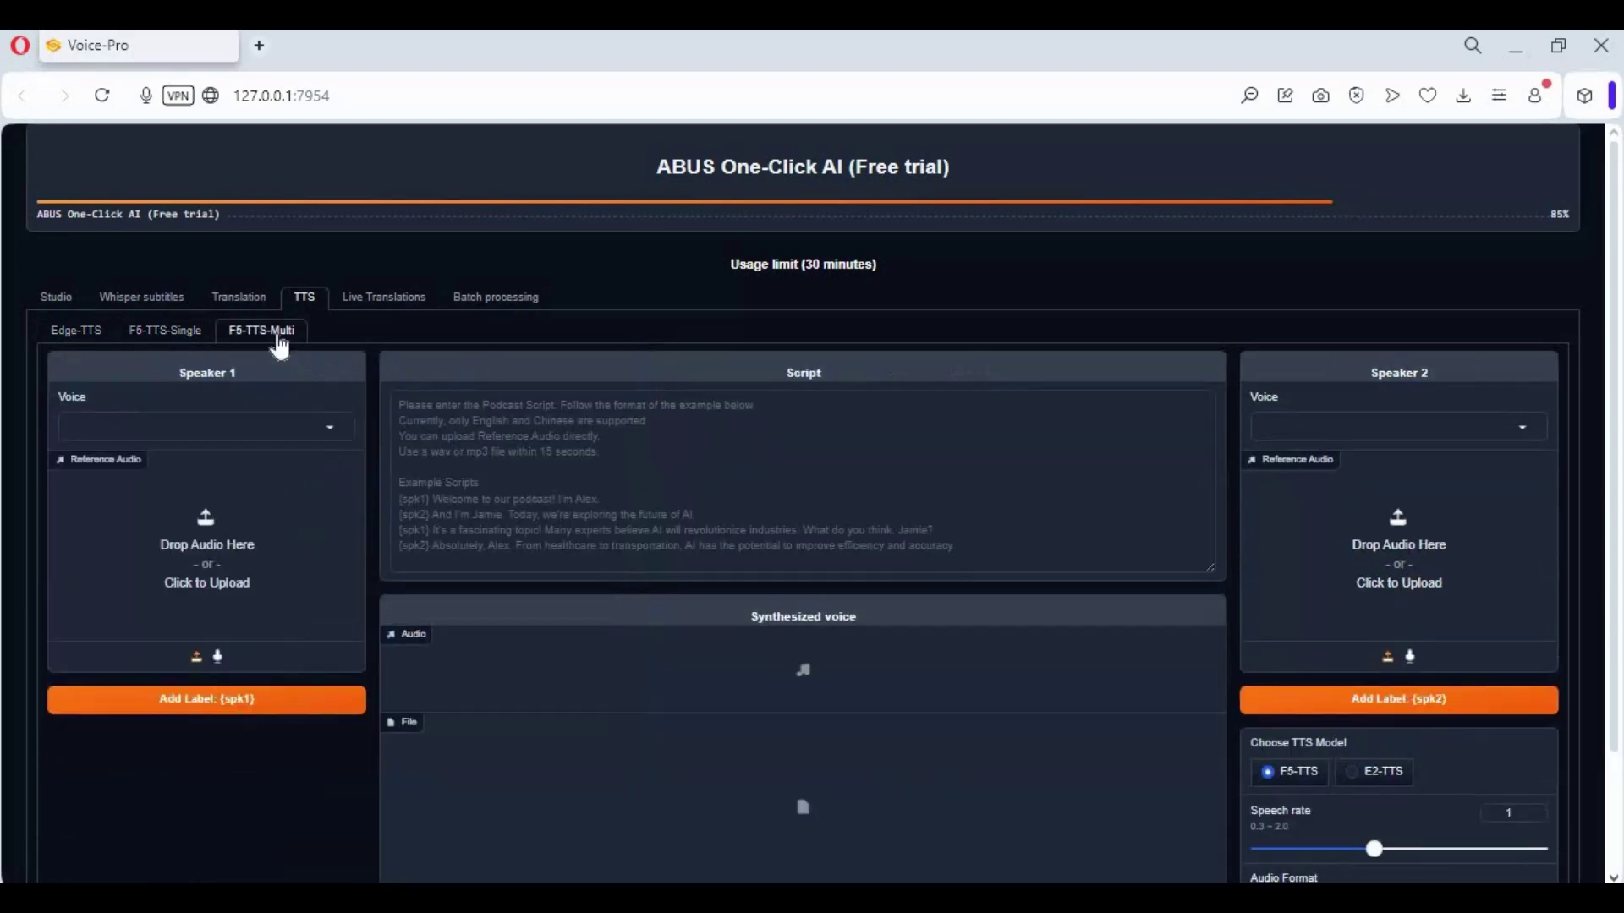
click(389, 309)
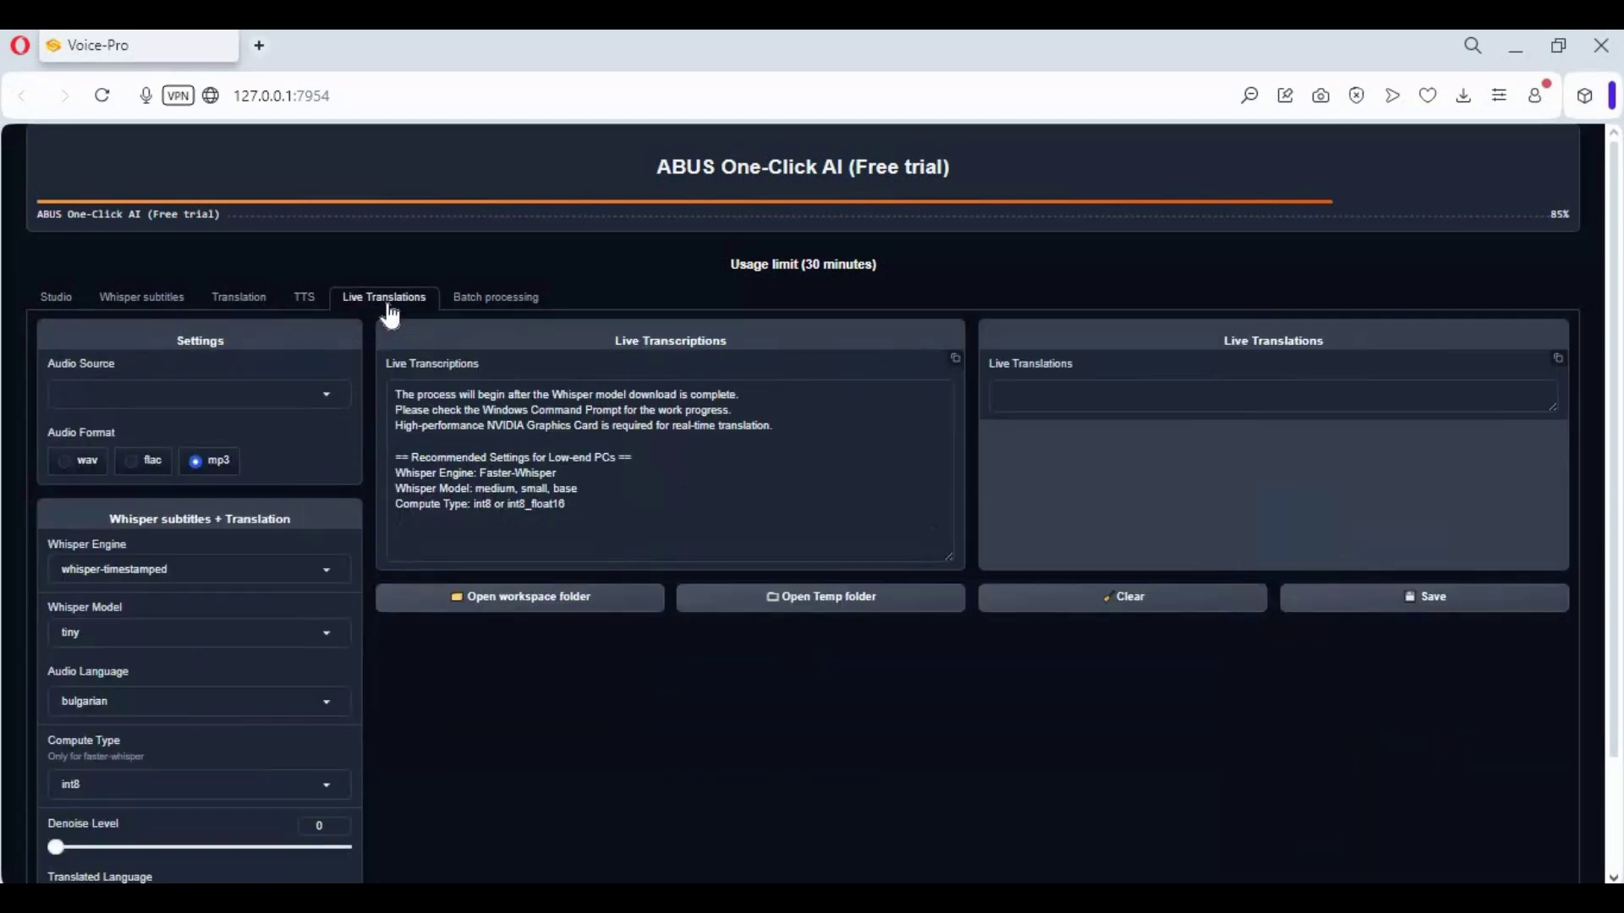